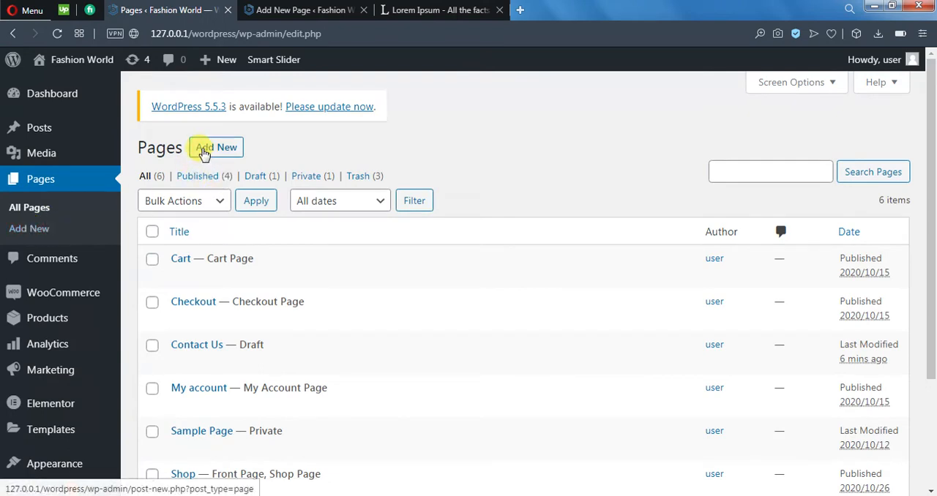
Step: Create a new page titled "Contact Us" and start an empty paragraph below the title
left_click(218, 149)
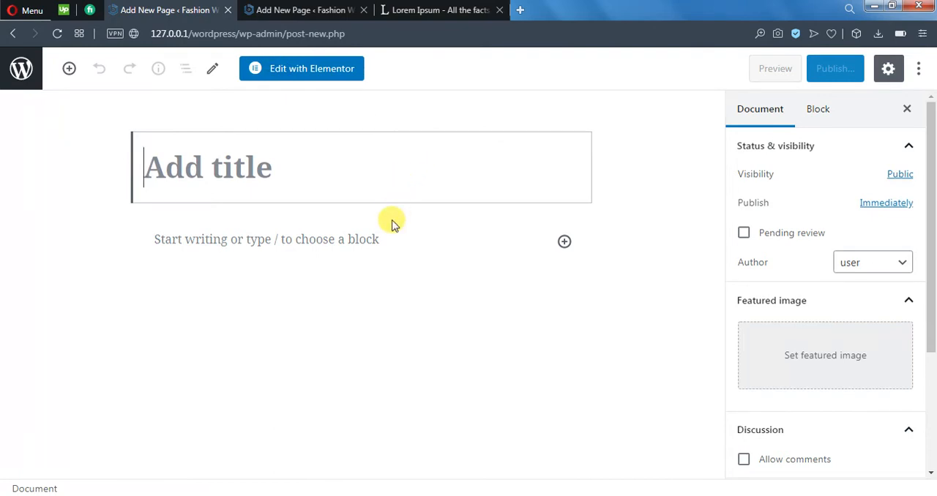
type("Contact Us")
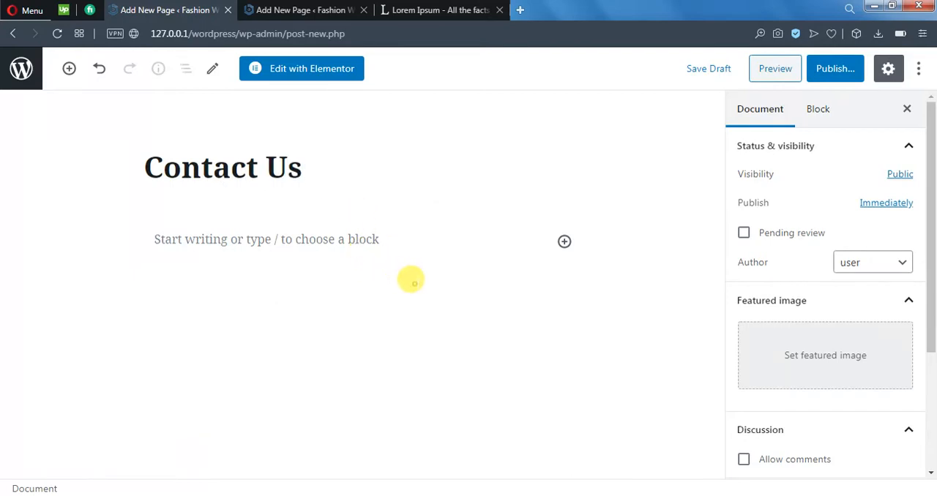
key("Return")
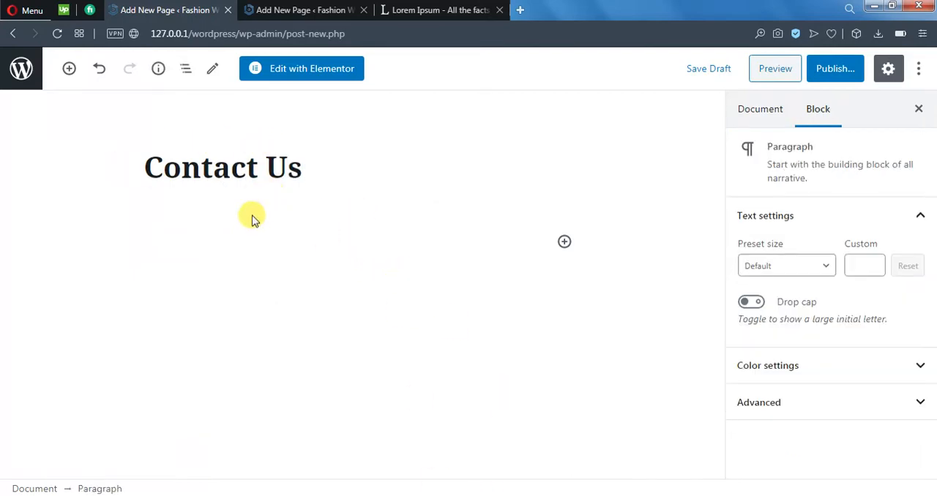
left_click_drag(301, 167, 130, 168)
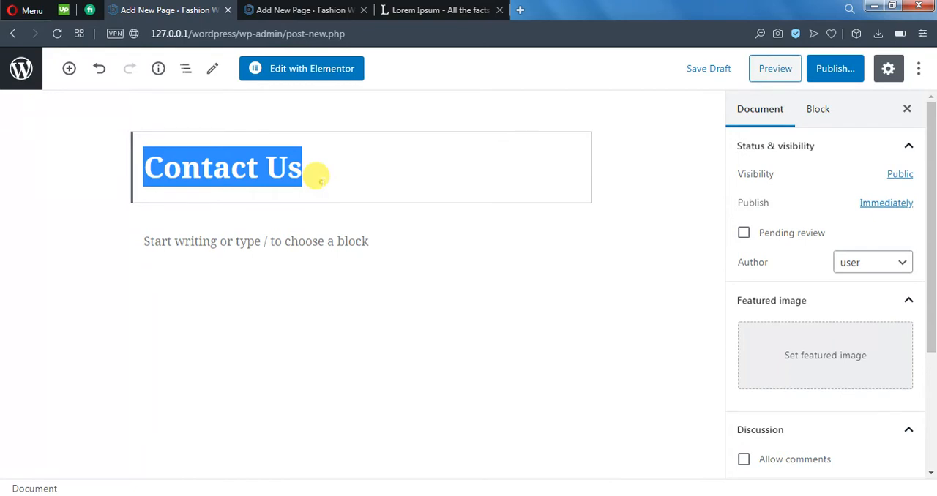
left_click(315, 176)
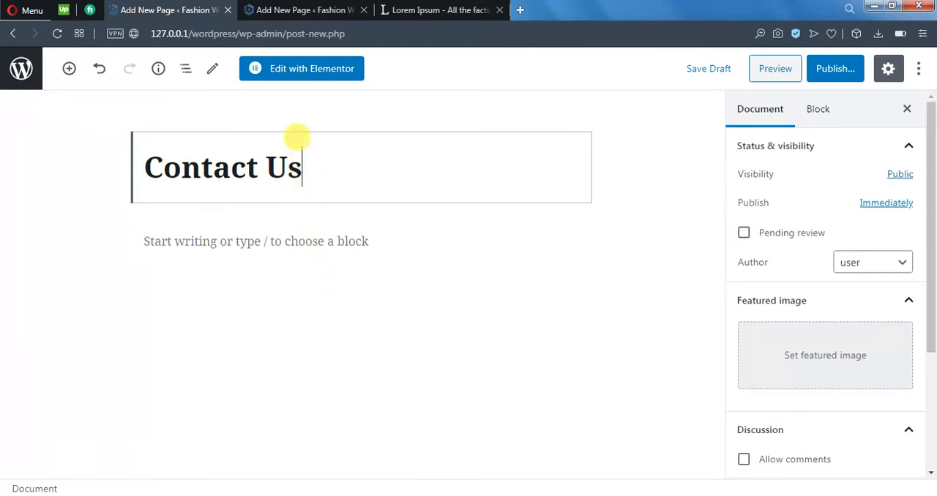
left_click(387, 229)
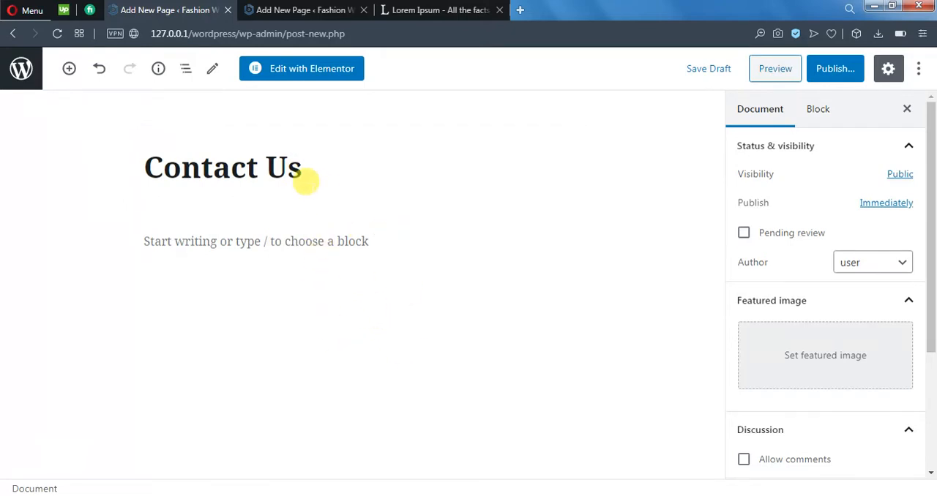
left_click(304, 180)
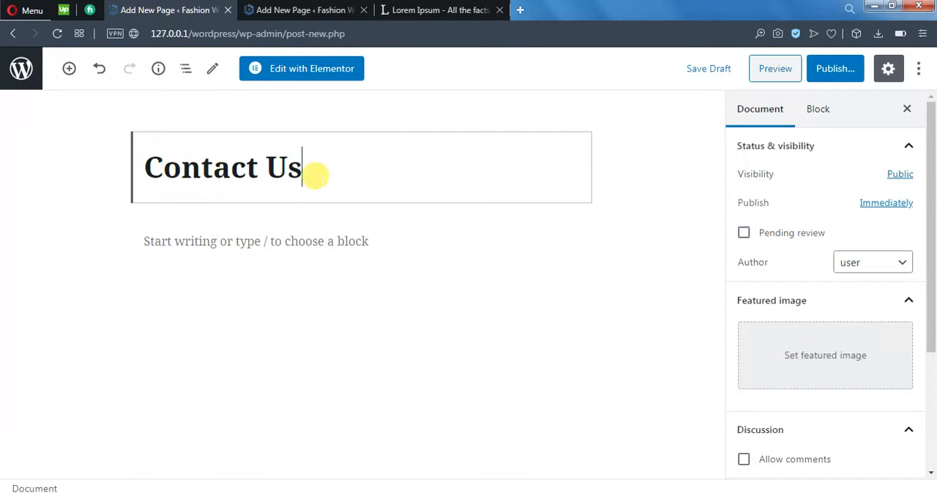
Step: Add a Paragraph block below the page title from the block list
left_click(353, 234)
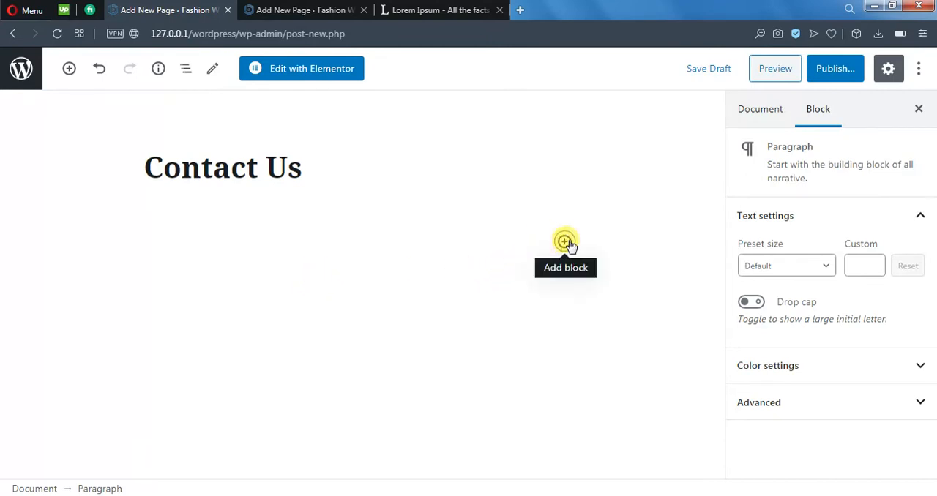
left_click(565, 242)
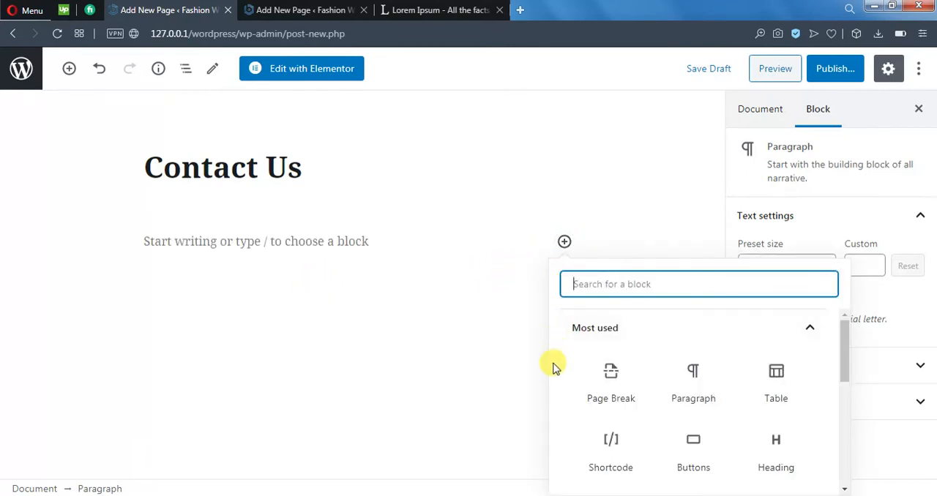
left_click(686, 387)
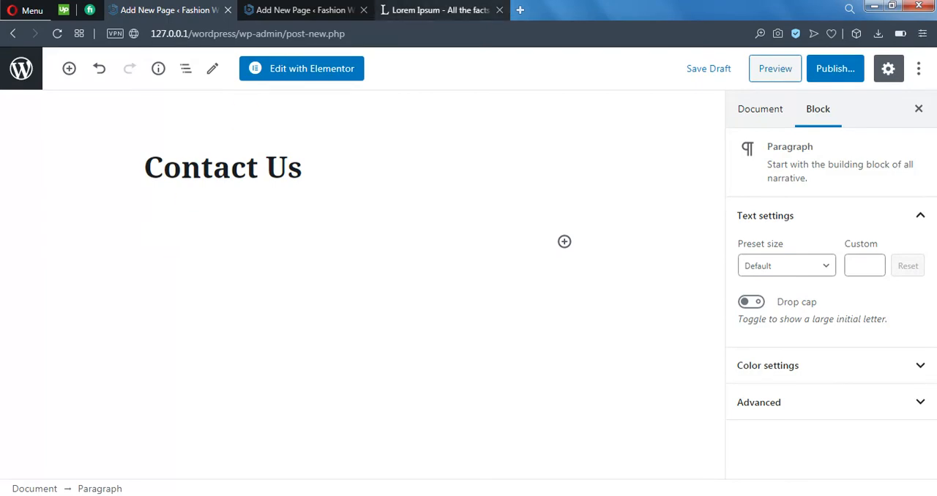
Step: Switch to the lipsum.com page and copy the whole paragraph under "Why do we use it?"
left_click(429, 9)
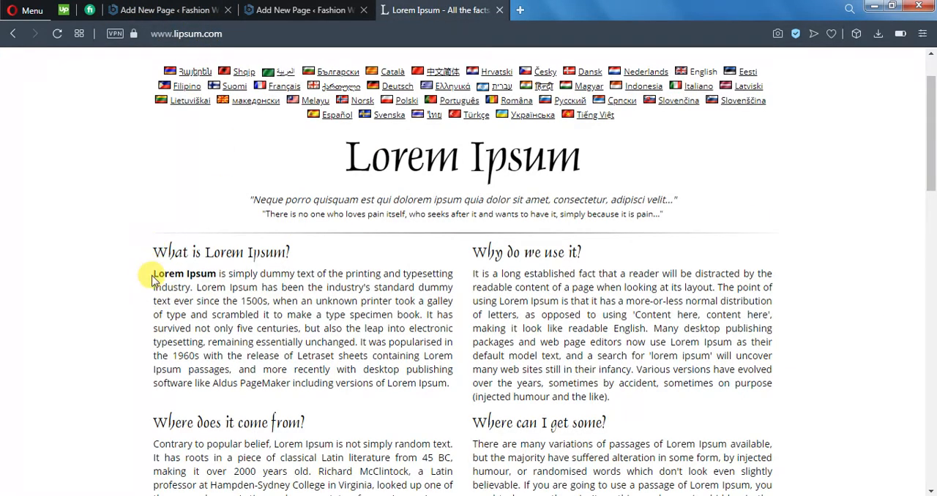
left_click_drag(154, 278, 189, 287)
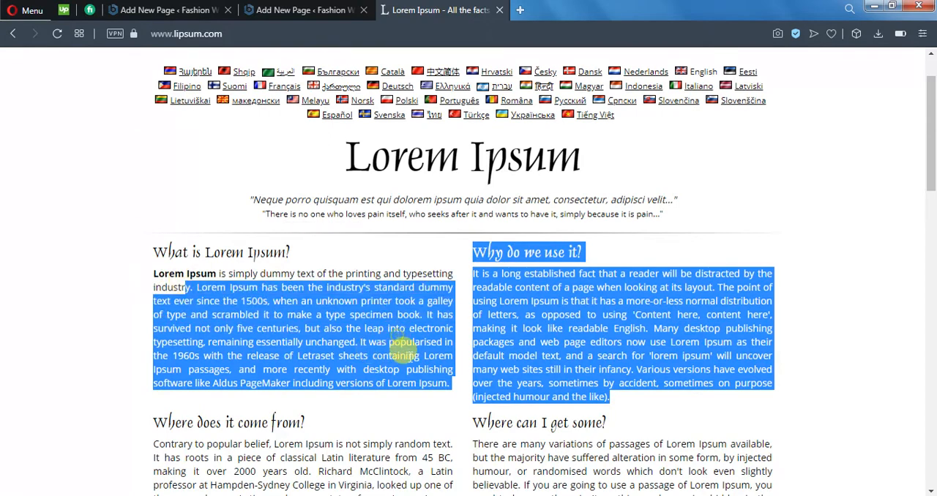
left_click(166, 288)
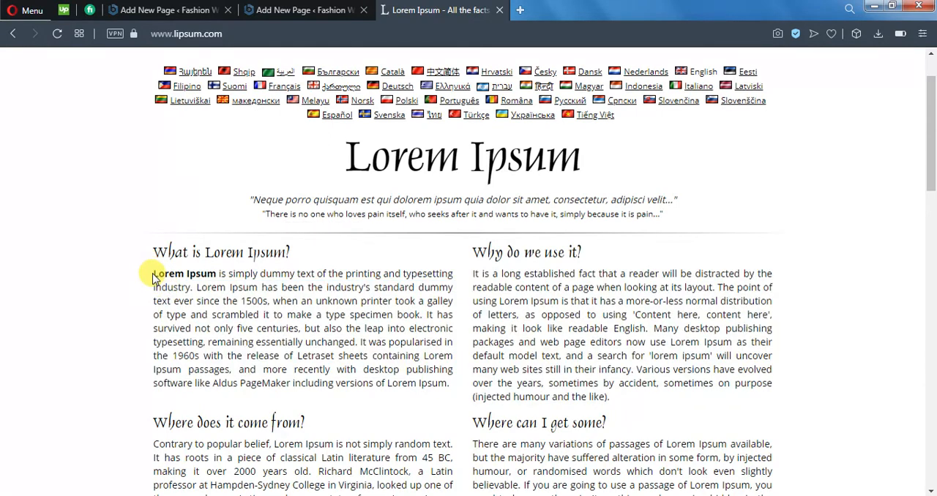
left_click_drag(154, 276, 177, 282)
left_click(477, 370)
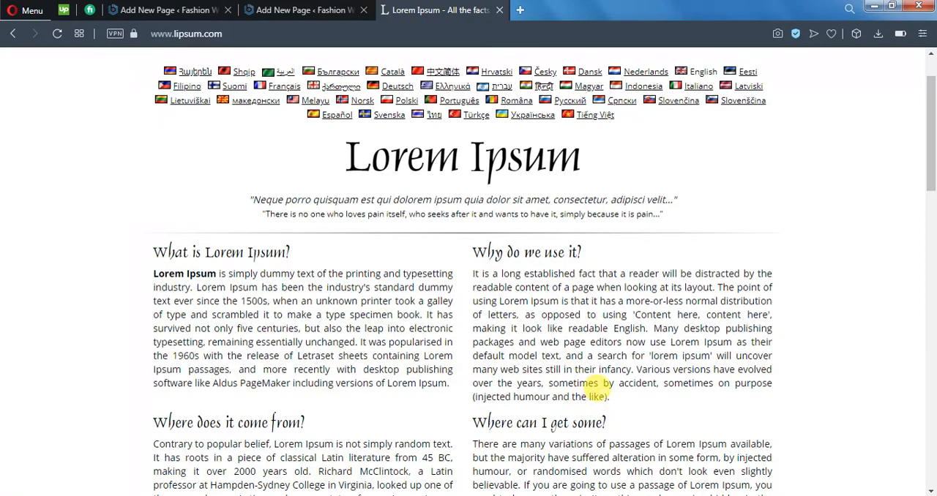
left_click_drag(608, 396, 477, 271)
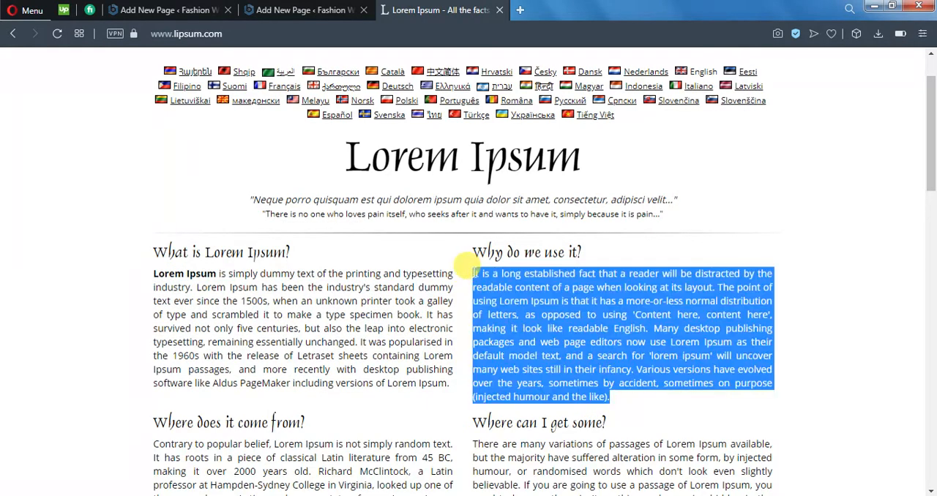
left_click(558, 255)
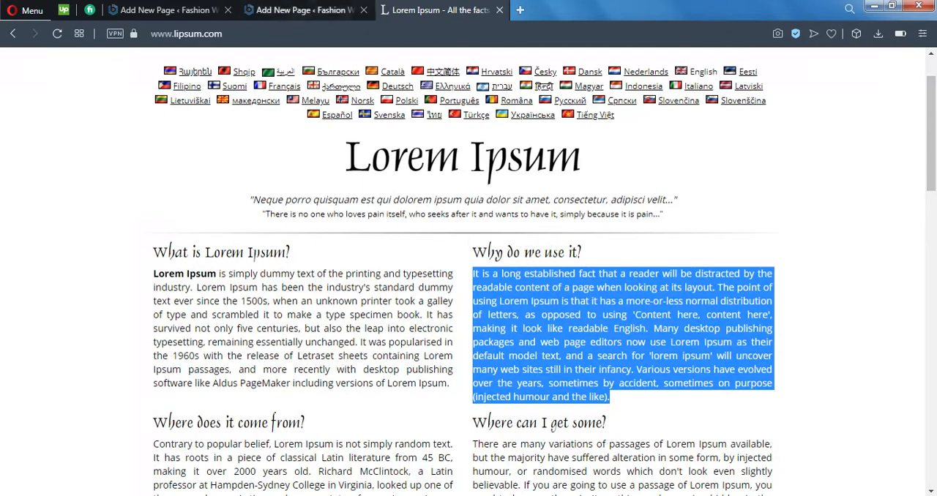
Step: Return to the Contact Us page editor and paste the copied Lorem Ipsum text into the empty paragraph
left_click(304, 9)
left_click(208, 8)
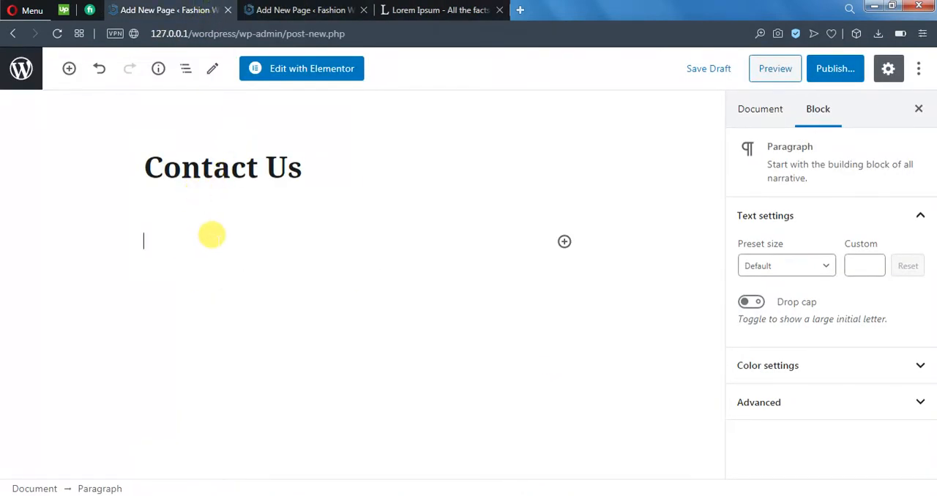
key("ctrl+v")
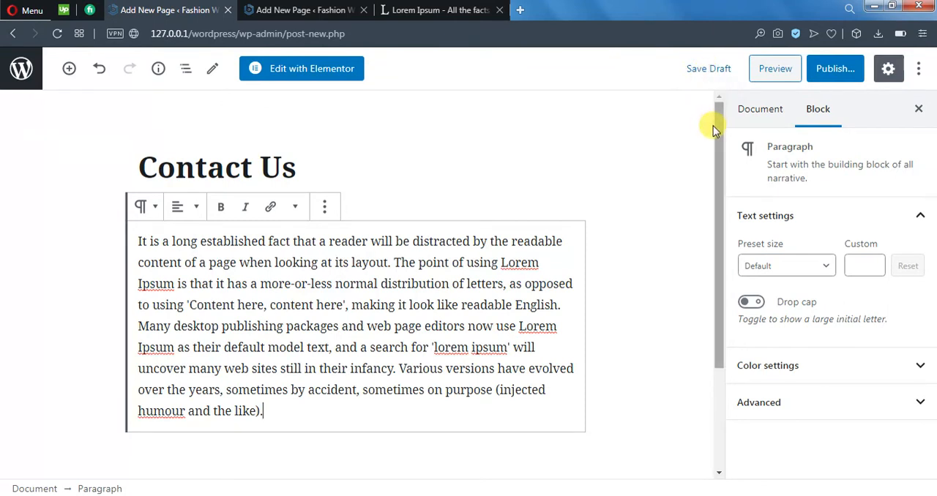
Step: Preview the Contact Us page as it looks on the site and return to the editor
left_click(606, 304)
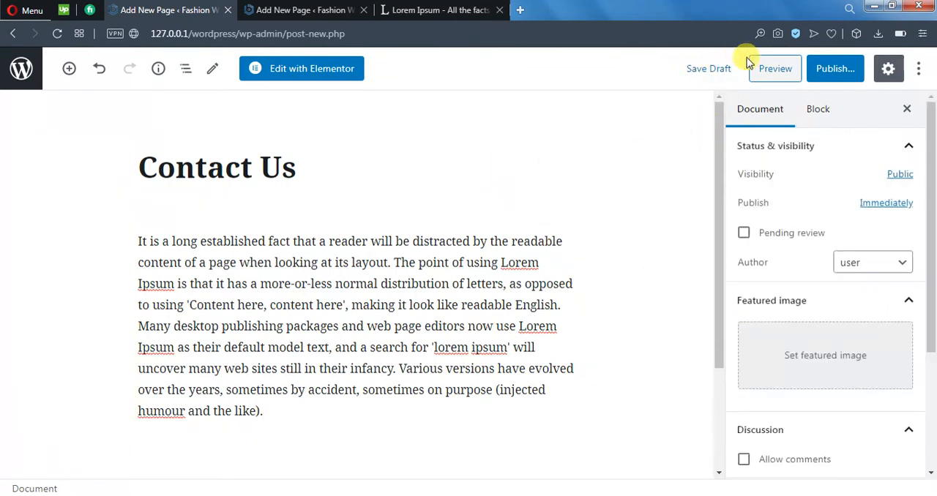
left_click(770, 69)
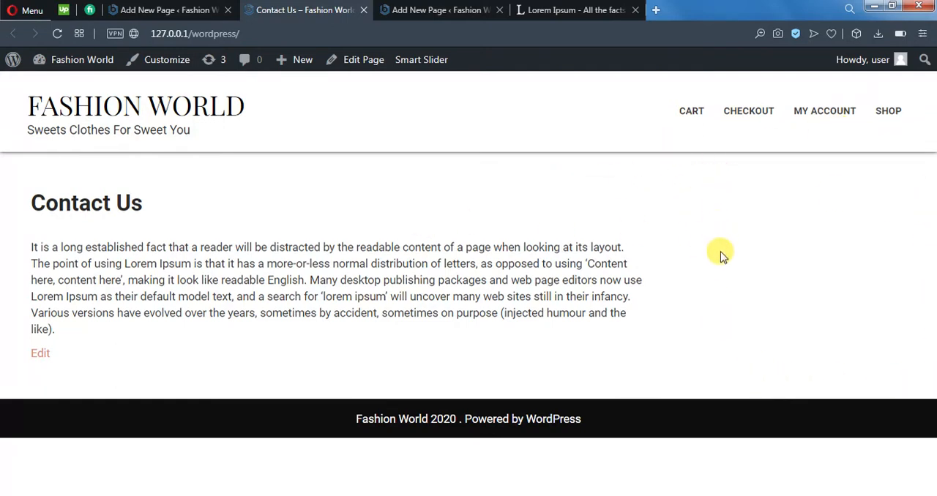
left_click(168, 9)
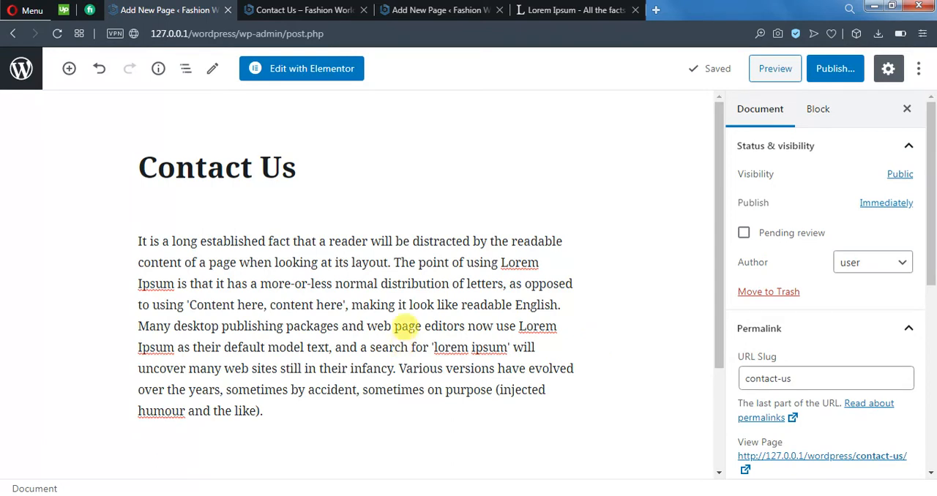
left_click(361, 256)
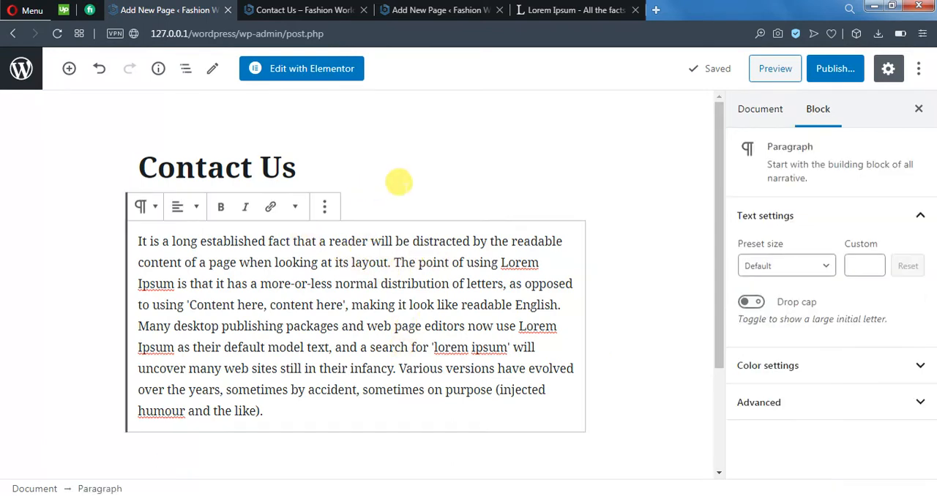
left_click(440, 166)
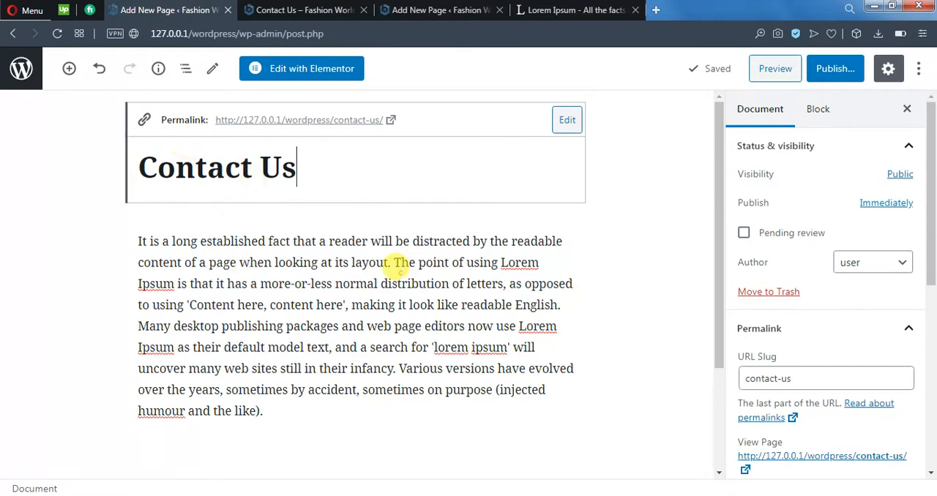
left_click(402, 283)
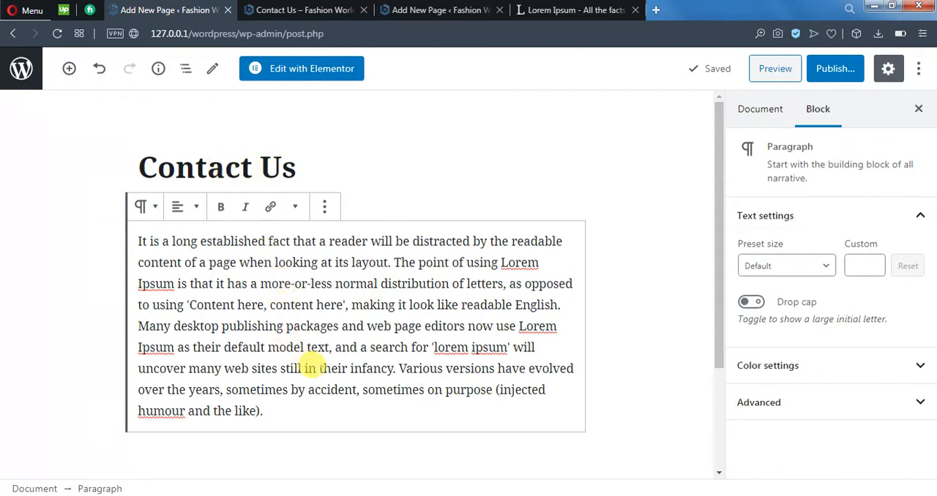
scroll(320, 358, "down", 2)
left_click(370, 344)
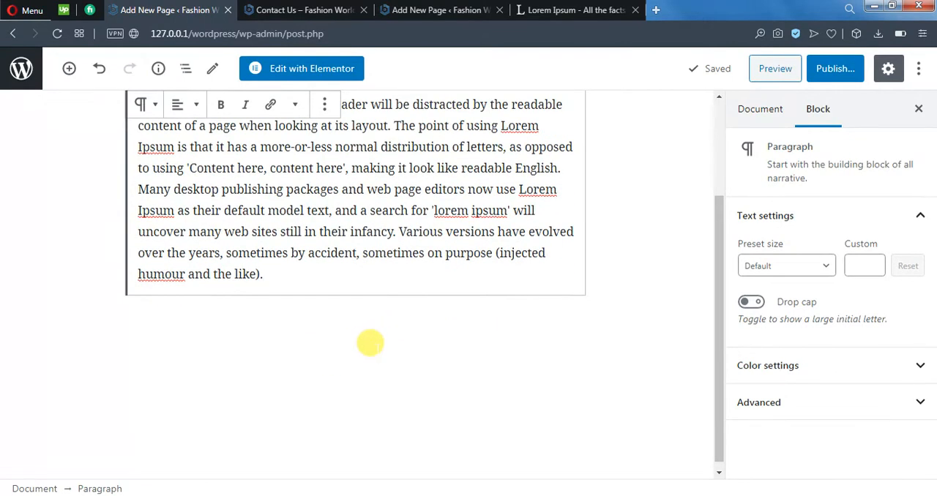
scroll(232, 327, "up", 3)
scroll(491, 350, "down", 3)
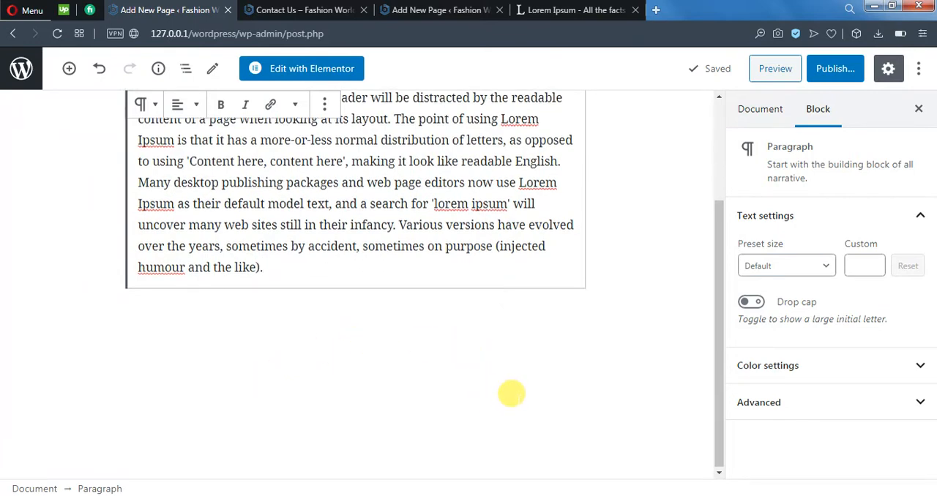
scroll(454, 295, "up", 2)
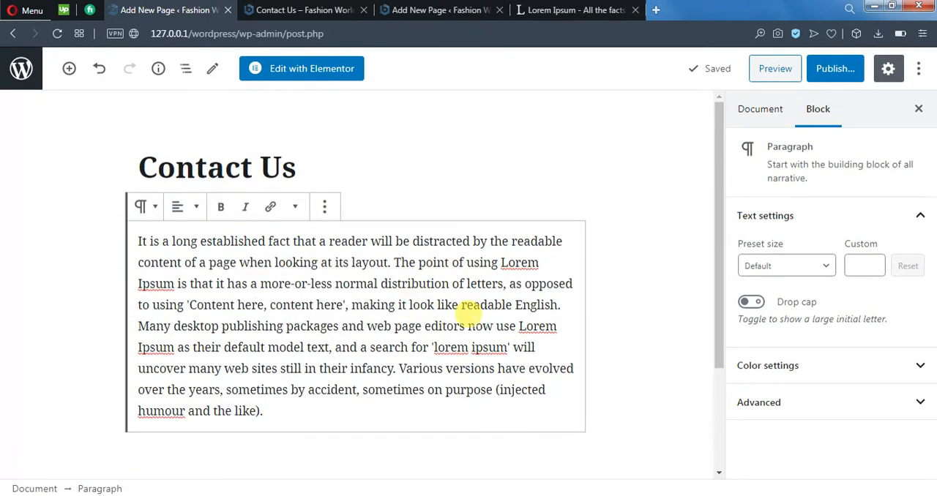
Step: Insert a new block after the Lorem Ipsum paragraph and make it a Heading block
left_click(325, 208)
left_click(359, 327)
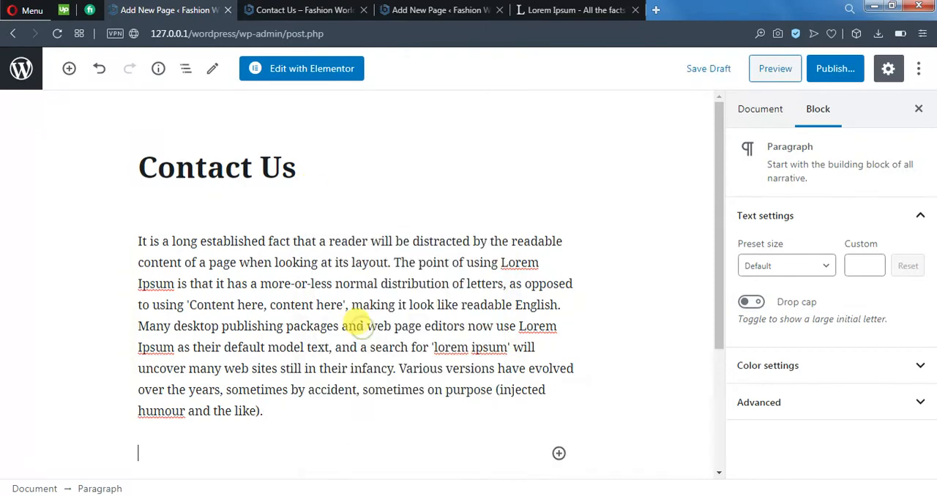
scroll(548, 344, "down", 3)
left_click(558, 268)
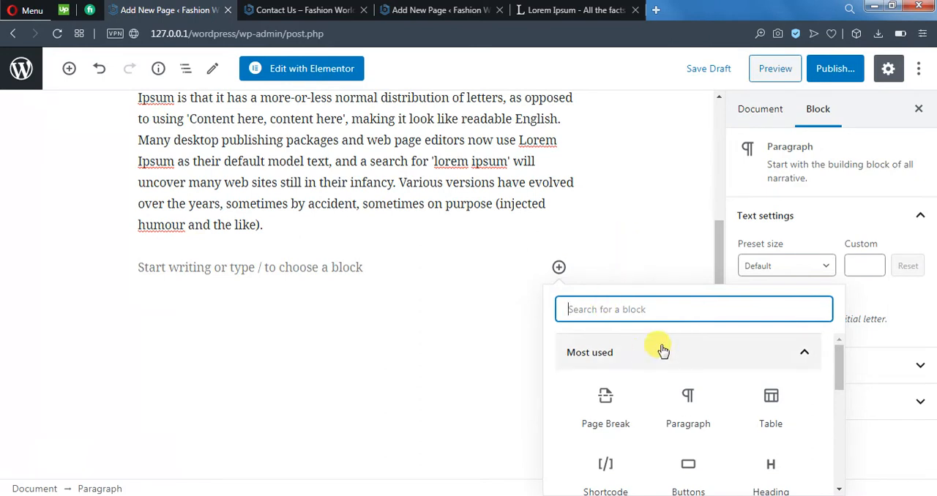
scroll(711, 383, "down", 2)
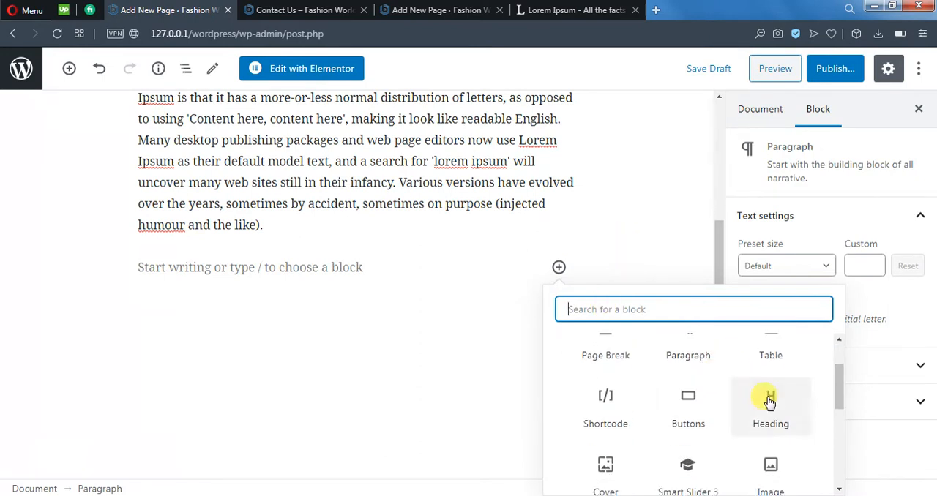
left_click(771, 407)
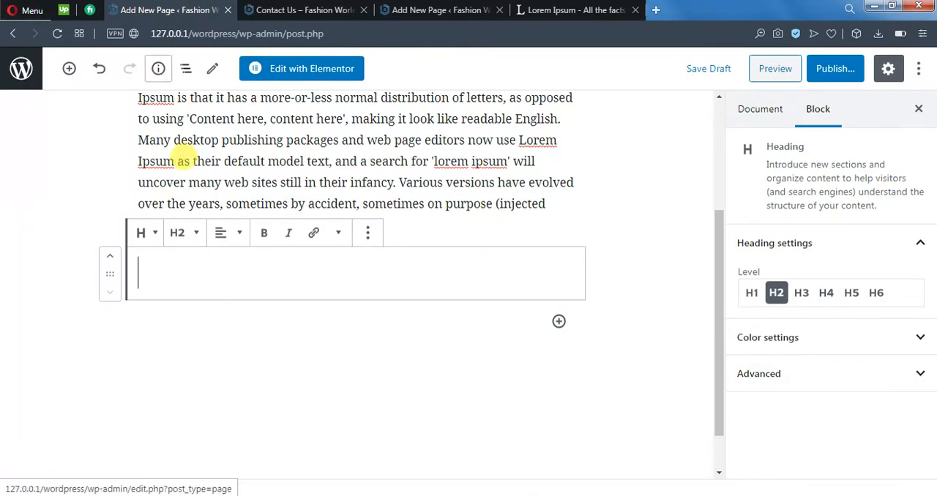
left_click(197, 233)
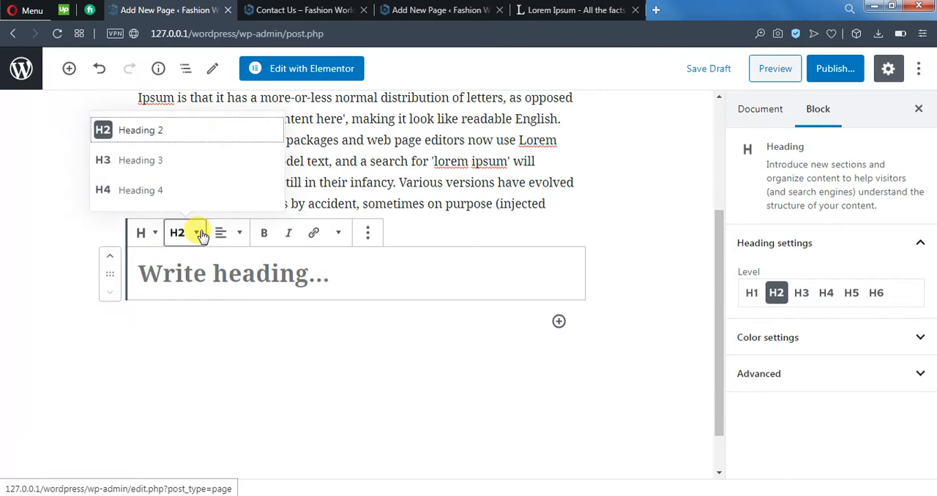
left_click(200, 233)
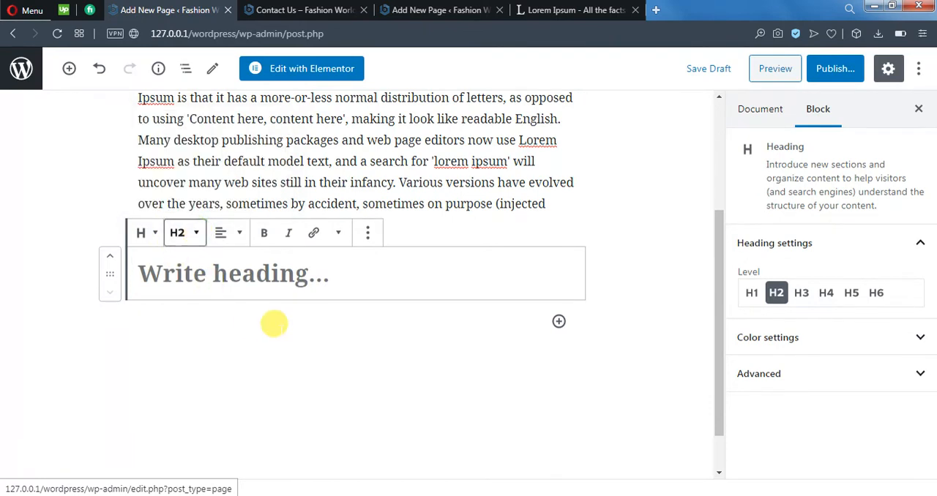
scroll(274, 323, "up", 1)
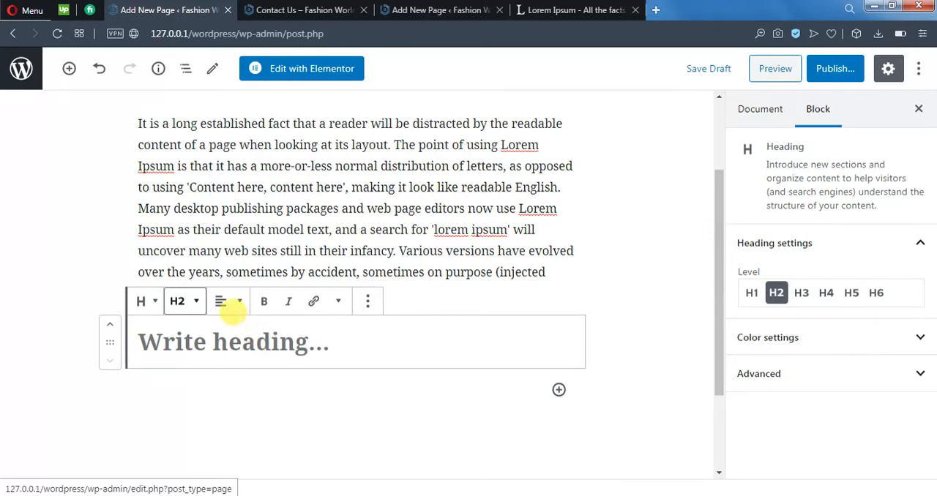
scroll(268, 327, "up", 1)
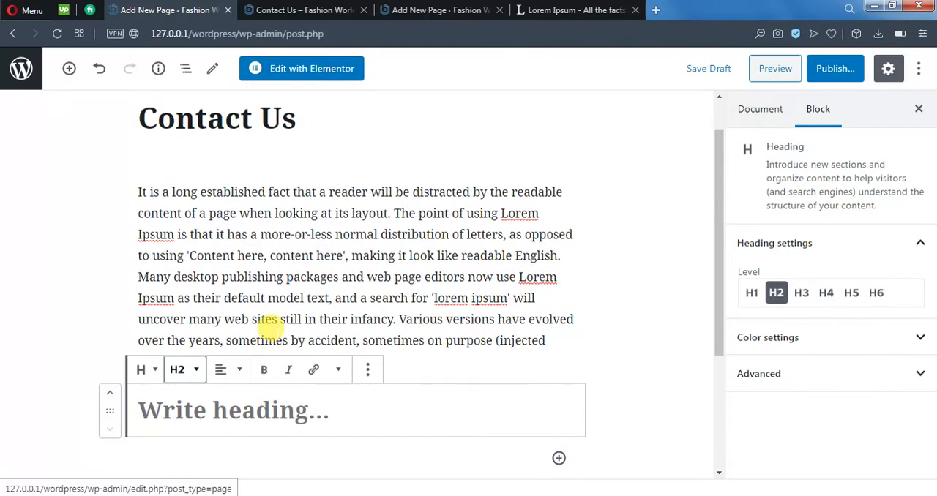
scroll(270, 330, "up", 1)
left_click(304, 166)
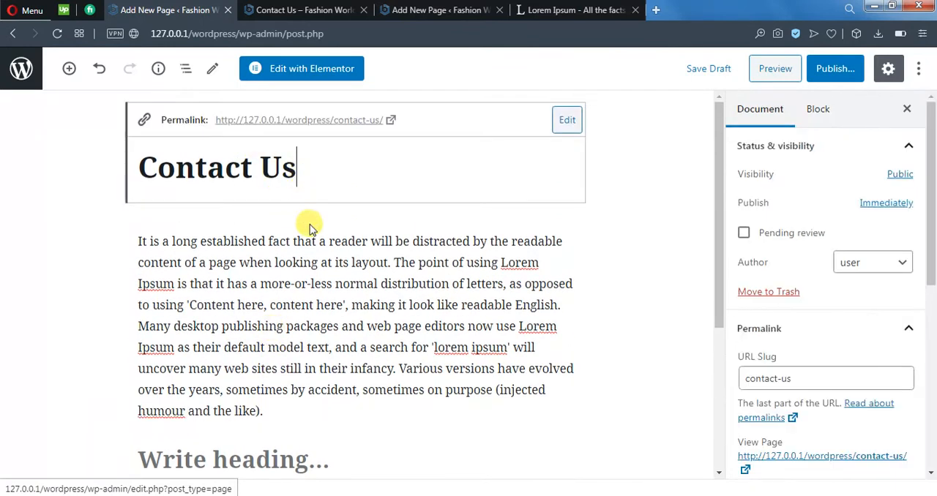
left_click(507, 219)
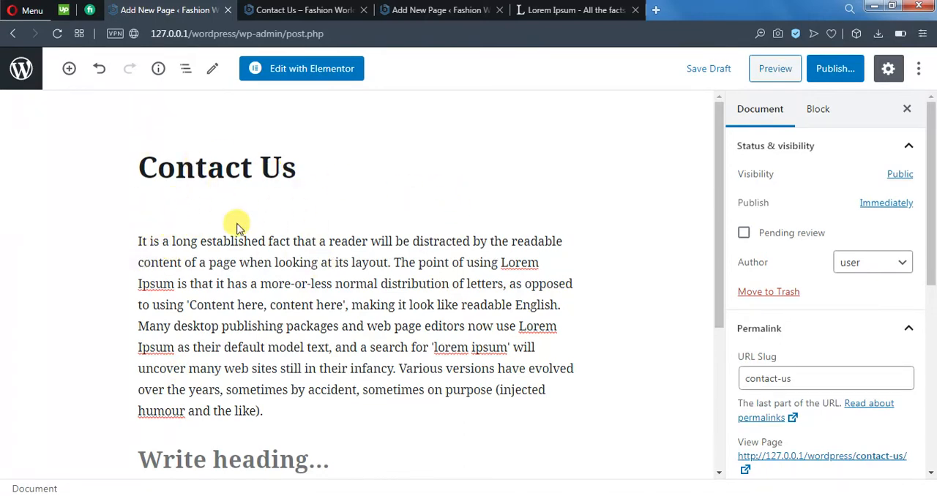
scroll(236, 220, "down", 1)
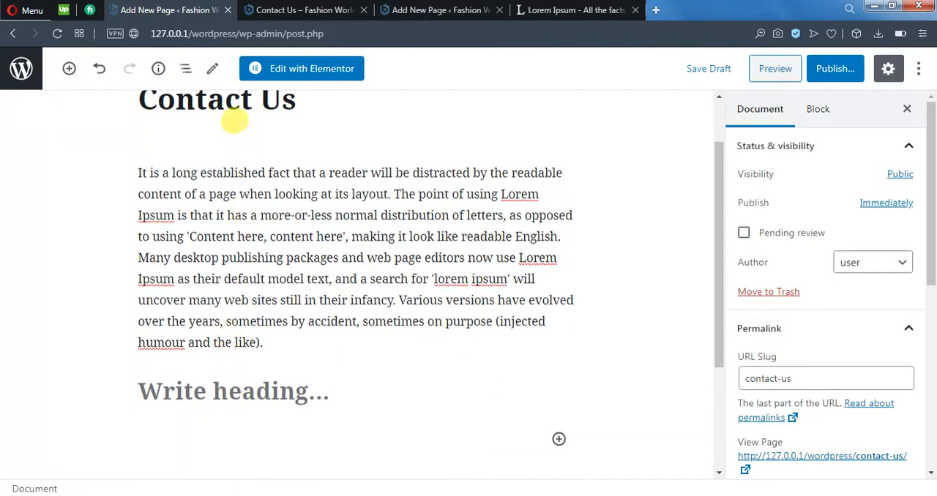
Step: Enter "Heading 2" as the text of the empty heading block below the Lorem Ipsum paragraph
left_click(308, 391)
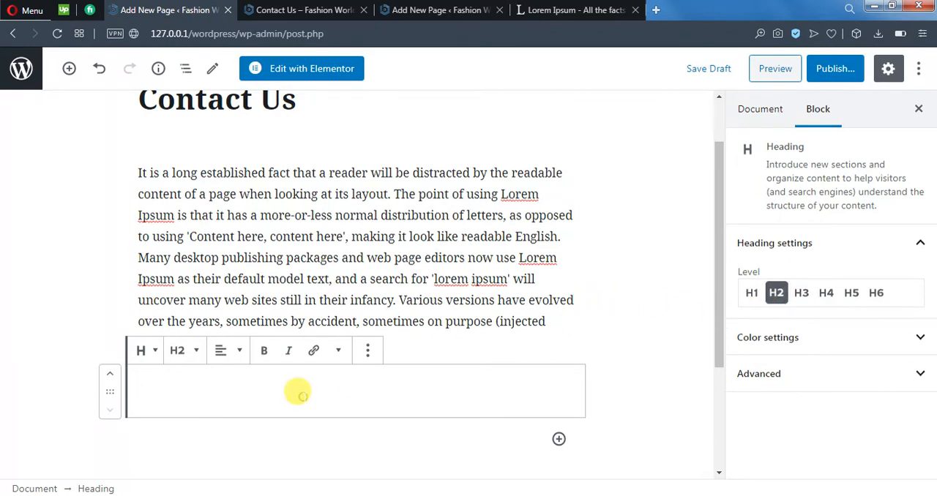
type("Heading 2")
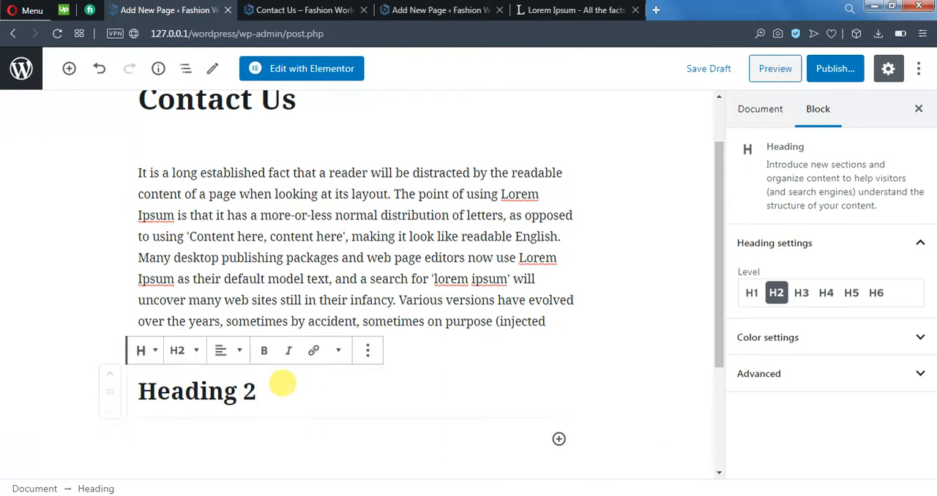
left_click(320, 454)
left_click(265, 394)
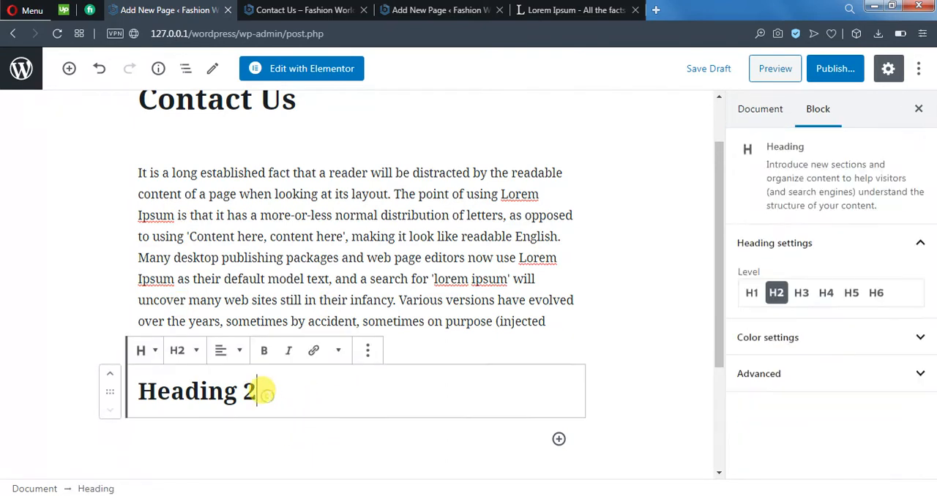
Step: Try levels H3, H4, H5 and H6 on the "Heading 2" heading, and return it to level H2
left_click(802, 293)
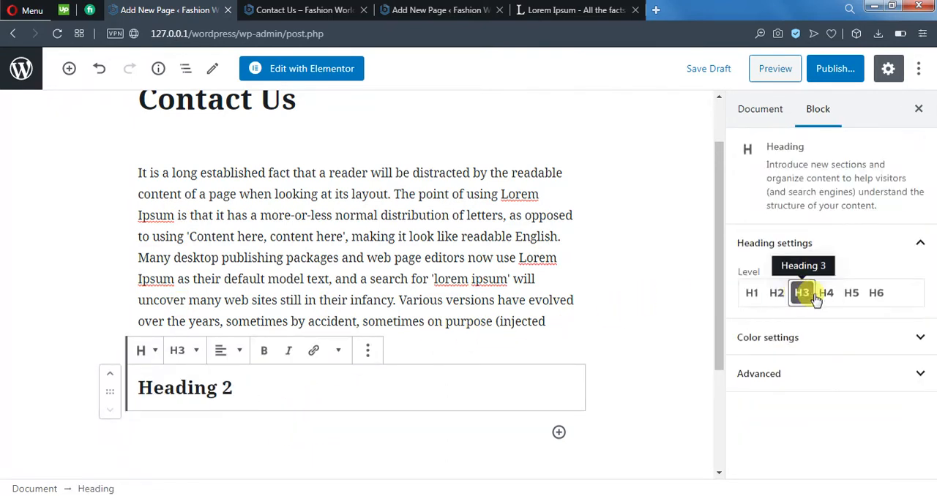
left_click(828, 300)
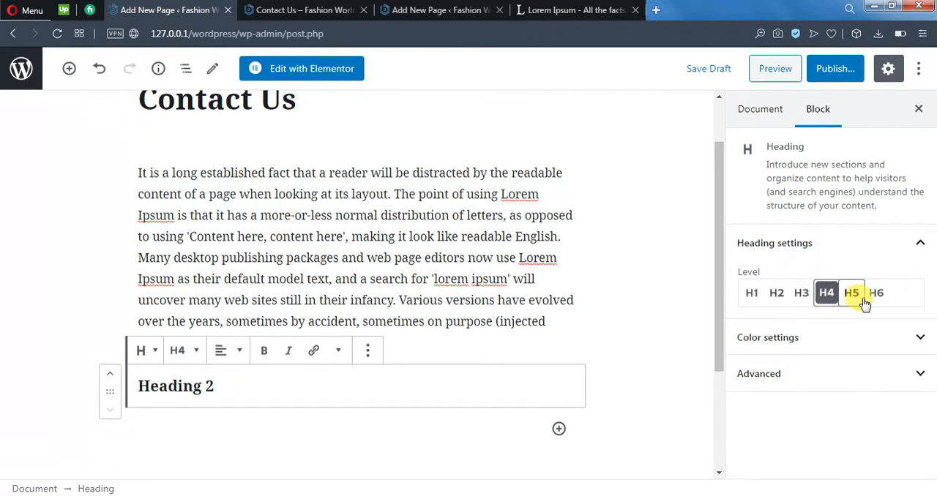
left_click(854, 299)
left_click(882, 300)
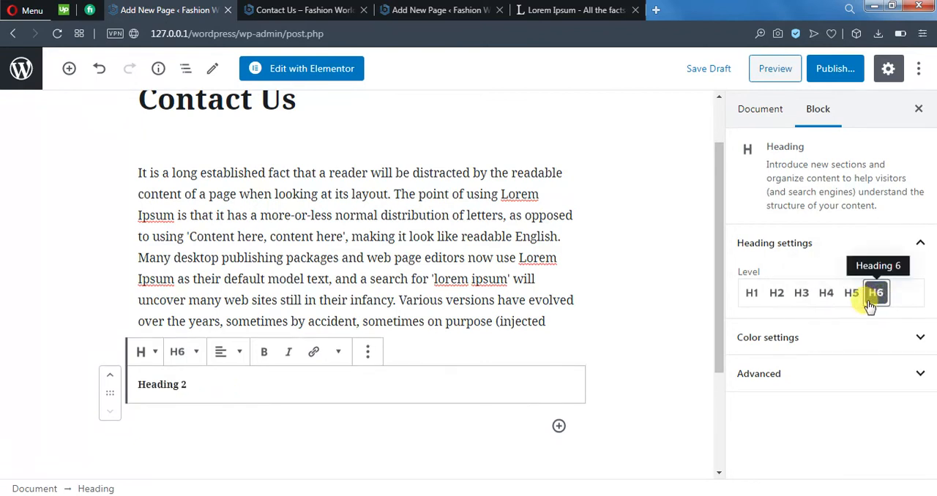
left_click(778, 296)
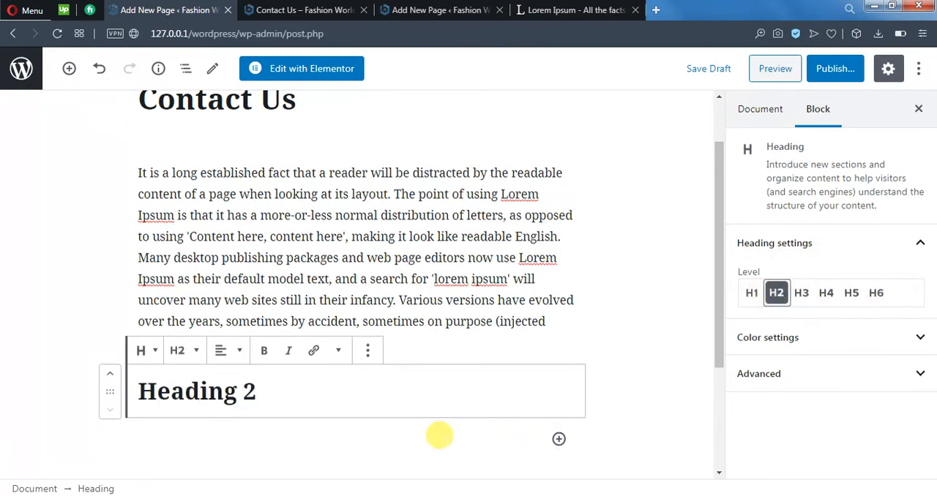
left_click(351, 460)
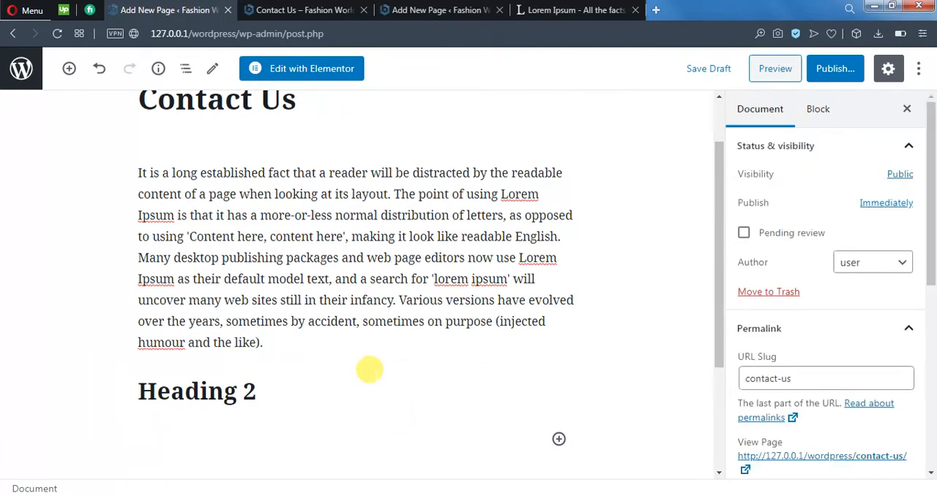
Step: Add an empty paragraph block below the "Heading 2" heading
scroll(369, 370, "up", 2)
left_click(300, 169)
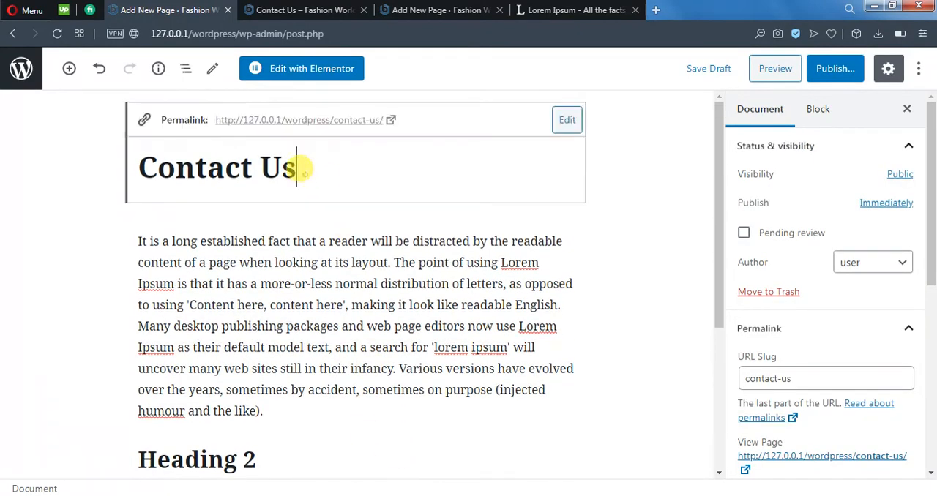
scroll(362, 265, "down", 3)
left_click(267, 251)
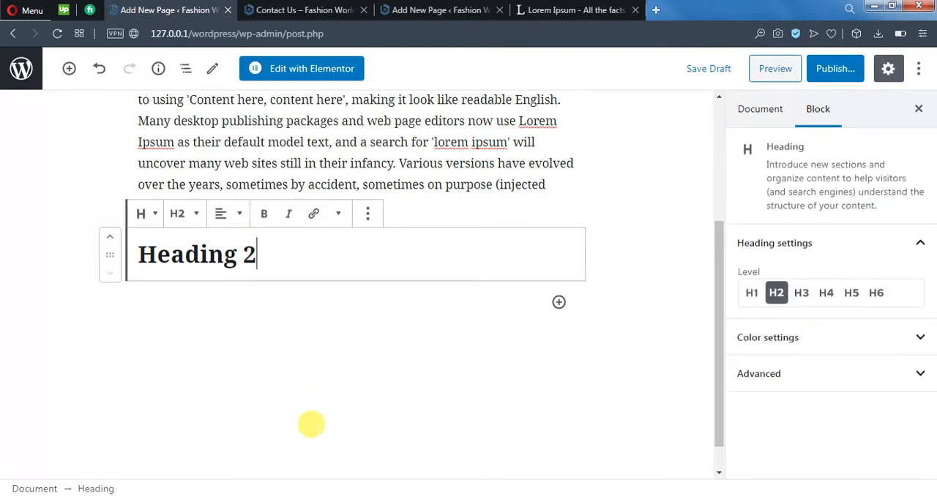
left_click(320, 353)
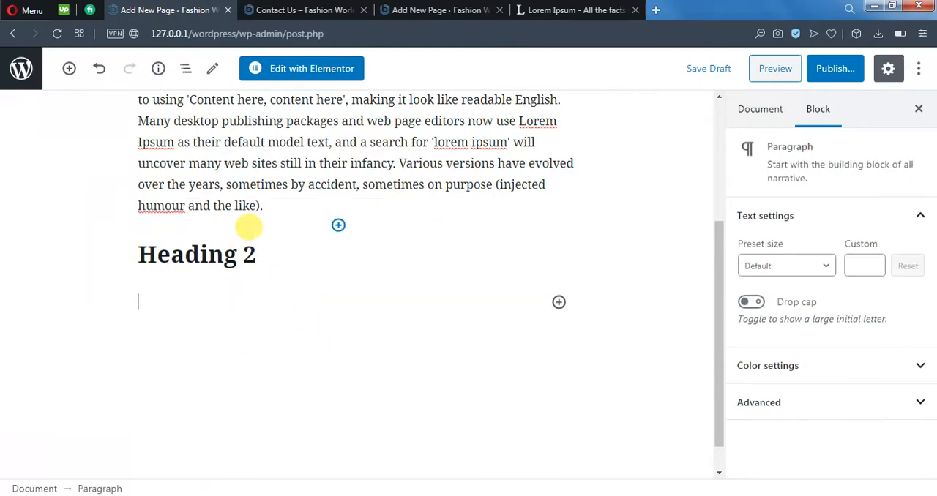
Step: Look over the page's title, Lorem Ipsum paragraph and "Heading 2" heading in the editor
scroll(253, 242, "up", 3)
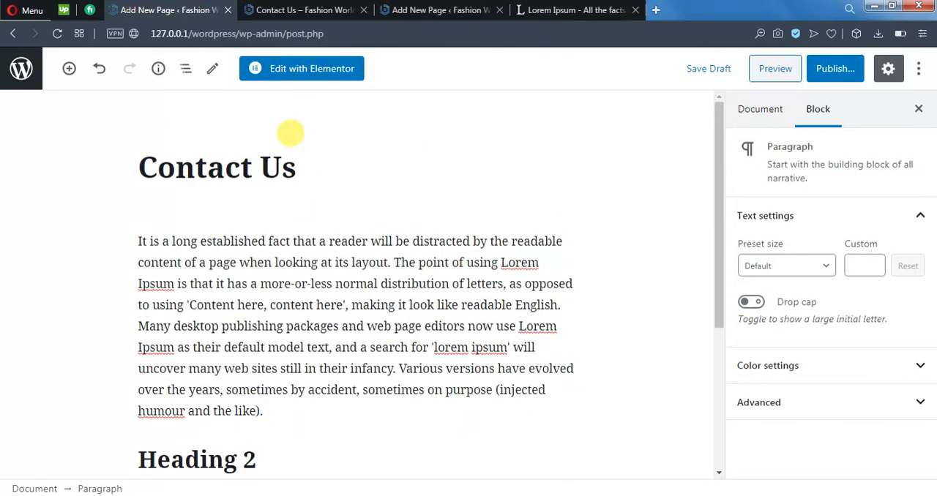
scroll(254, 438, "down", 1)
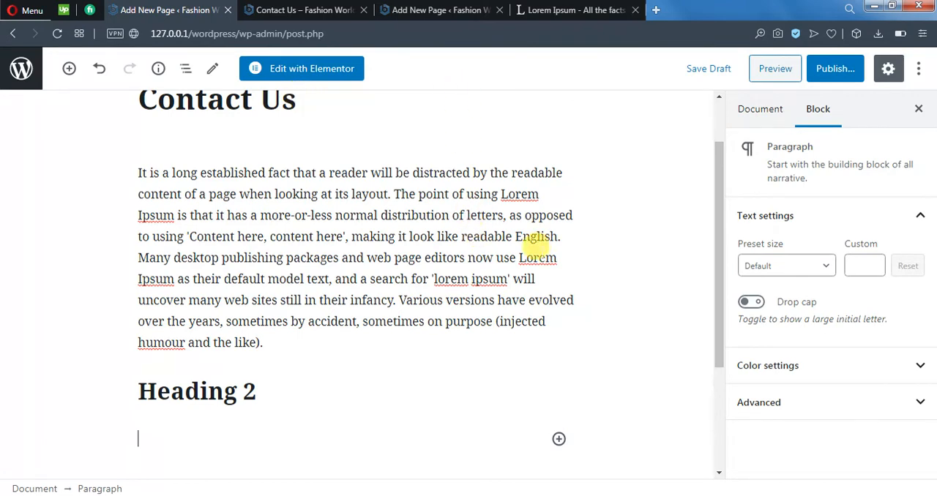
scroll(439, 307, "down", 1)
scroll(246, 330, "up", 1)
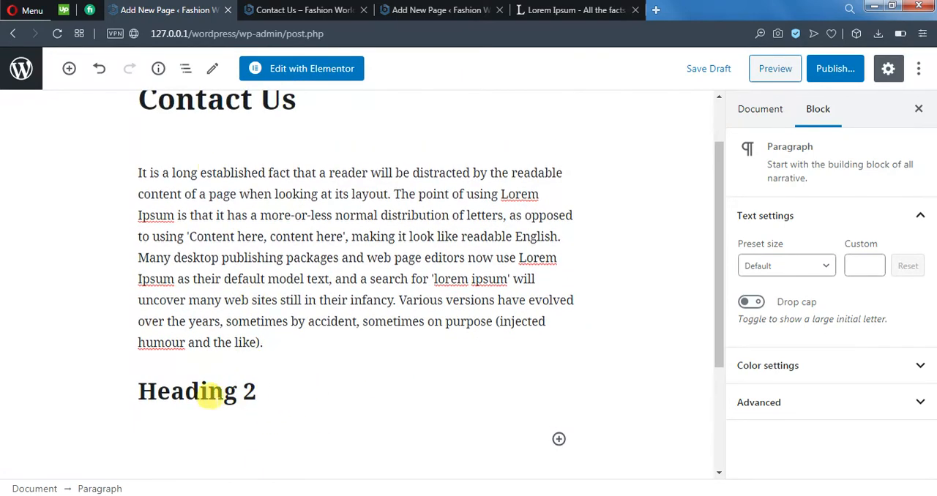
scroll(329, 388, "down", 2)
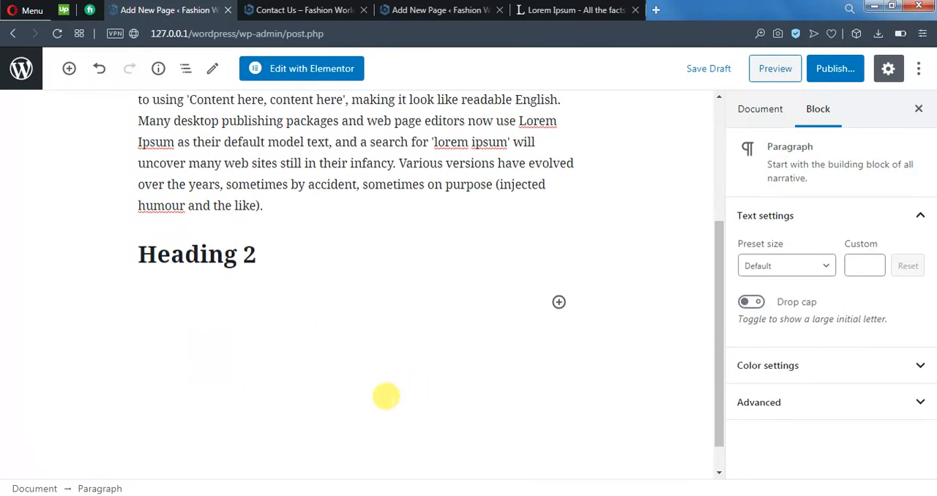
scroll(364, 359, "down", 1)
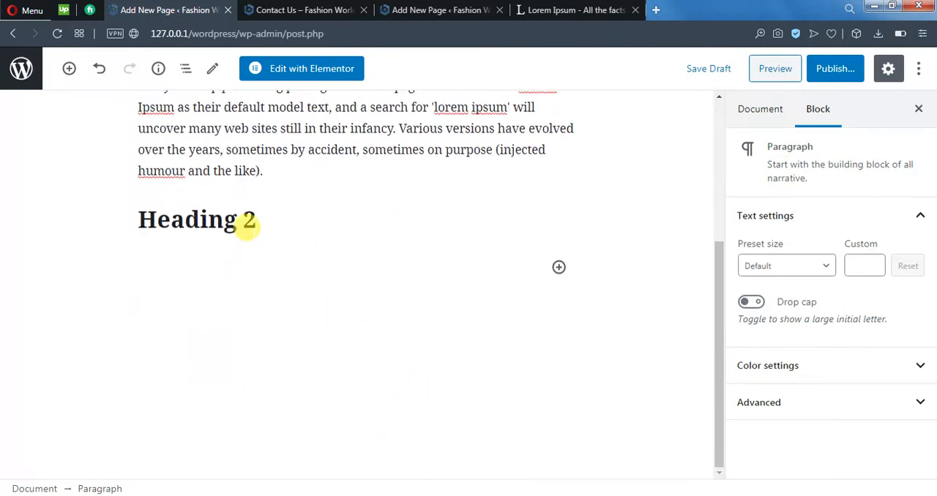
left_click(249, 220)
left_click_drag(246, 217, 140, 216)
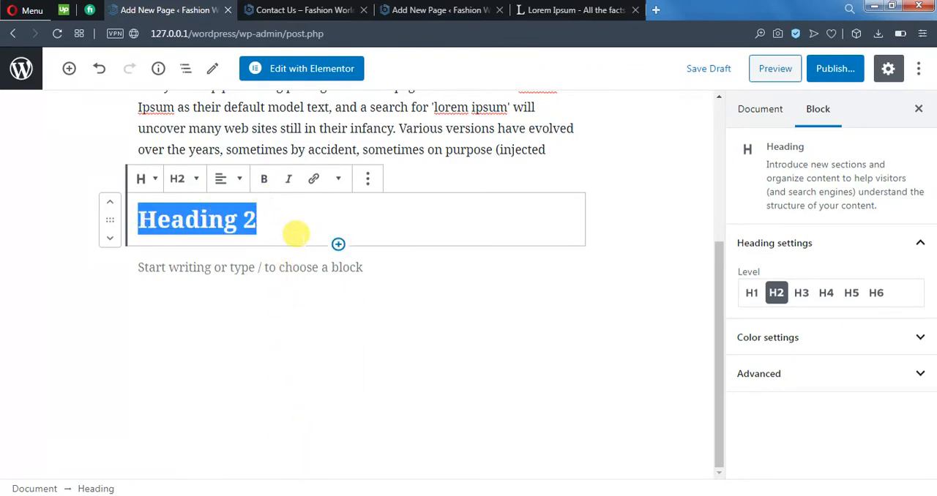
left_click(262, 300)
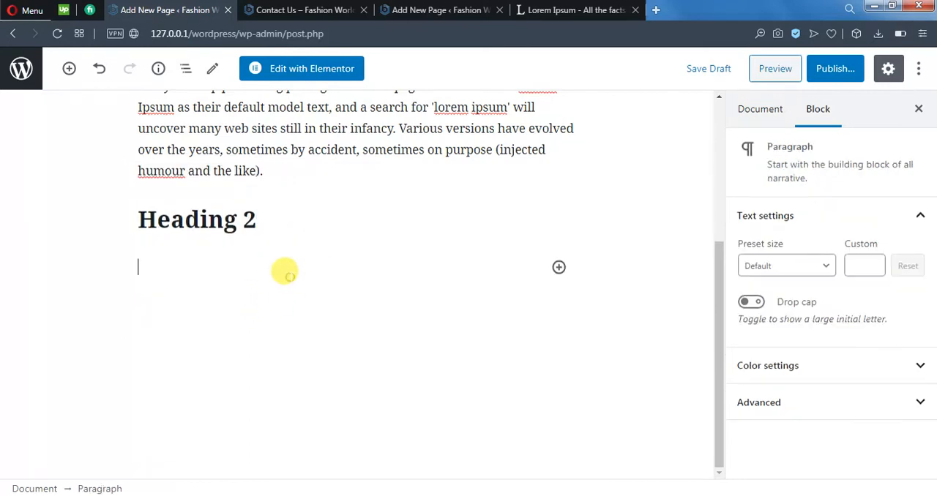
Step: Copy the whole Lorem Ipsum paragraph and paste it into the empty paragraph below the "Heading 2" heading
scroll(330, 234, "up", 2)
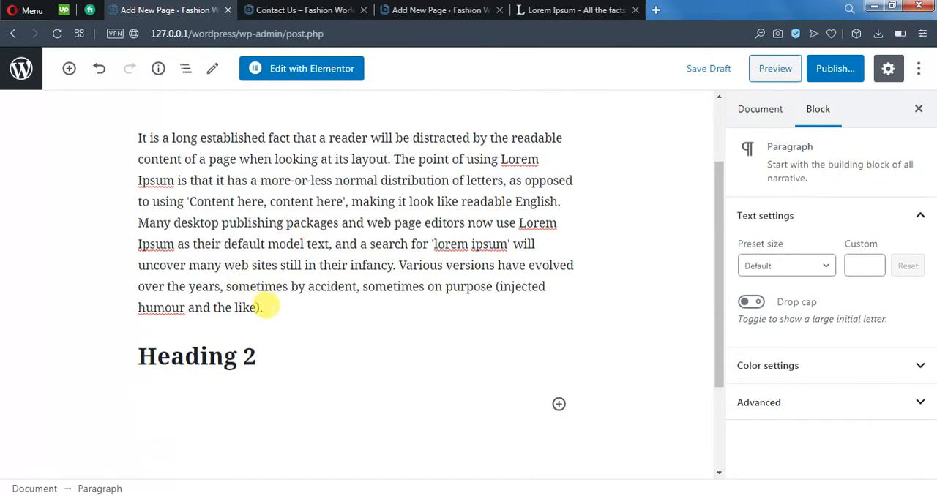
left_click(266, 308)
left_click_drag(266, 308, 130, 142)
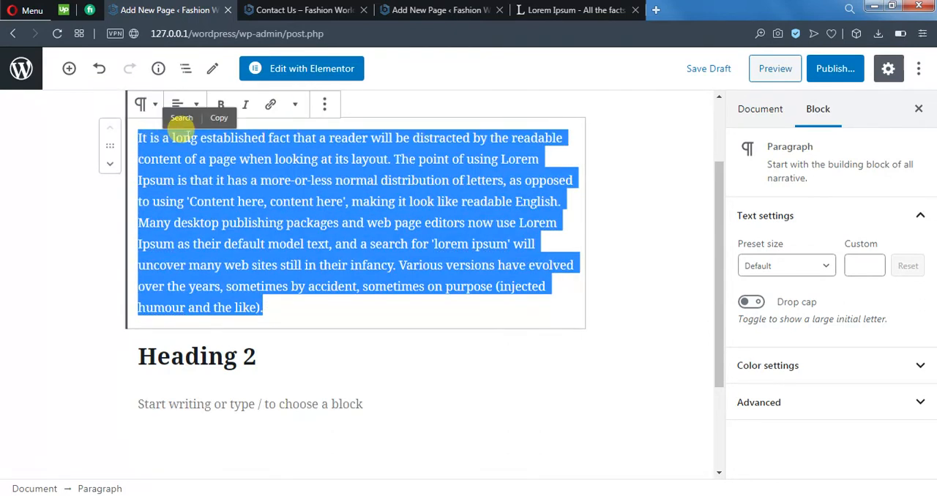
left_click(218, 119)
scroll(241, 351, "down", 2)
left_click(188, 266)
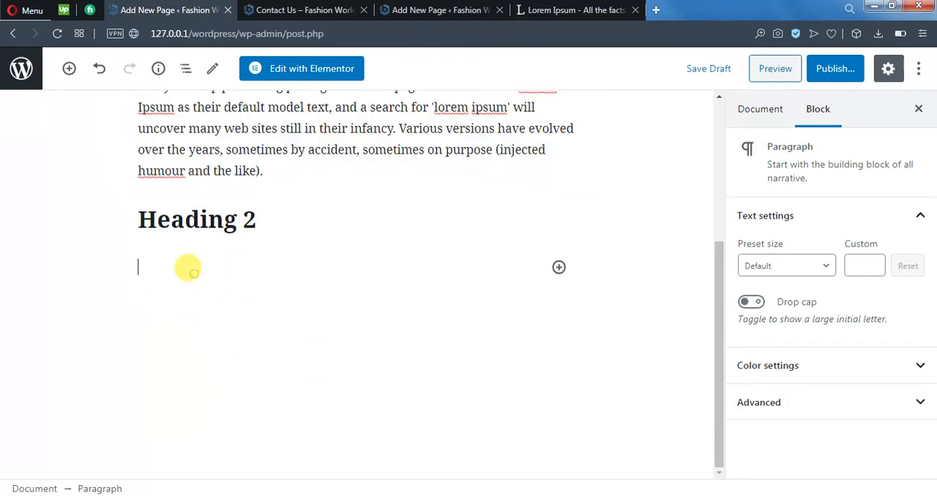
right_click(194, 270)
left_click(225, 355)
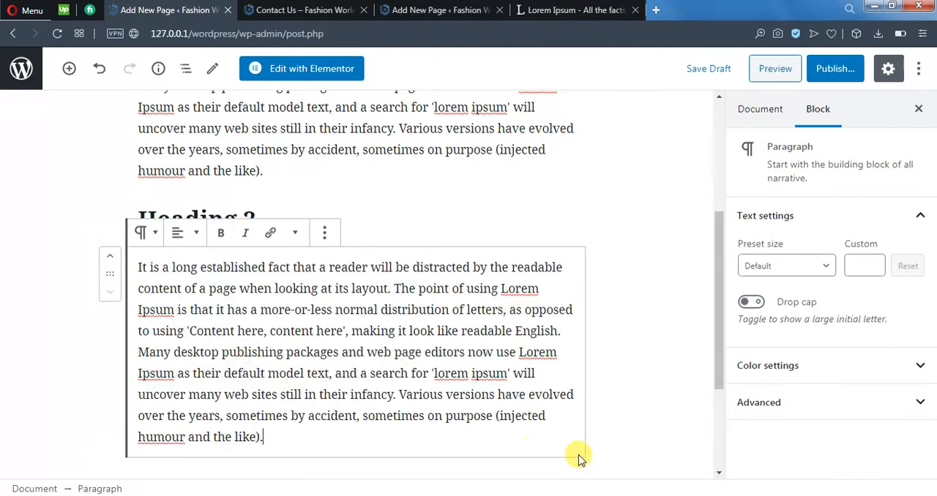
left_click(617, 383)
Step: Insert a new block after the second Lorem Ipsum paragraph and make it an Image block
scroll(605, 389, "down", 2)
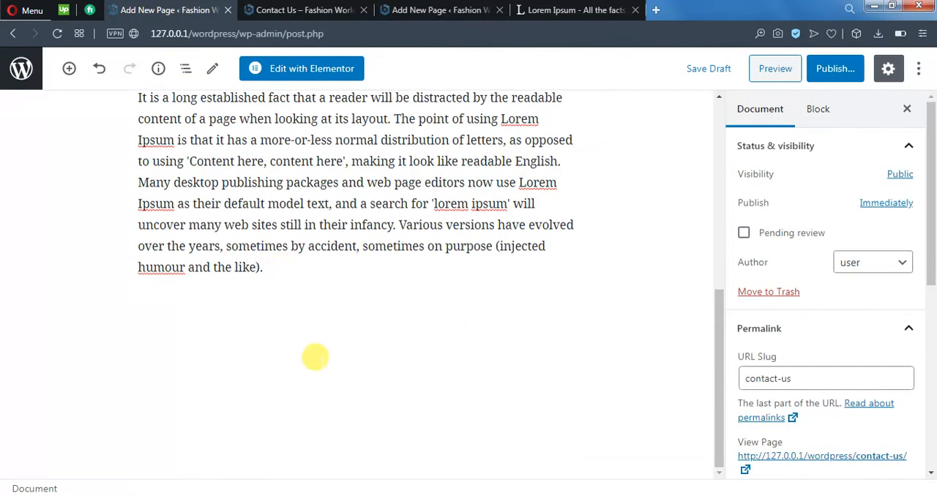
left_click(298, 300)
scroll(309, 339, "up", 2)
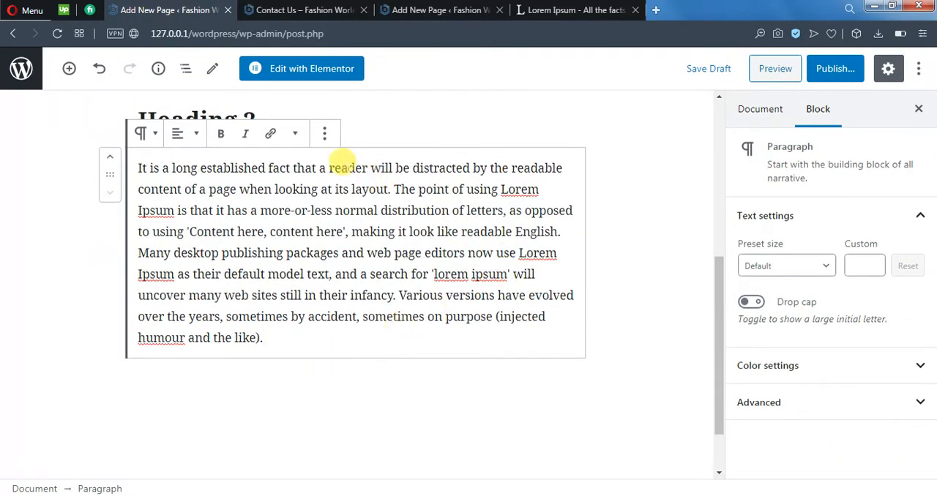
left_click(325, 134)
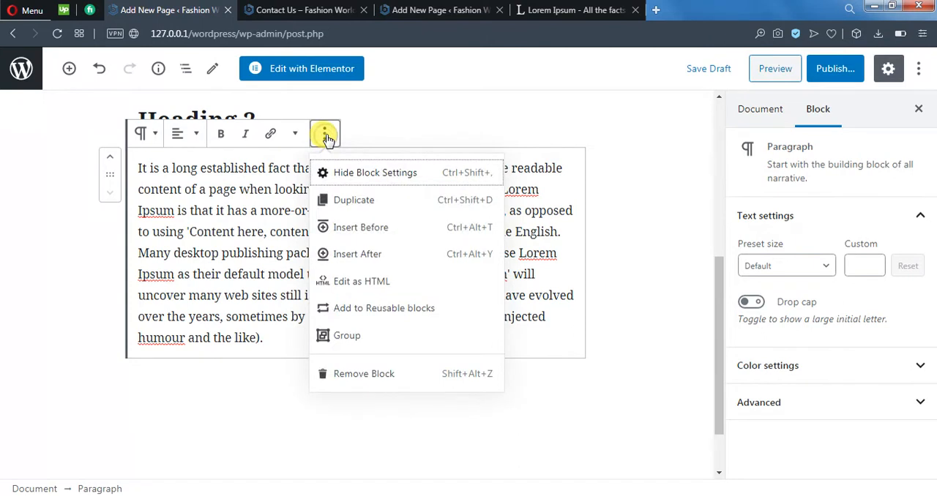
left_click(369, 254)
scroll(509, 358, "down", 3)
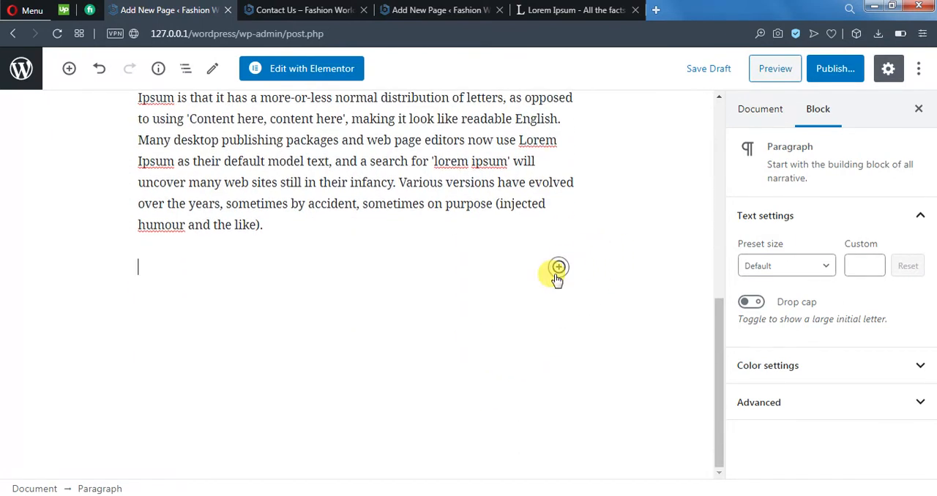
left_click(559, 267)
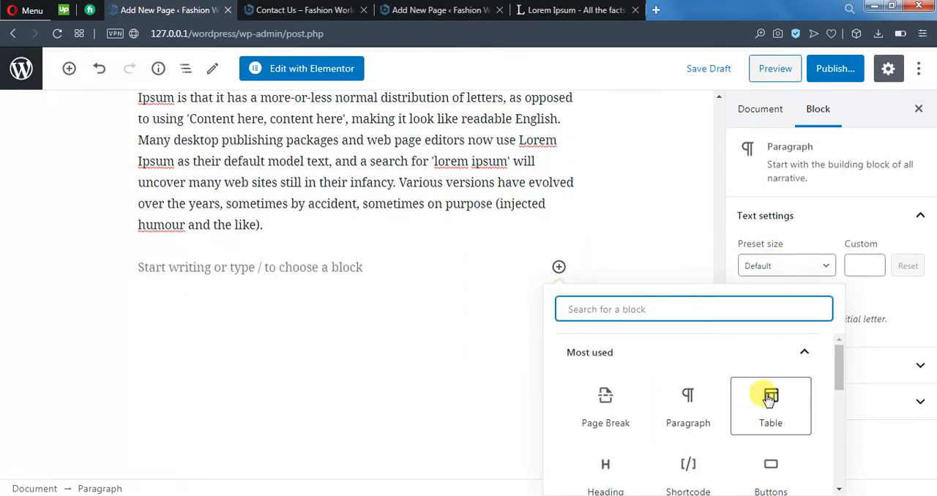
scroll(776, 396, "down", 1)
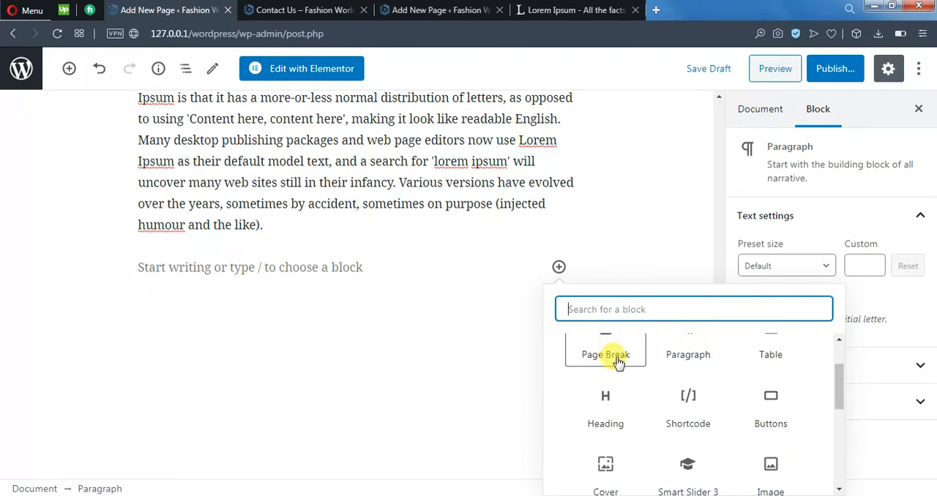
scroll(769, 425, "down", 1)
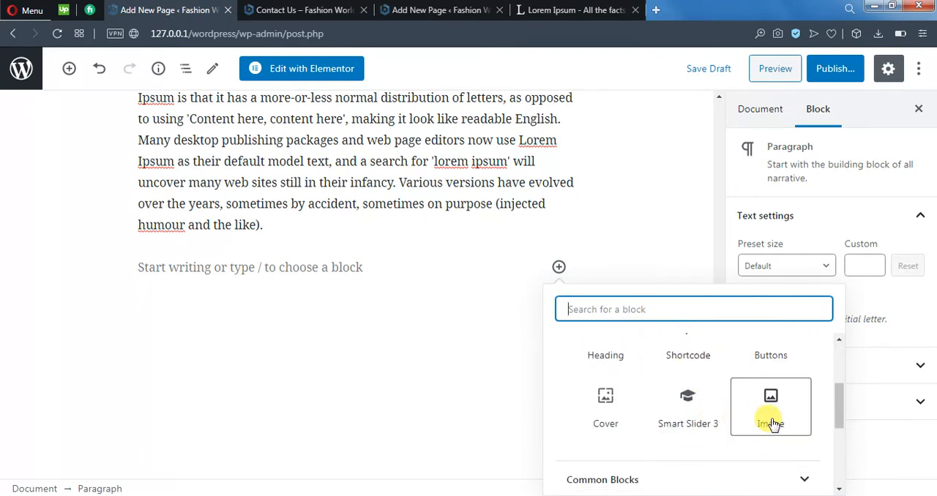
left_click(772, 425)
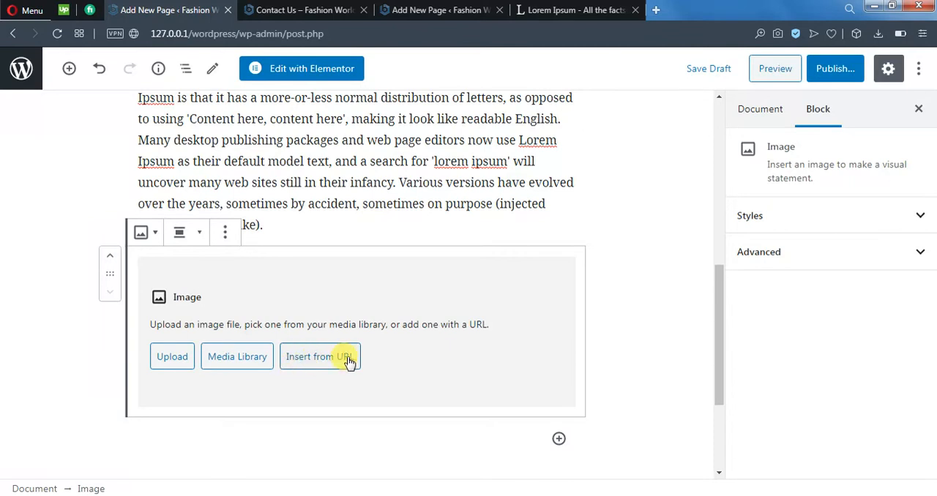
Step: Fill the Image block with the red sneaker picture W2-2-600x600-1.jpg from the media library
left_click(242, 359)
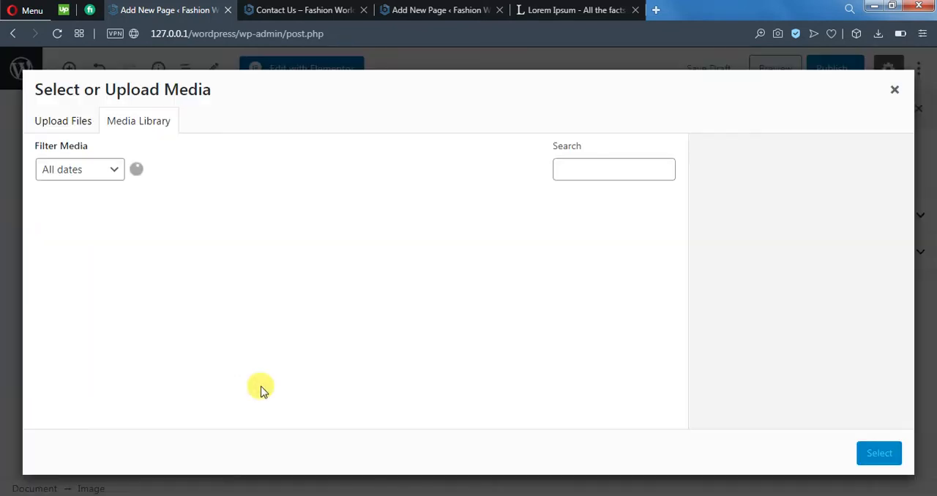
scroll(466, 295, "down", 5)
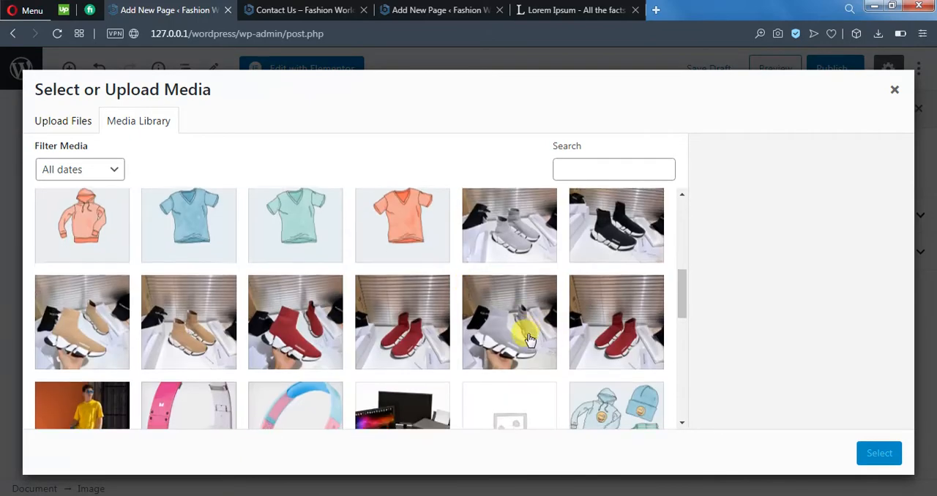
scroll(513, 339, "down", 5)
scroll(523, 339, "up", 2)
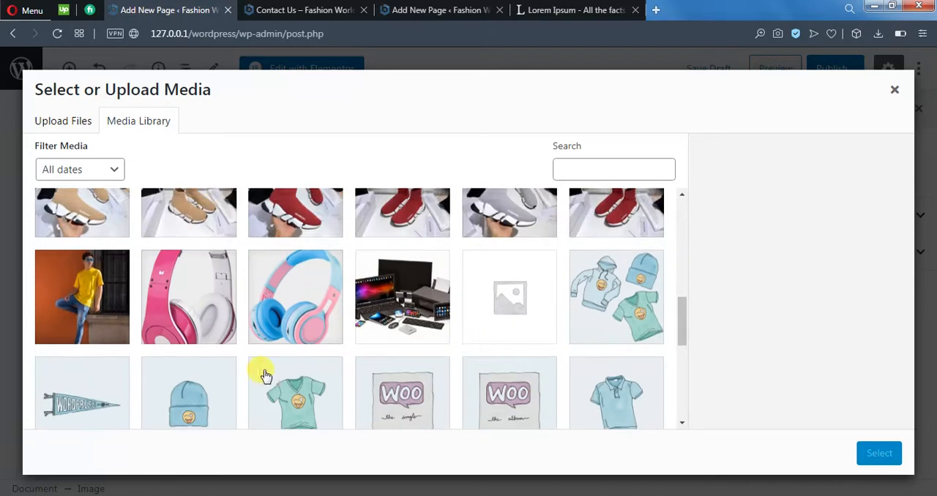
scroll(271, 363, "down", 2)
scroll(272, 362, "up", 2)
scroll(420, 358, "up", 1)
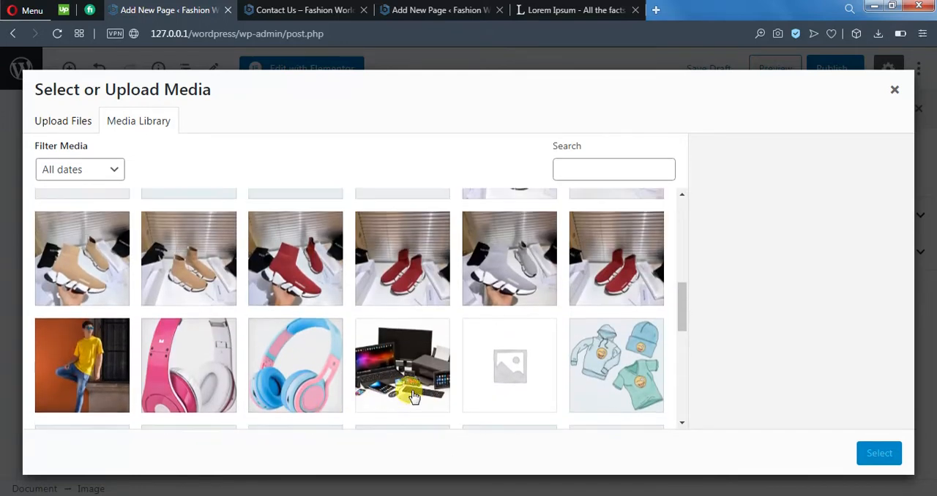
left_click(308, 290)
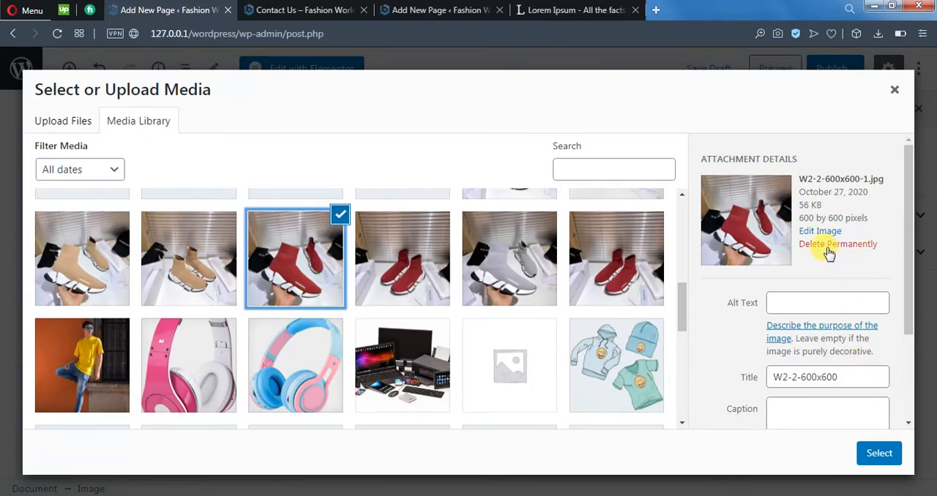
left_click(877, 448)
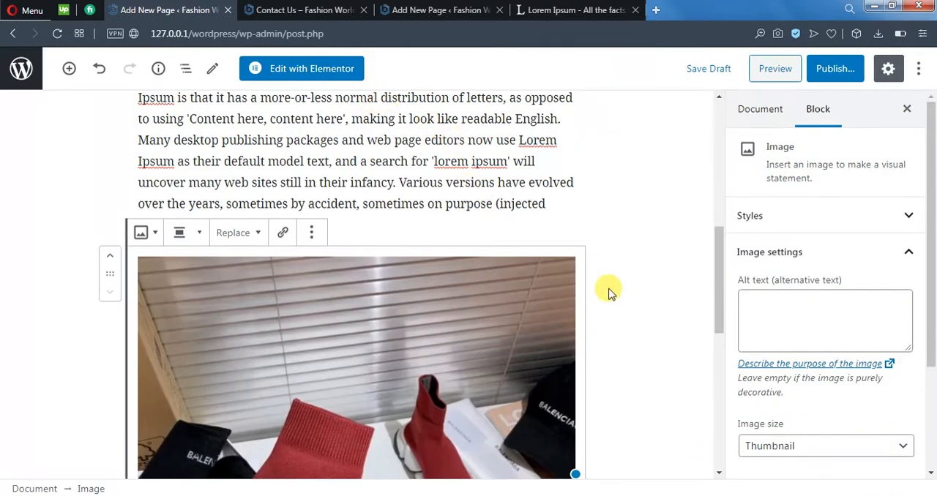
Step: Resize the red sneaker image proportionally to about three quarters of the text column's width
scroll(614, 286, "down", 5)
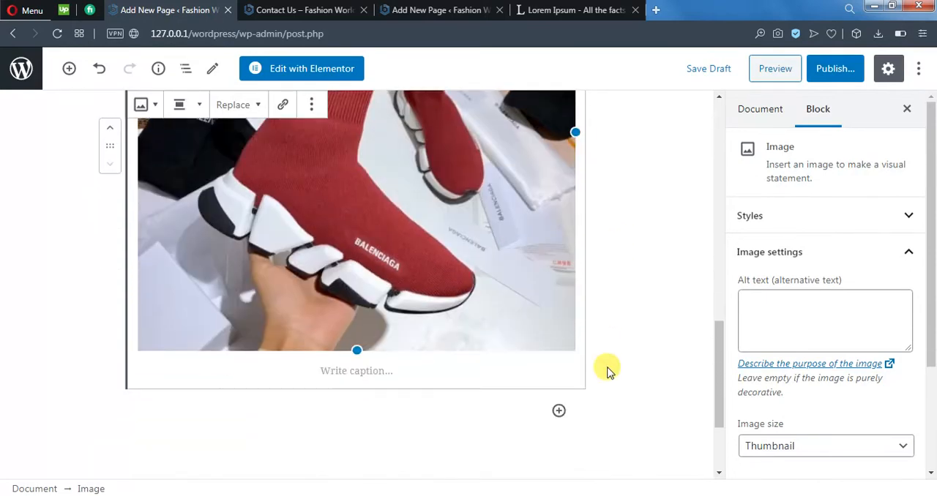
left_click_drag(355, 349, 532, 356)
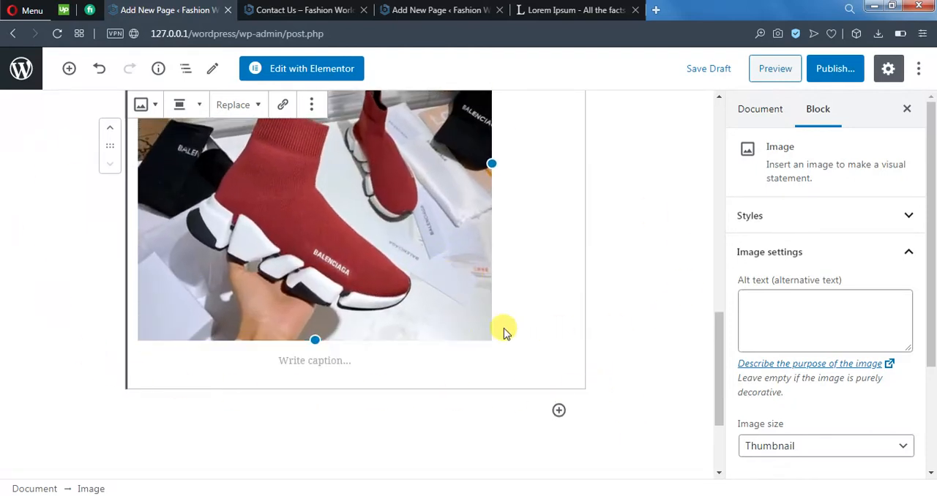
left_click_drag(314, 339, 556, 415)
scroll(564, 289, "up", 3)
scroll(541, 307, "down", 4)
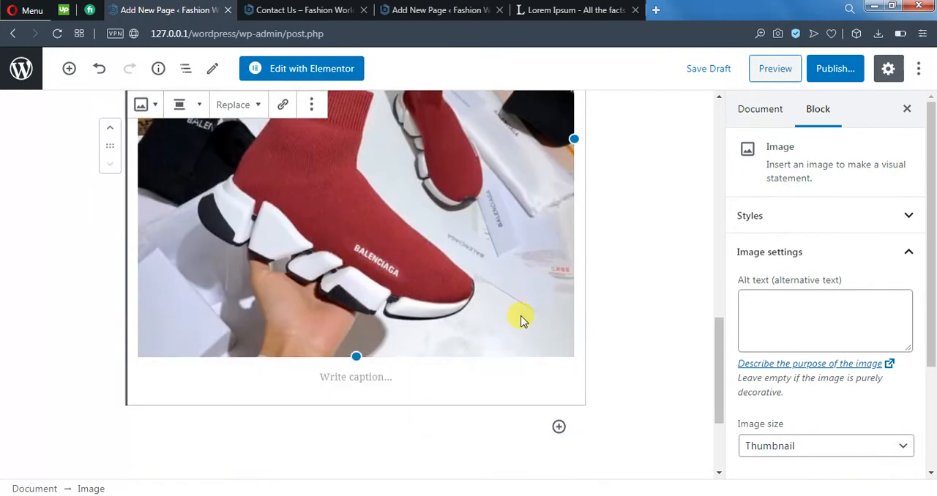
left_click_drag(349, 352, 351, 250)
scroll(362, 422, "up", 3)
scroll(359, 388, "down", 3)
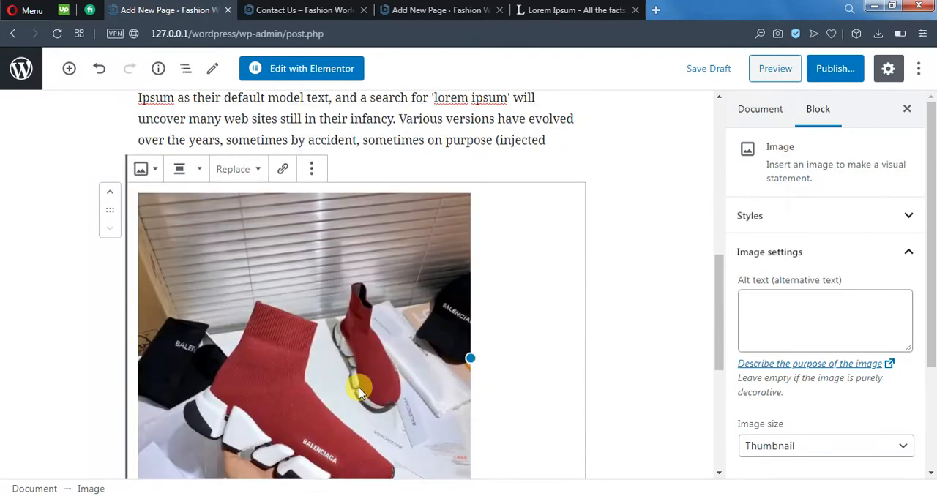
Step: Review the image's block style and transform options, and align the image to the center
left_click(146, 171)
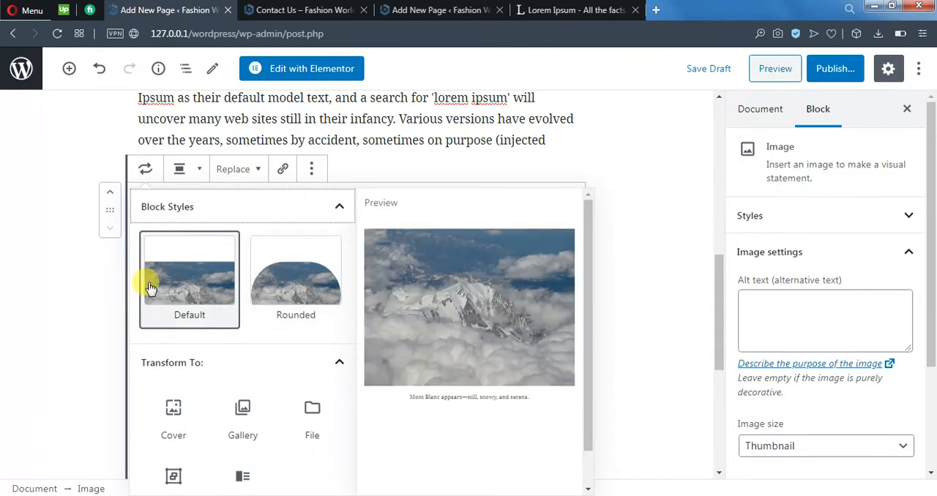
scroll(271, 282, "down", 1)
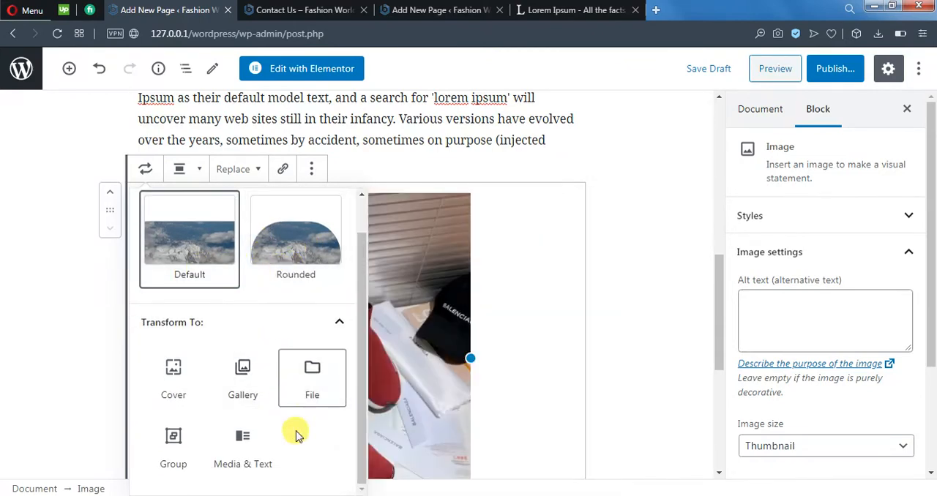
scroll(288, 443, "up", 1)
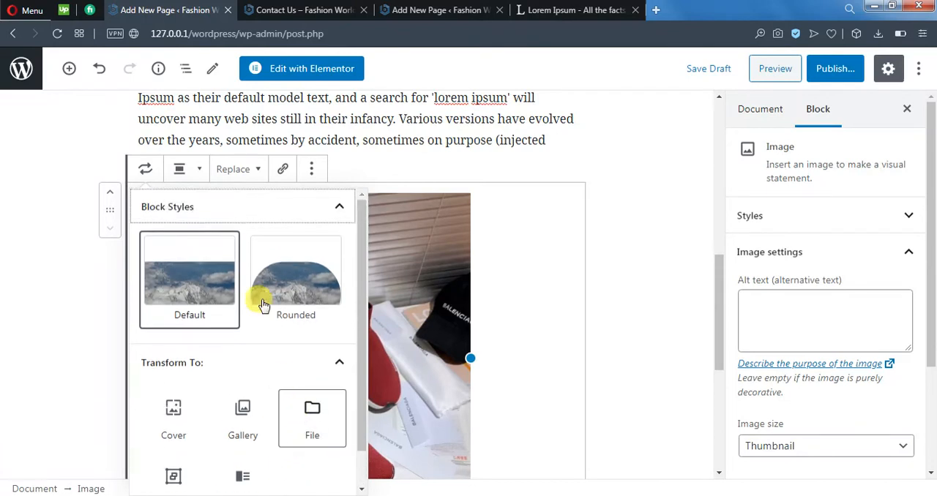
left_click(180, 173)
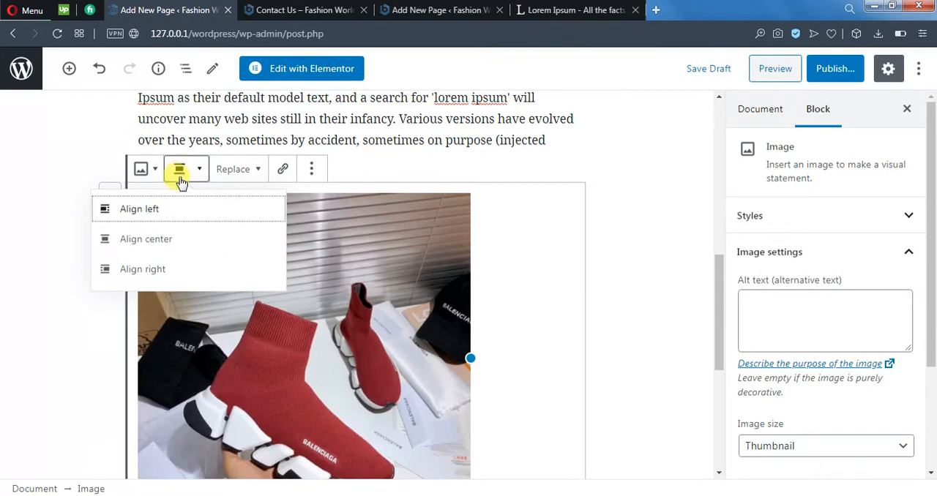
left_click(168, 241)
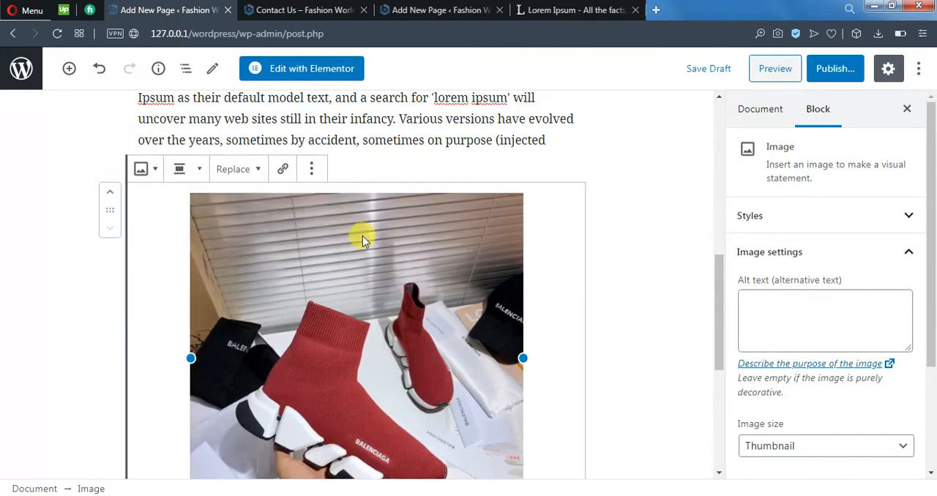
left_click(182, 169)
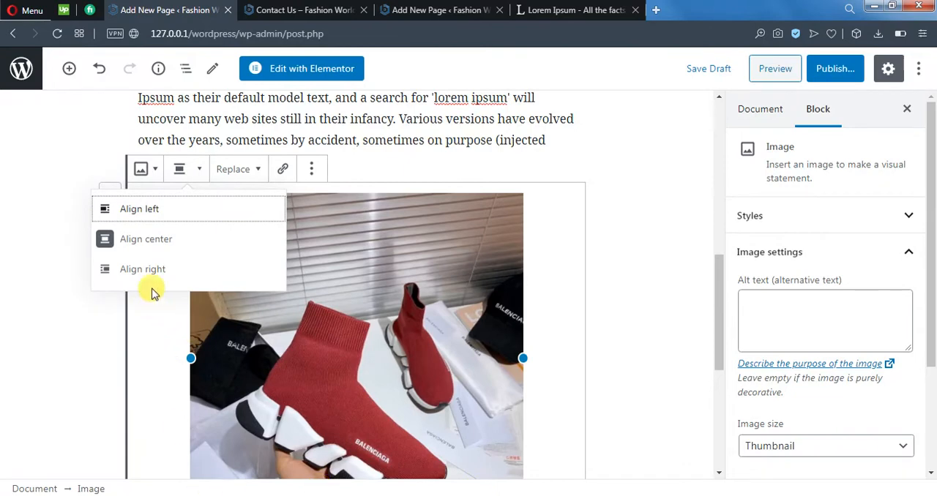
left_click(257, 170)
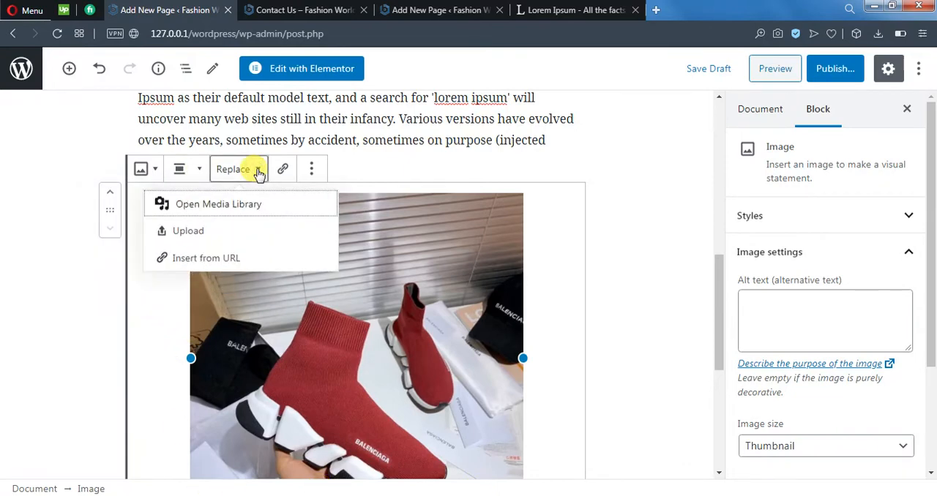
left_click(259, 203)
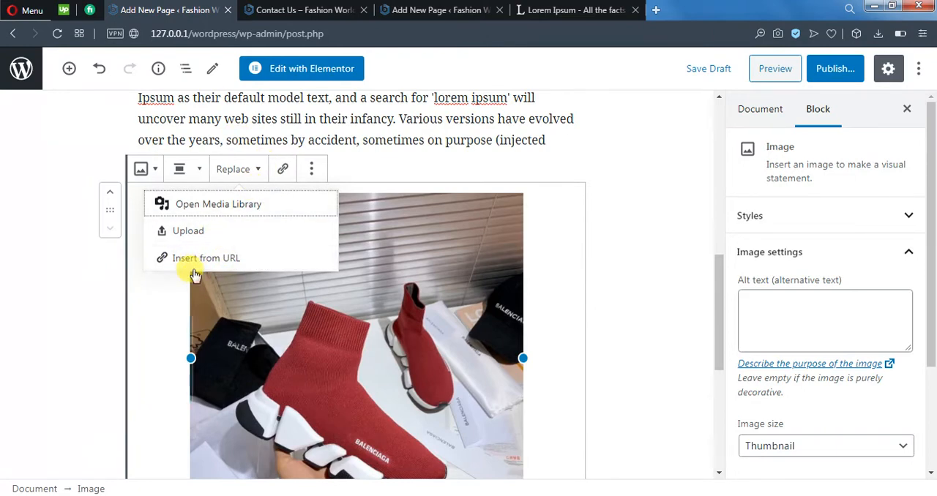
left_click(284, 171)
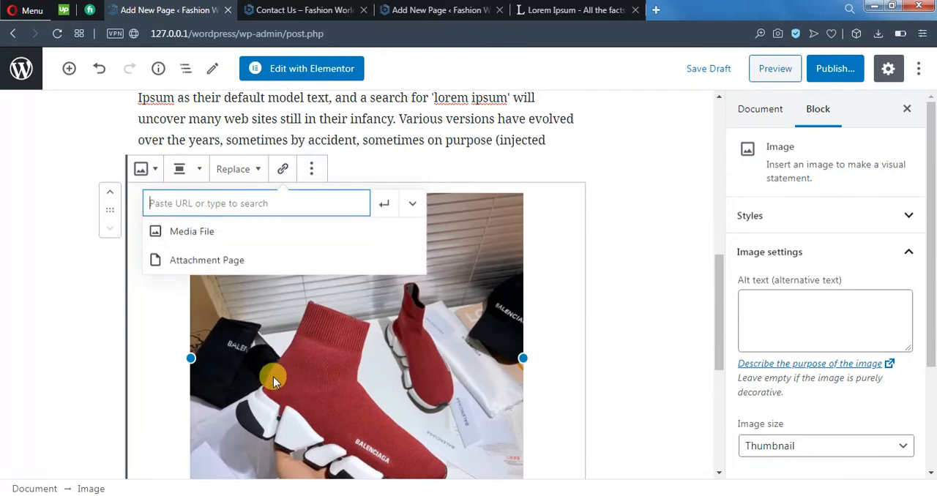
type("https:/")
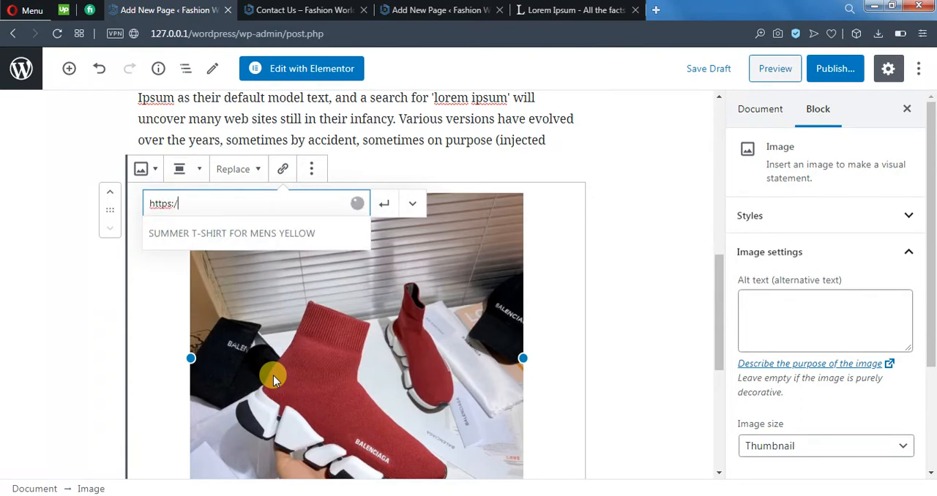
type("/google.com")
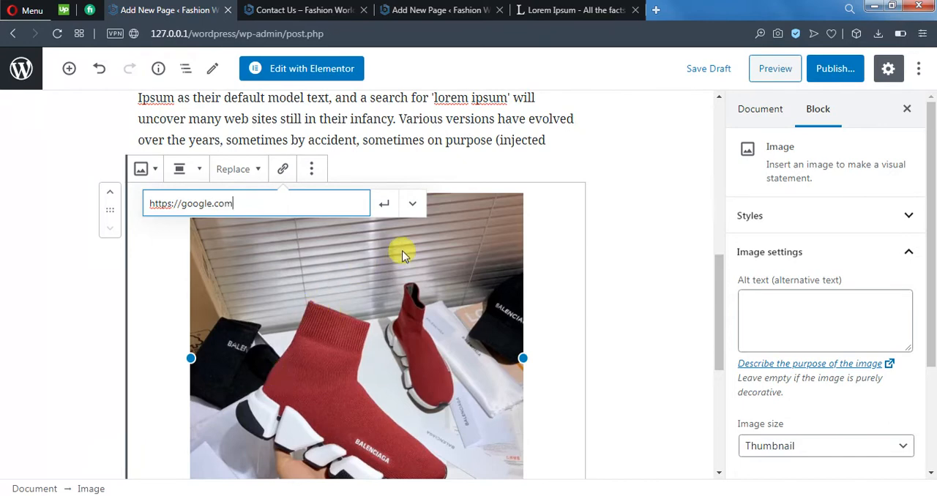
left_click(384, 207)
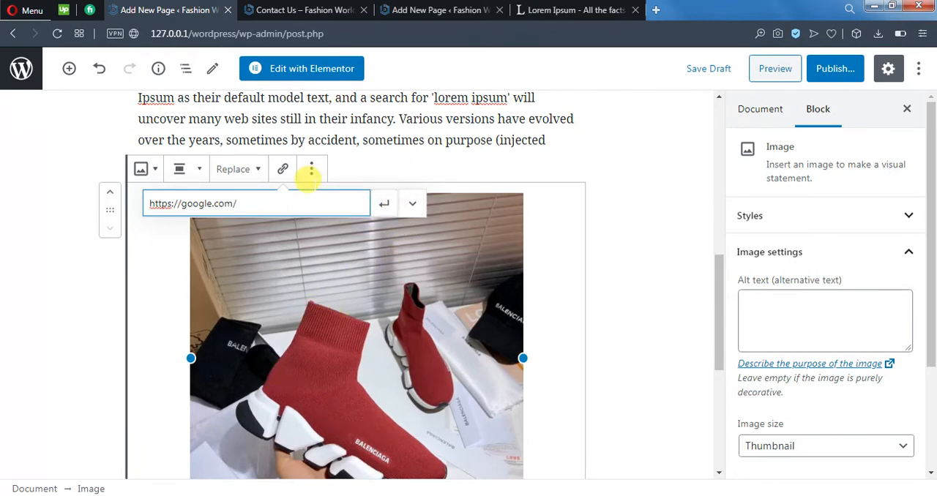
left_click(385, 204)
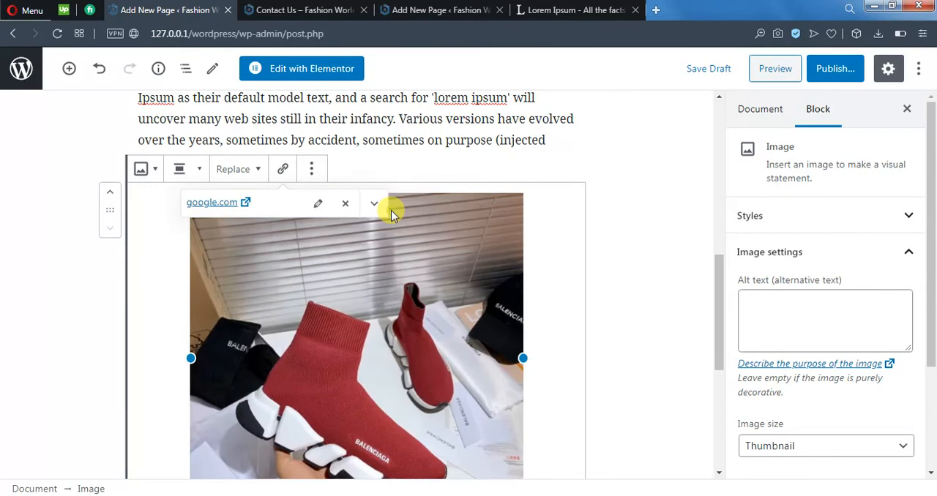
left_click(632, 308)
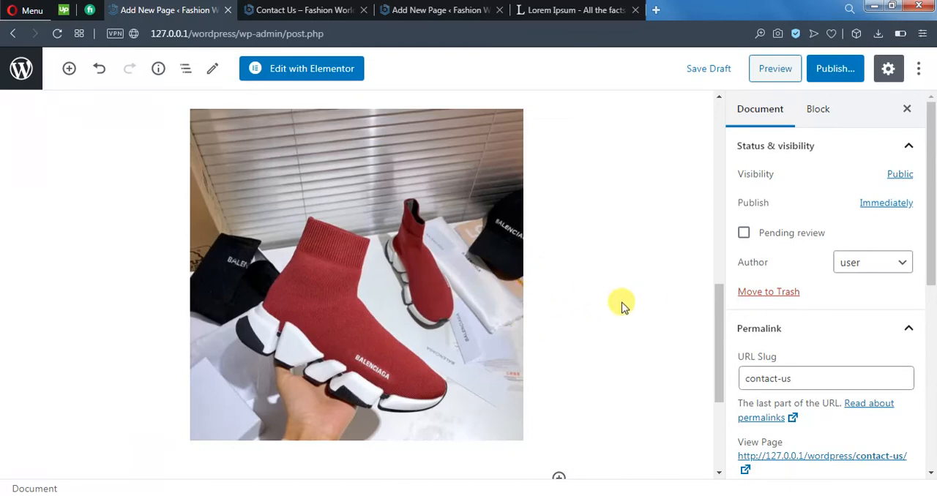
Step: Add a Buttons block below the sneaker image and label its first button "click for more"
scroll(644, 342, "down", 3)
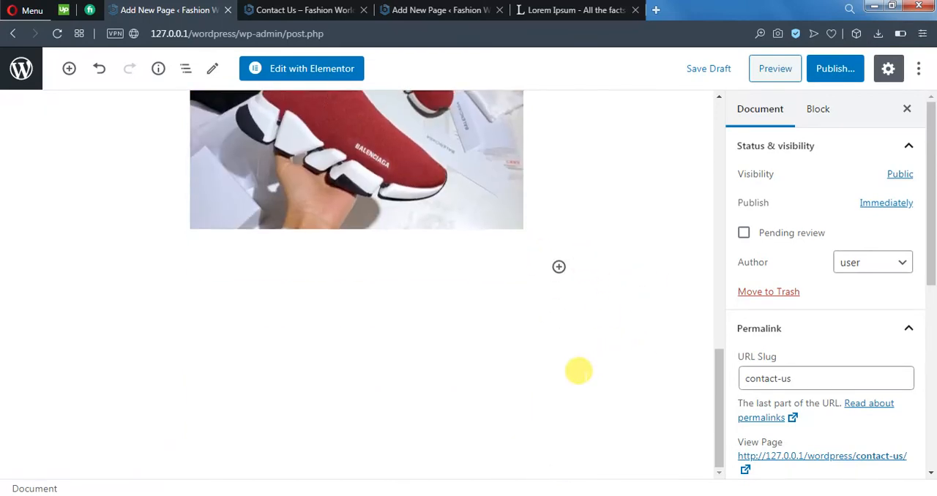
scroll(303, 278, "up", 4)
scroll(366, 389, "down", 4)
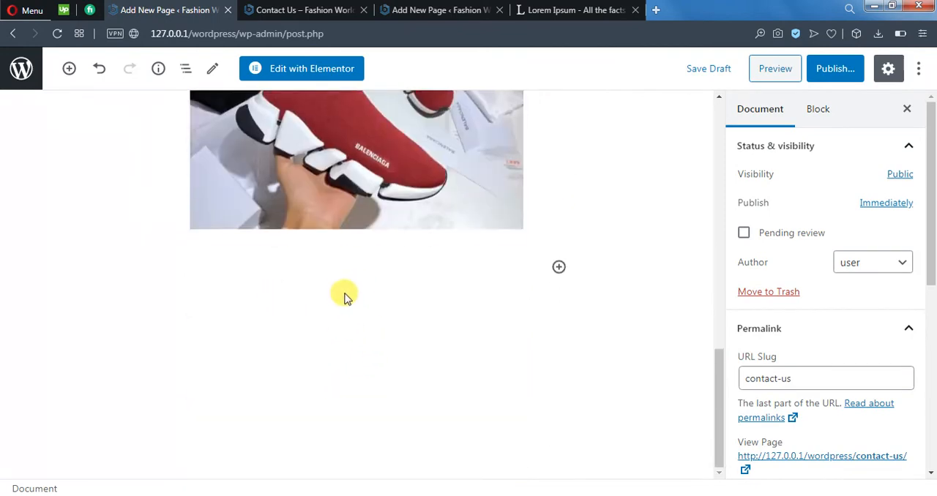
left_click(561, 269)
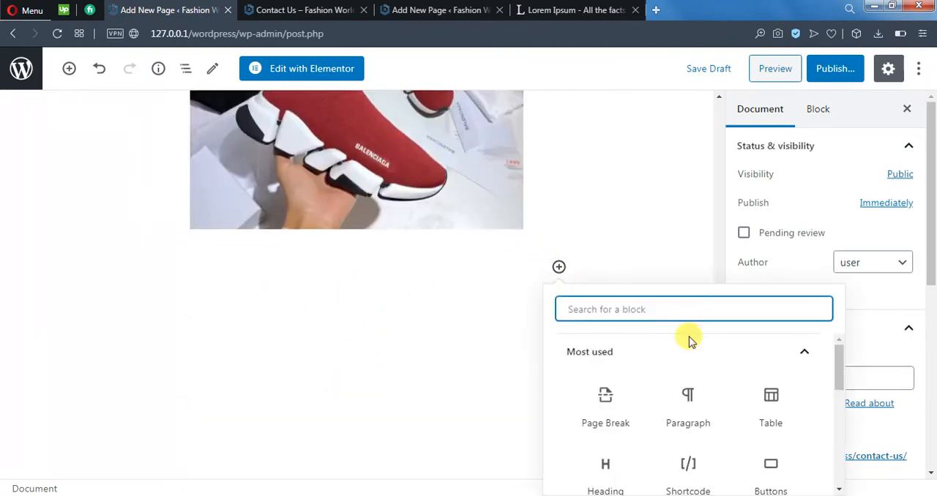
scroll(776, 414, "down", 1)
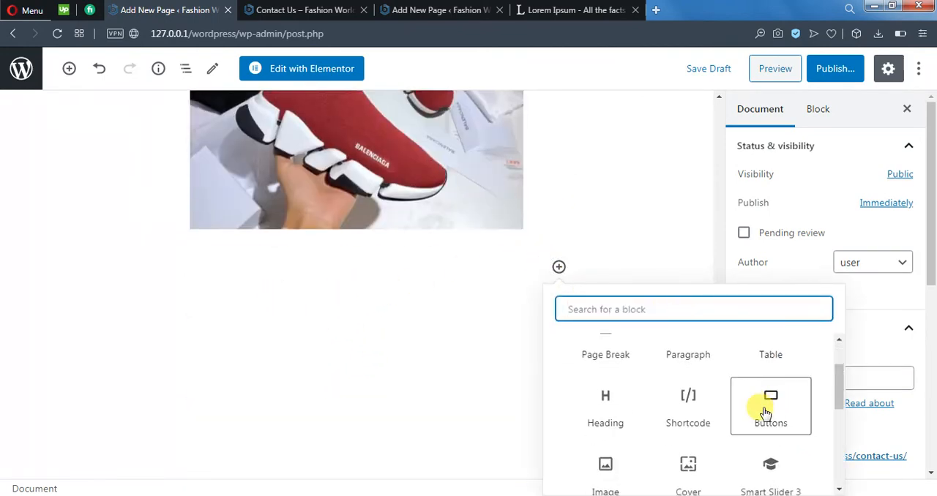
left_click(766, 414)
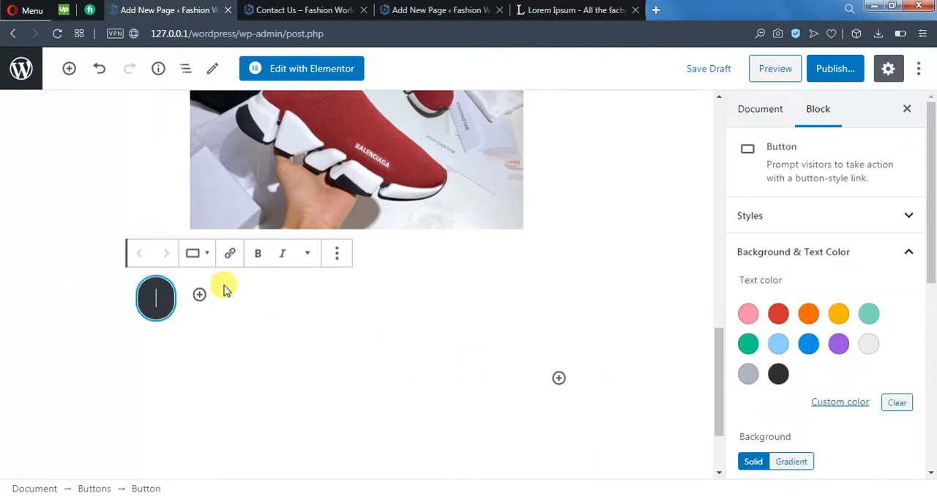
type("cl")
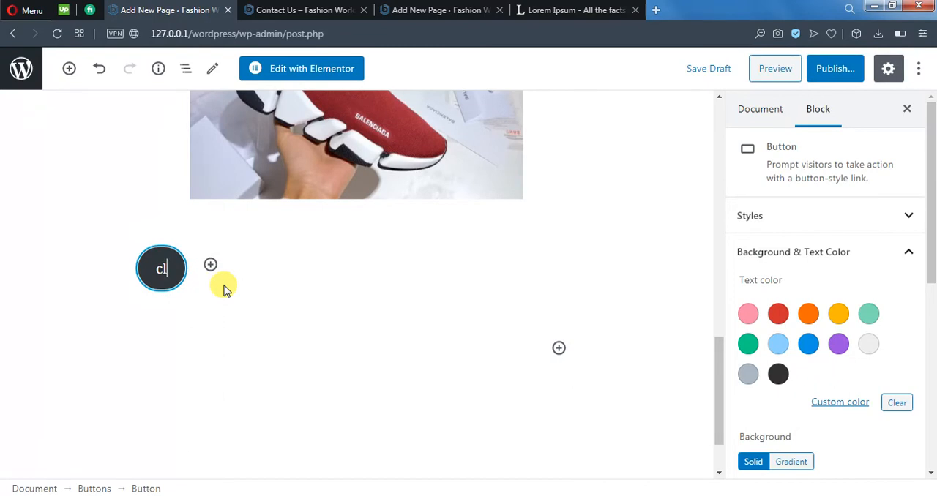
type("ick for more")
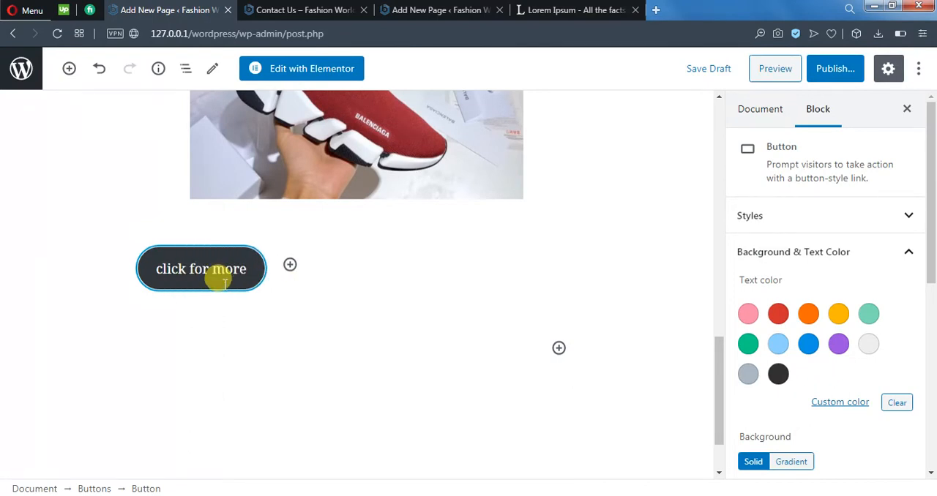
left_click(268, 363)
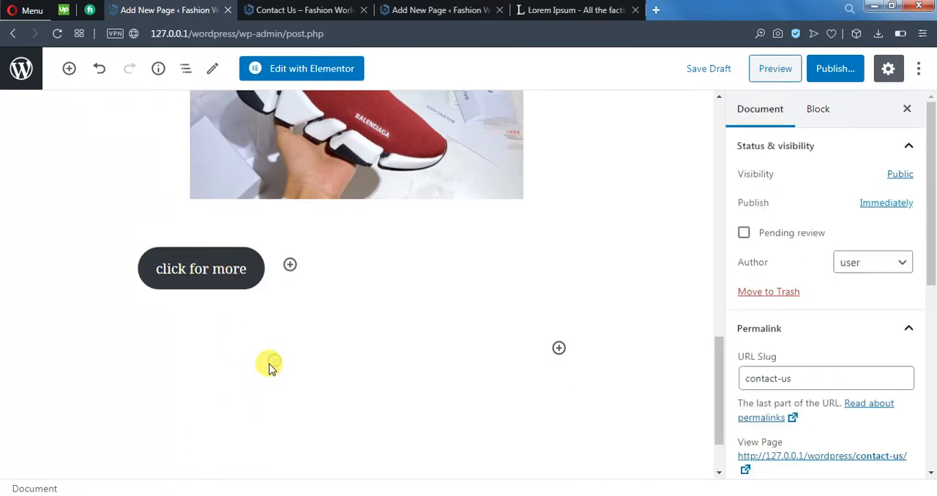
Step: Add a second button beside "click for more" and label it "move to home"
left_click(290, 265)
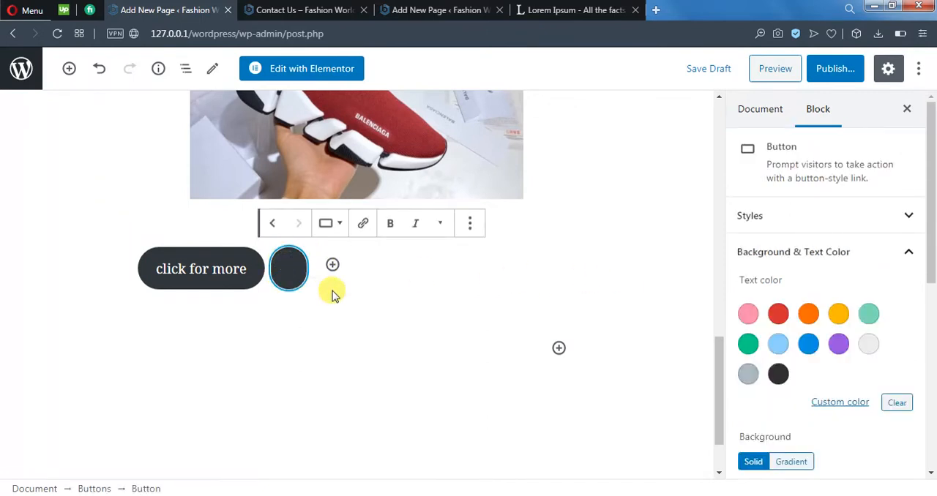
type("moce")
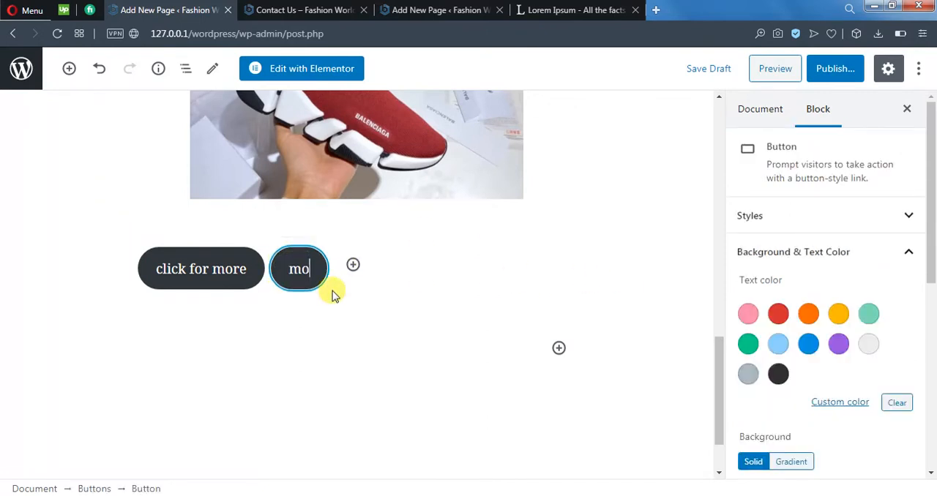
key("BackSpace")
key("BackSpace")
type("ve to home")
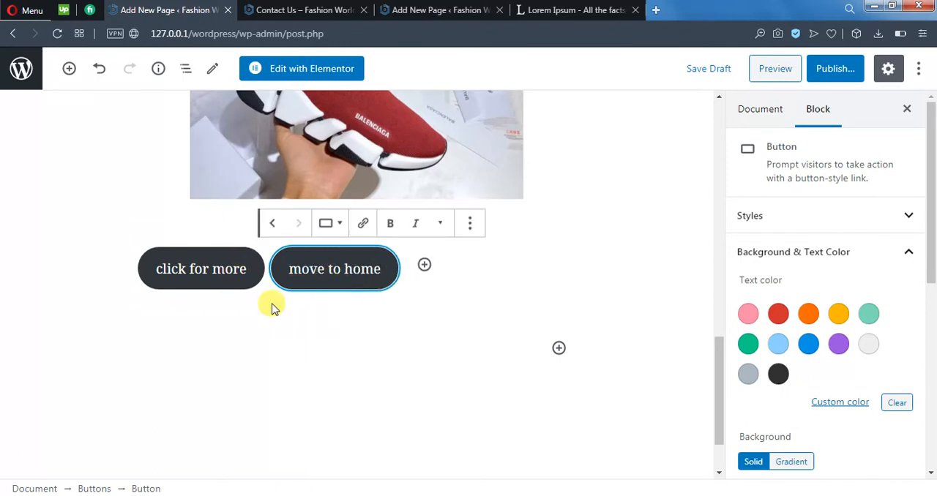
Step: Change the "click for more" button's block style to Outline
left_click(306, 331)
left_click(217, 274)
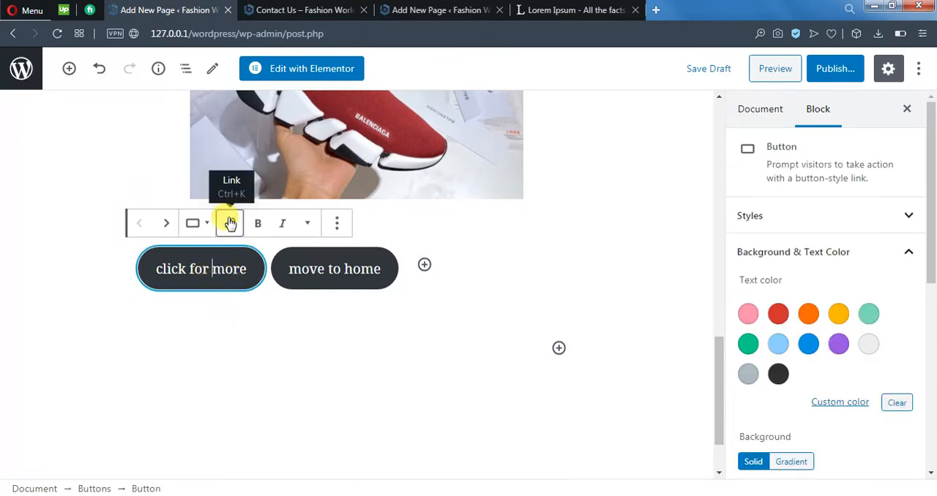
left_click(198, 224)
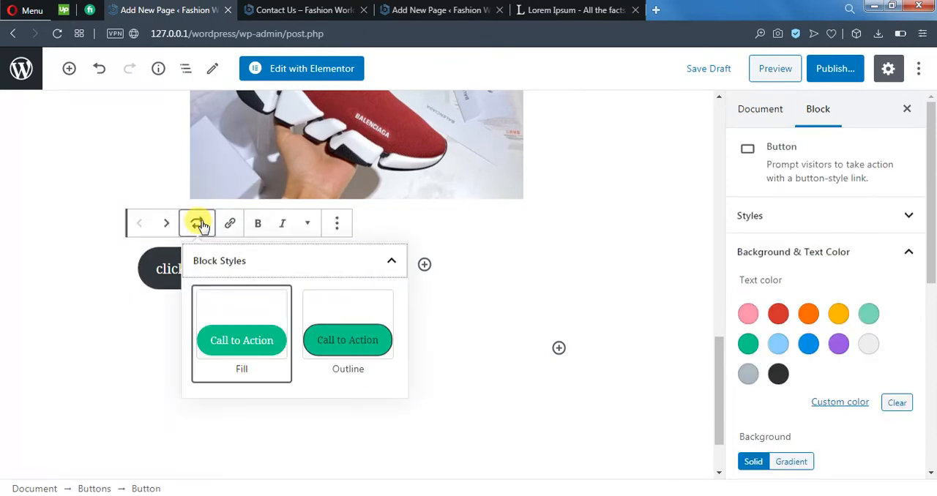
left_click(347, 341)
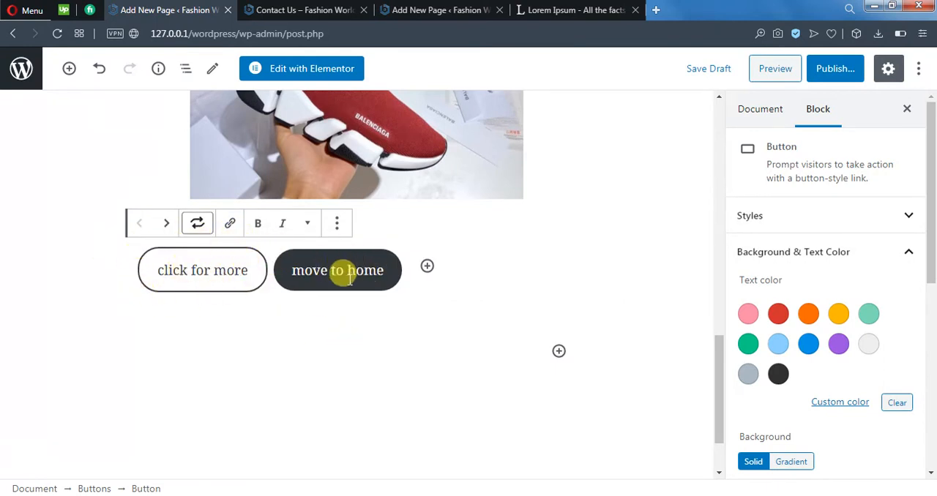
Step: Link the "click for more" button to the SUMMER T-SHIRT FOR MENS YELLOW product, opening in a new tab, and deselect it
left_click(230, 224)
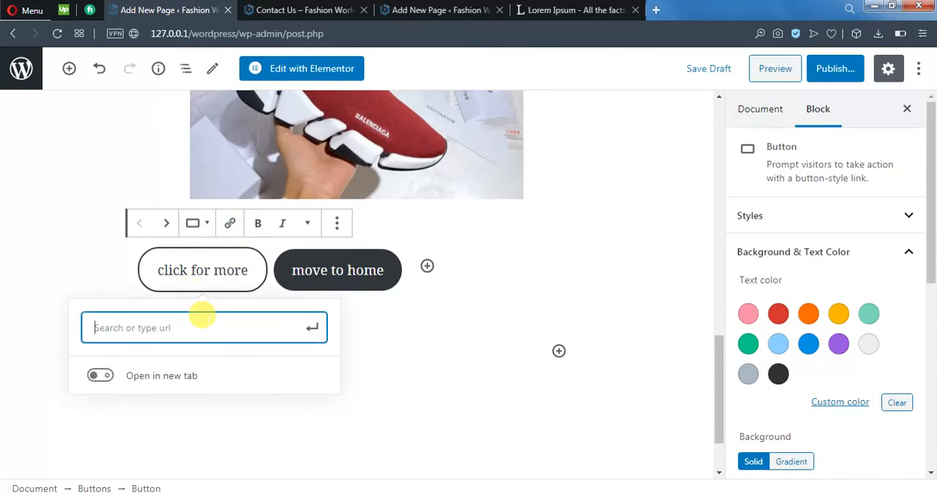
left_click(101, 375)
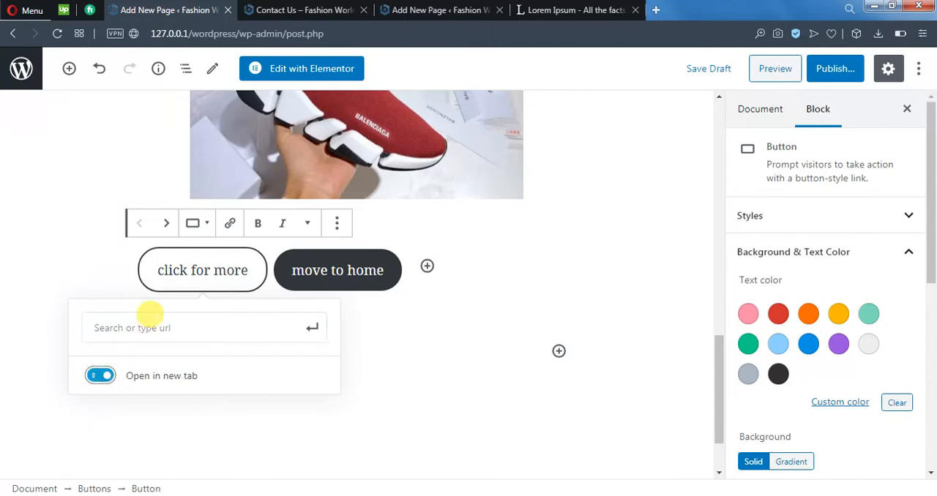
left_click(146, 327)
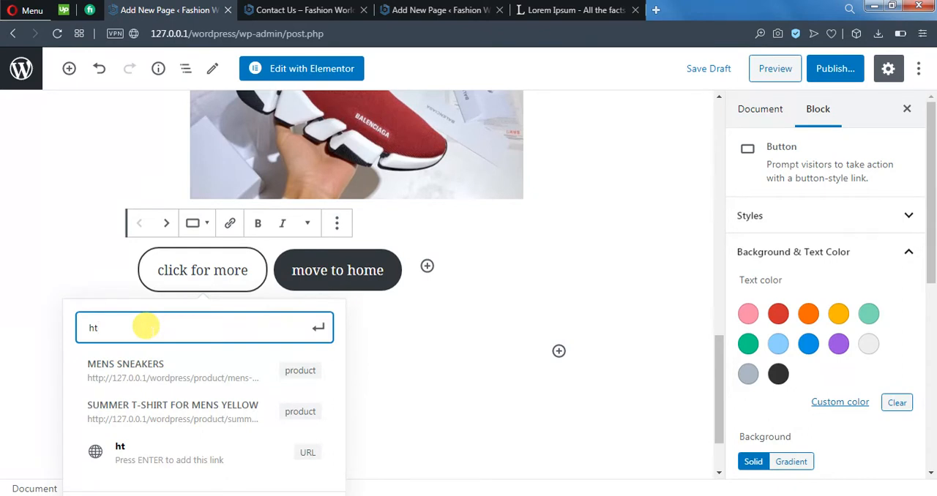
type("https")
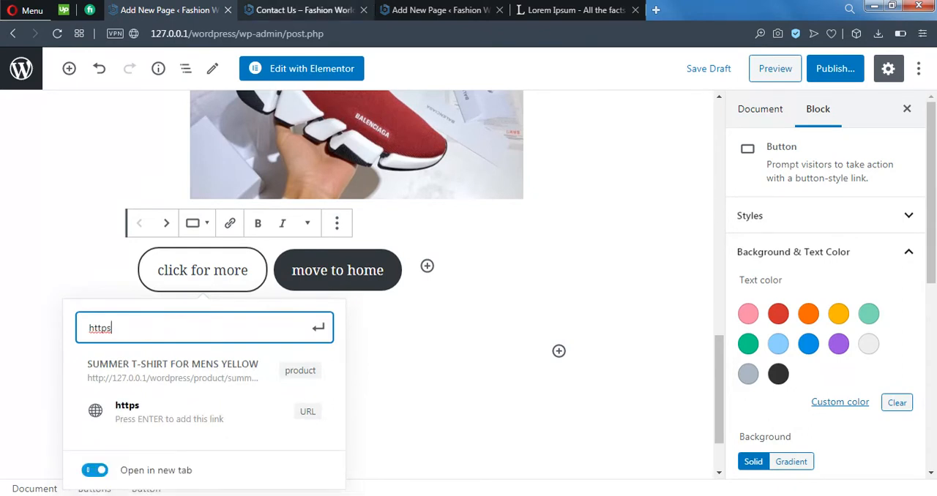
left_click(220, 369)
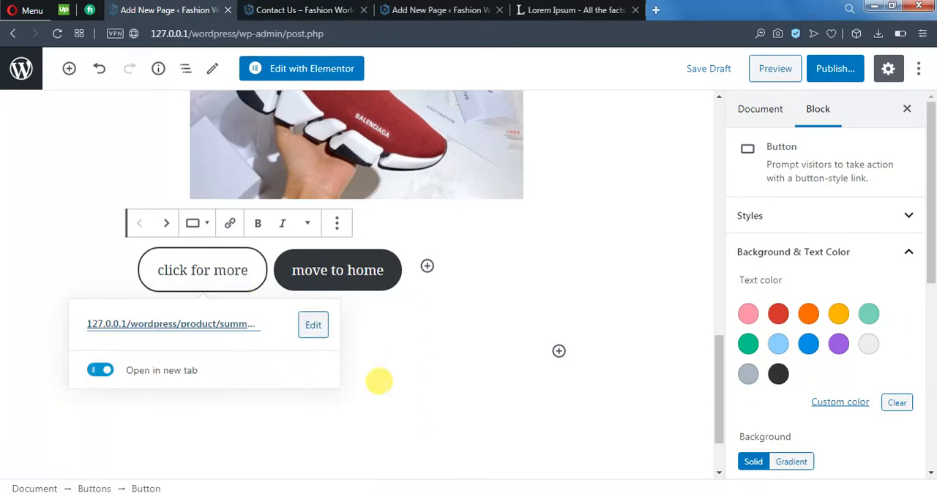
left_click(414, 369)
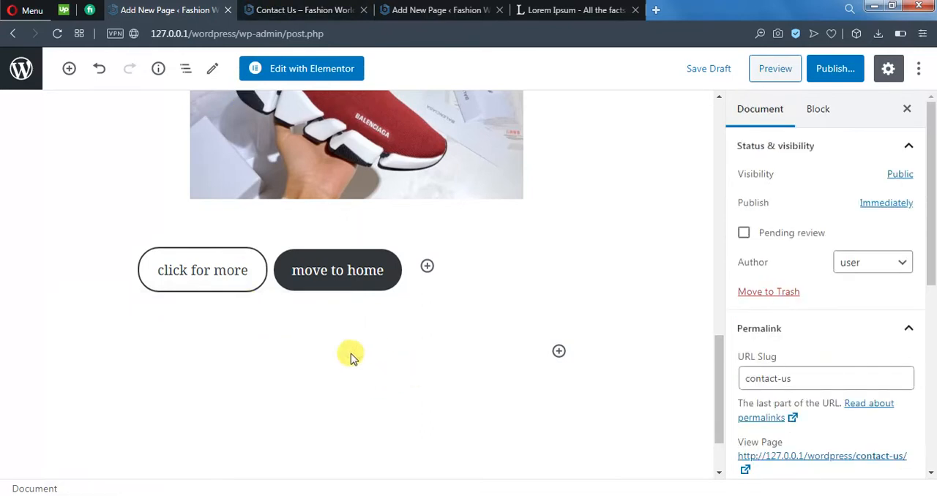
left_click(338, 278)
left_click(366, 225)
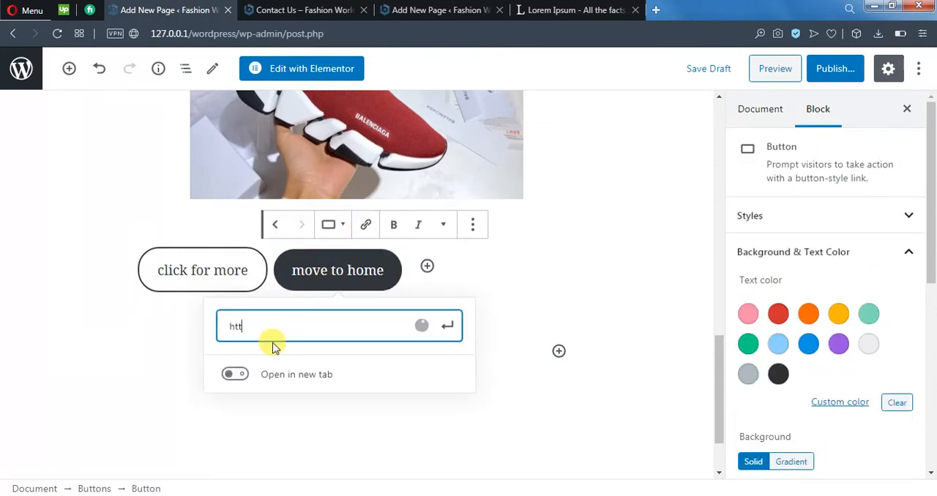
type("https://google.com/")
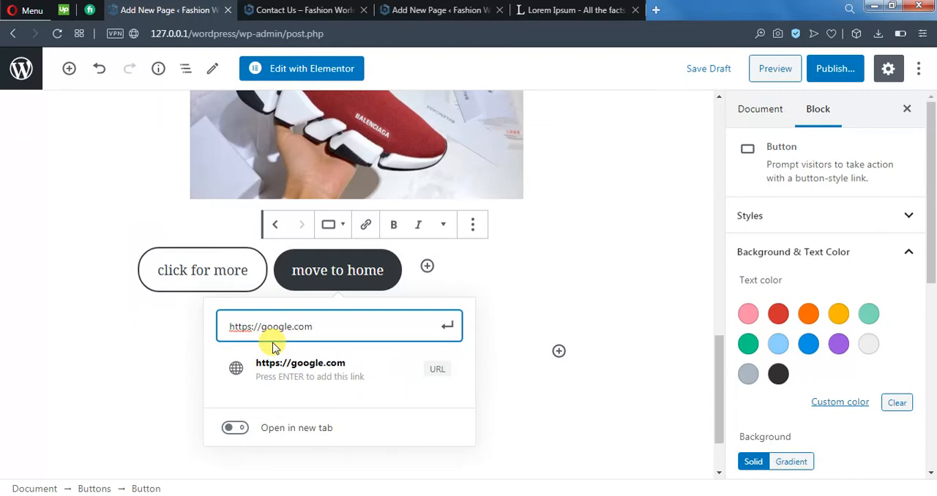
left_click(450, 326)
left_click(302, 423)
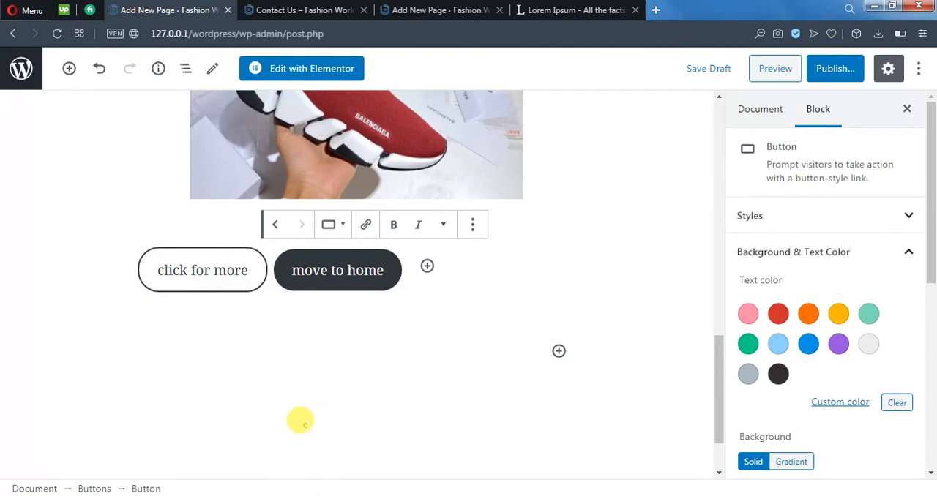
Step: Review the formatting controls and additional block options offered for the two buttons
left_click(349, 269)
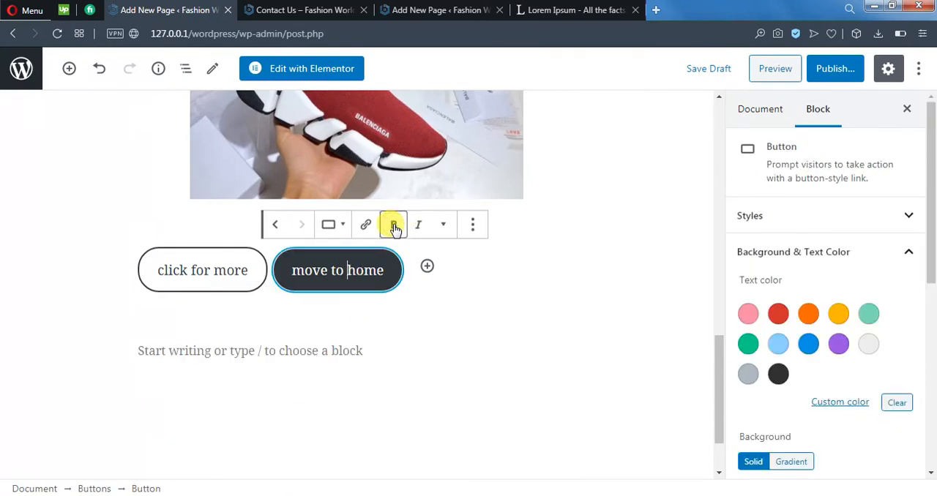
left_click(423, 337)
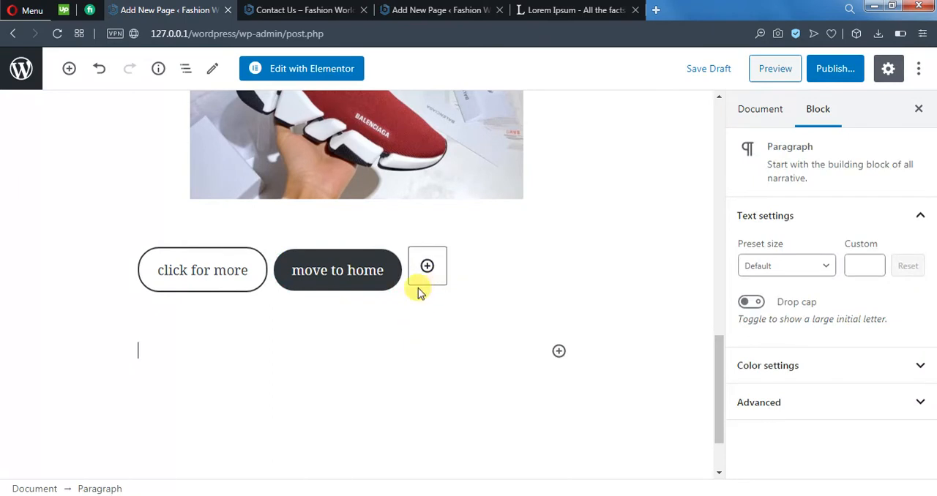
left_click(469, 380)
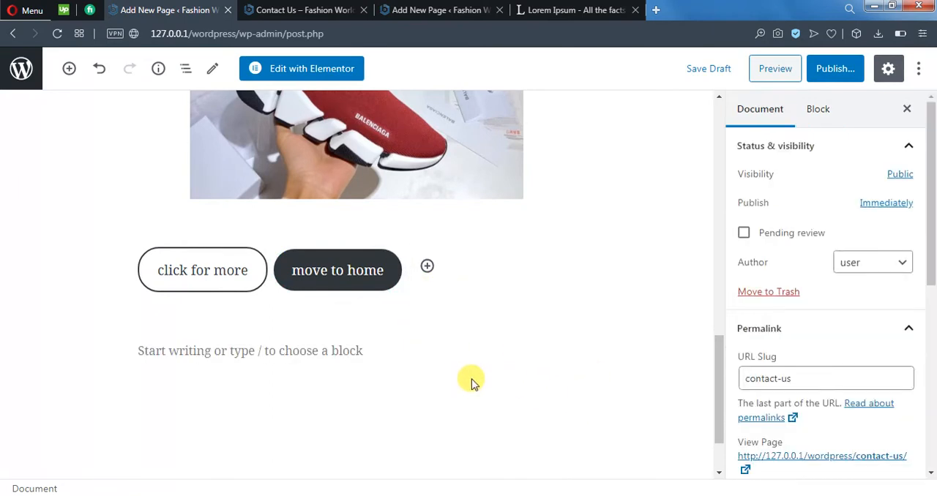
left_click(312, 262)
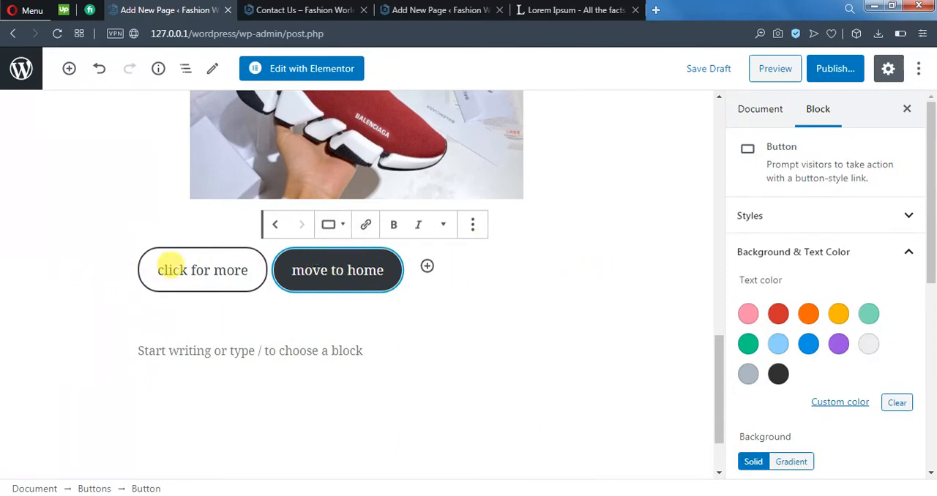
left_click(174, 270)
left_click(339, 224)
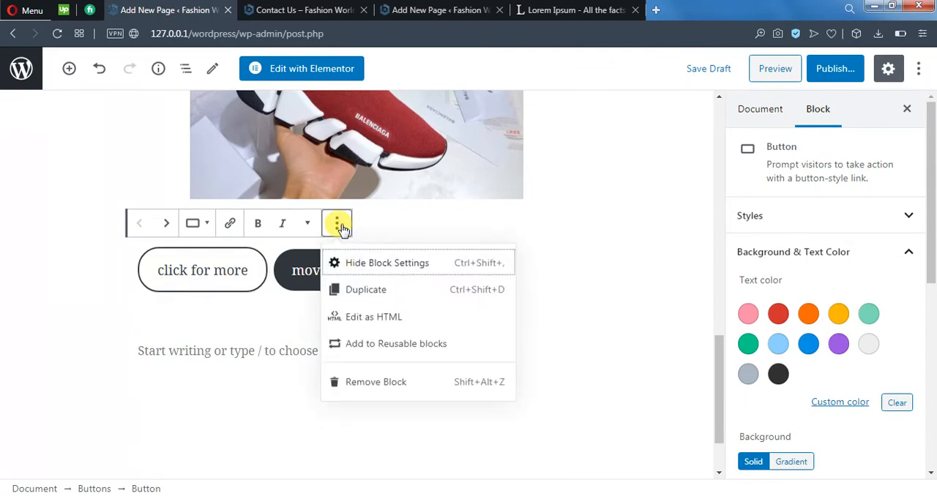
left_click(339, 225)
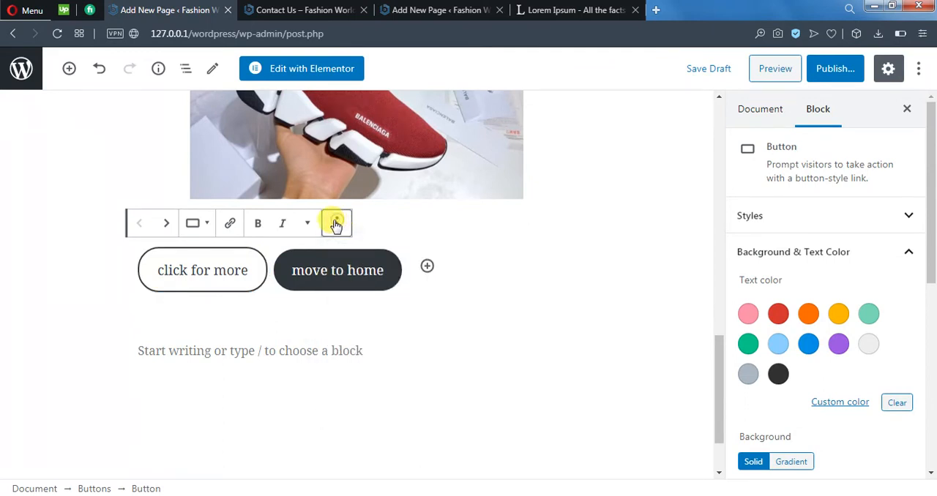
left_click(442, 367)
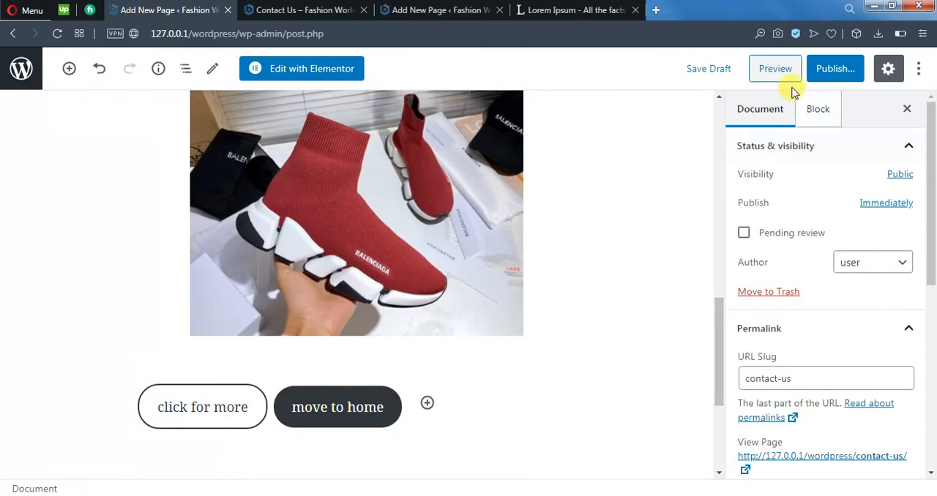
Step: Preview the Contact Us page and examine its title and the level 2 heading
left_click(777, 72)
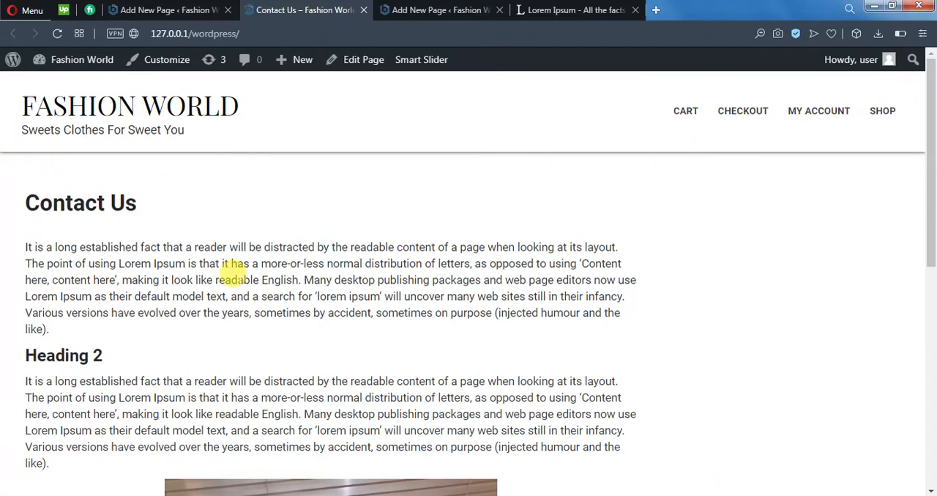
mouse_move(21, 199)
left_mouse_down()
mouse_move(146, 197)
mouse_move(139, 224)
mouse_move(17, 188)
left_mouse_up()
left_click(139, 206)
left_click(147, 224)
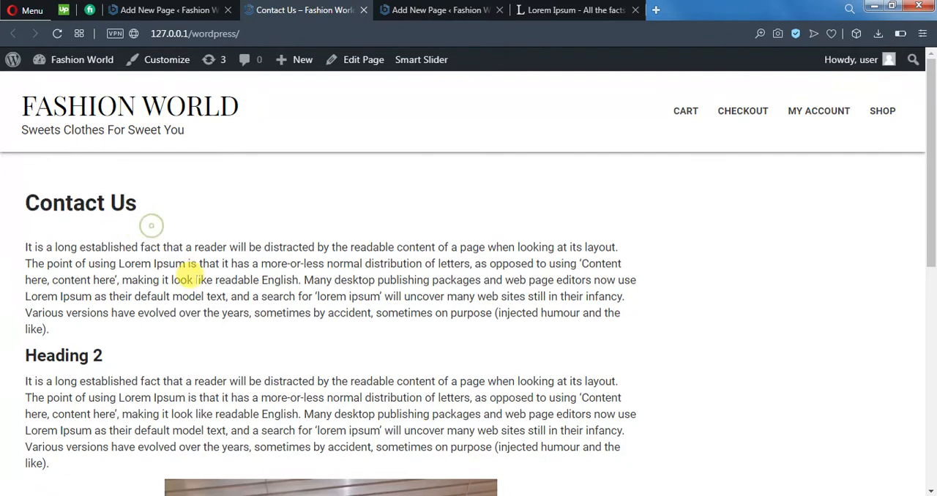
scroll(121, 270, "down", 1)
left_click_drag(115, 289, 8, 289)
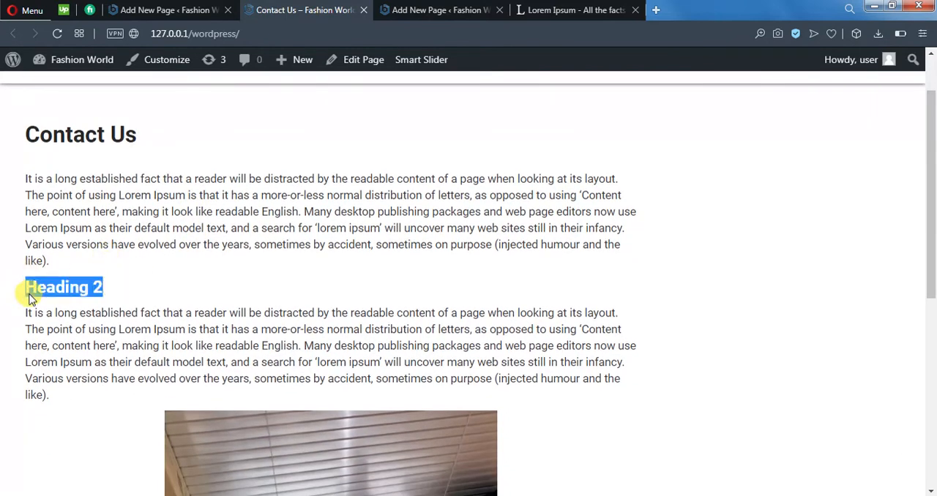
left_click(287, 369)
Step: Examine the placeholder paragraphs above and below the heading in the page preview
scroll(293, 257, "down", 2)
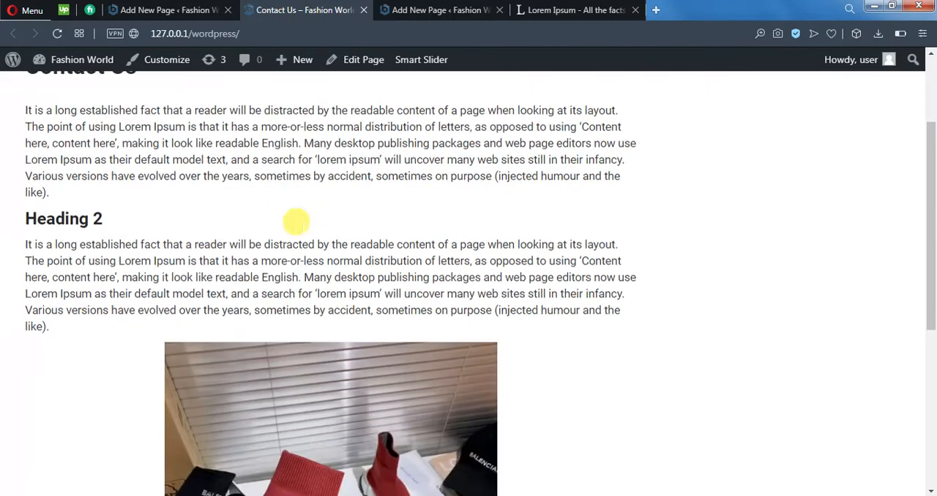
scroll(242, 225, "up", 3)
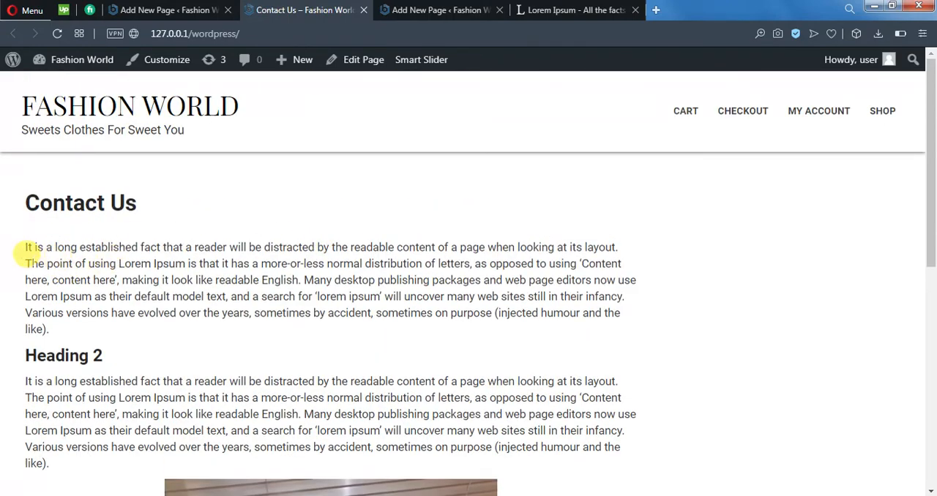
left_click_drag(26, 252, 65, 313)
left_click(145, 324)
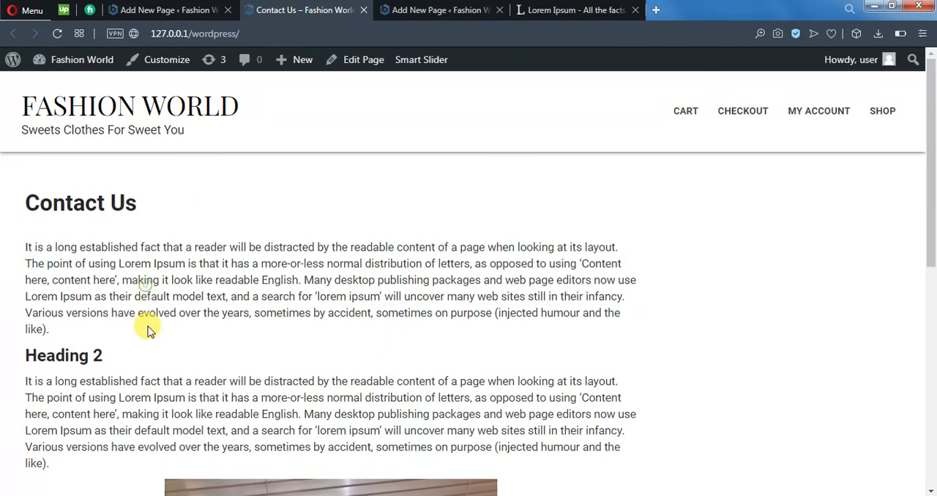
scroll(88, 315, "down", 2)
left_click_drag(68, 277, 26, 258)
left_click(69, 210)
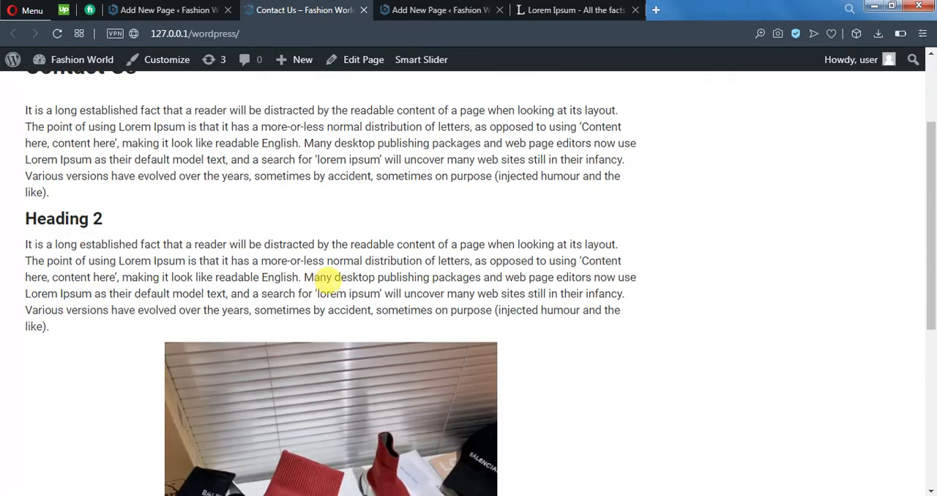
Step: Test the links of the sneaker image and the "move to home" button in the preview, returning to the page after each
scroll(330, 293, "down", 3)
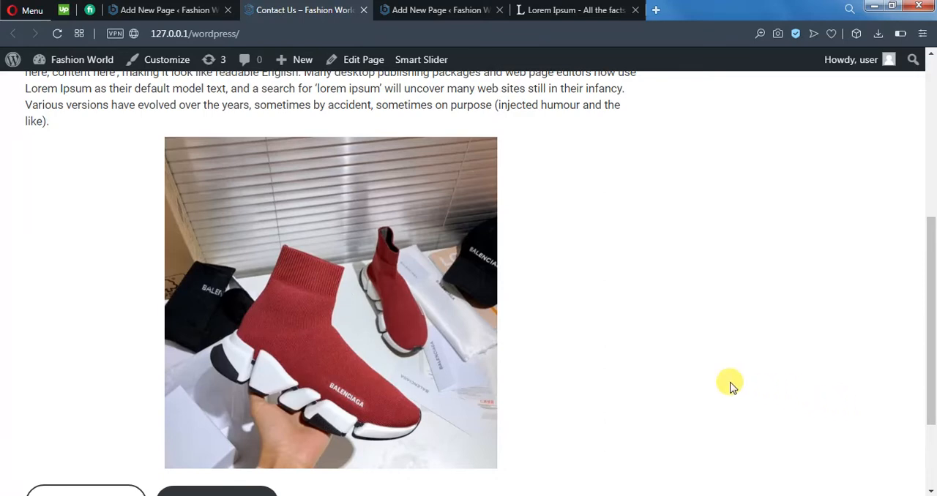
left_click(393, 275)
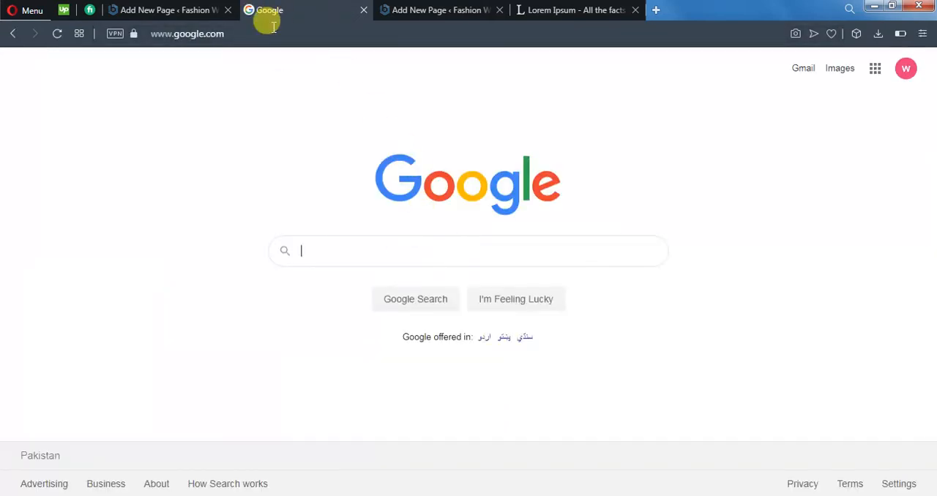
left_click(15, 34)
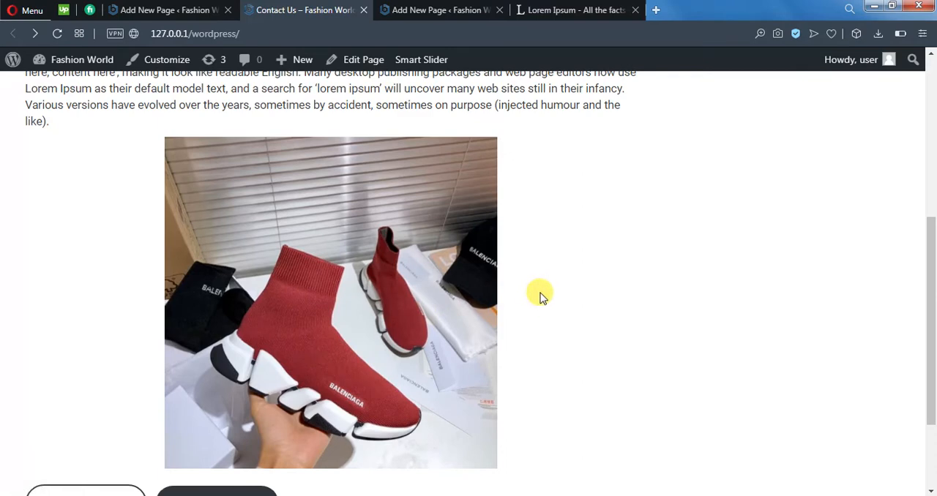
scroll(540, 296, "down", 2)
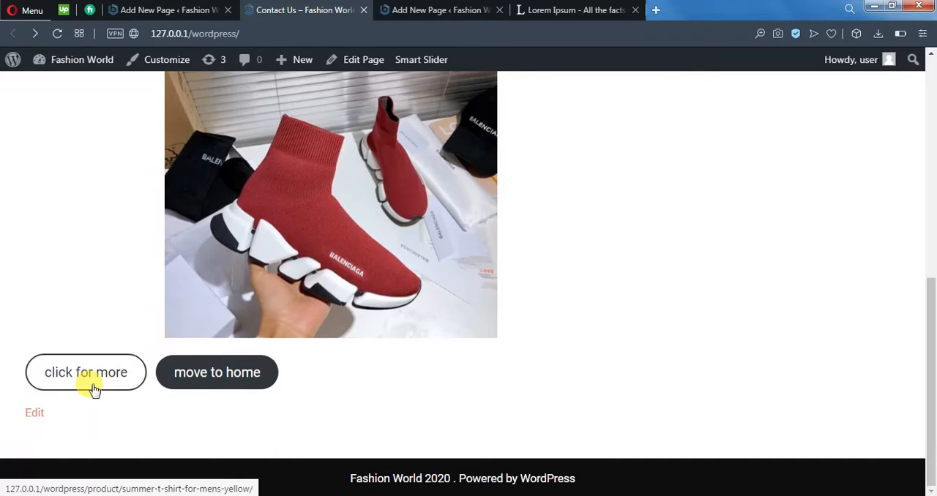
left_click(189, 375)
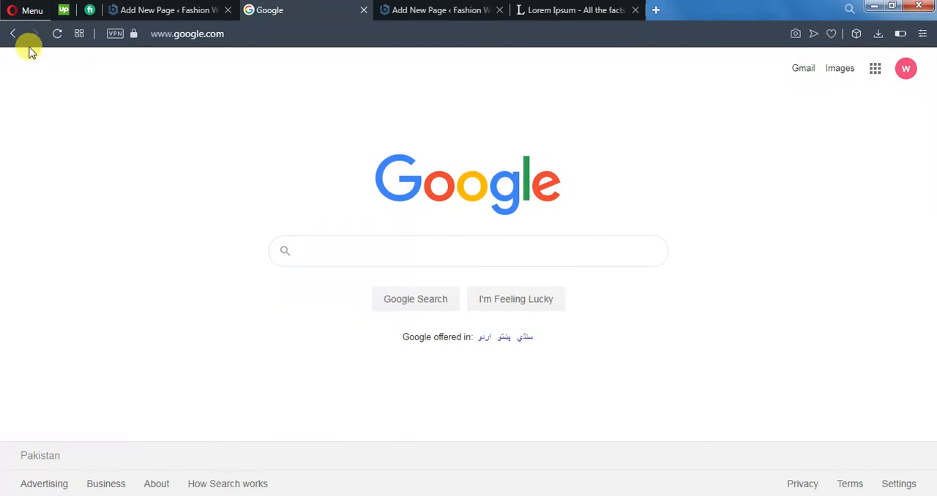
left_click(13, 34)
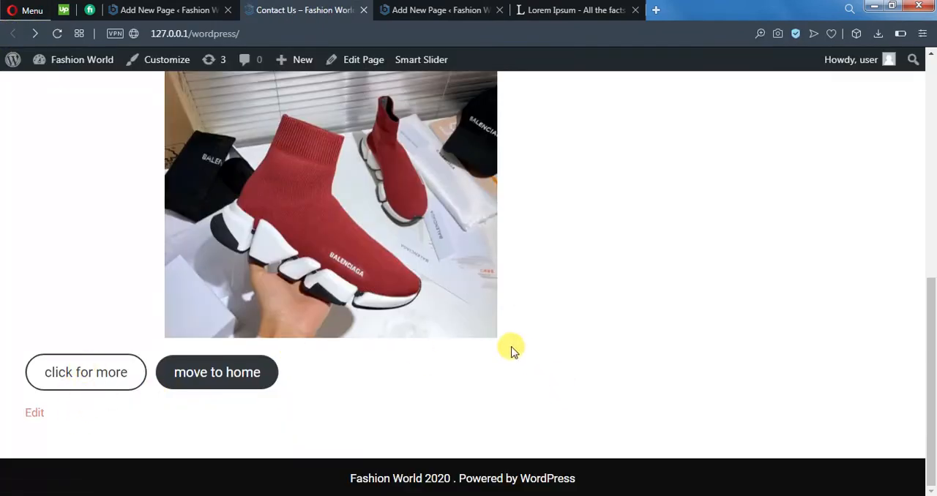
scroll(512, 352, "up", 6)
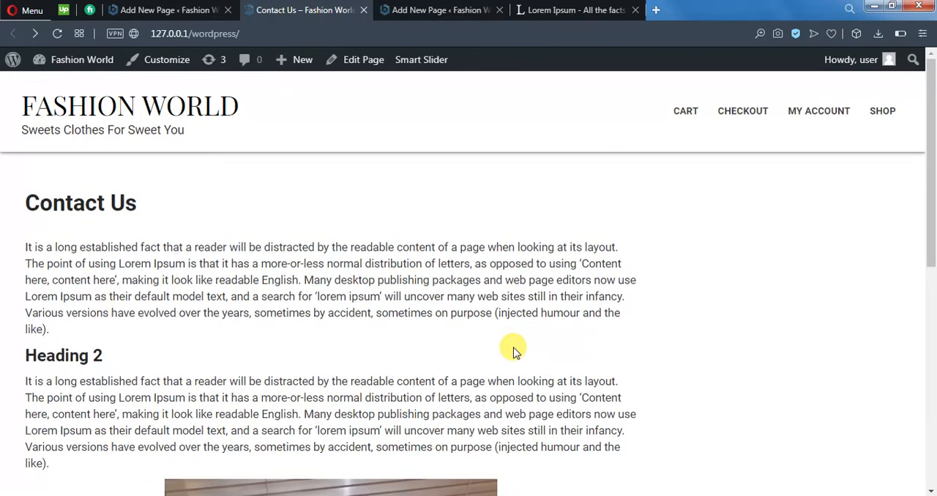
Step: Return to the page editor and review the document settings down to the permalink and its URL slug
left_click(162, 11)
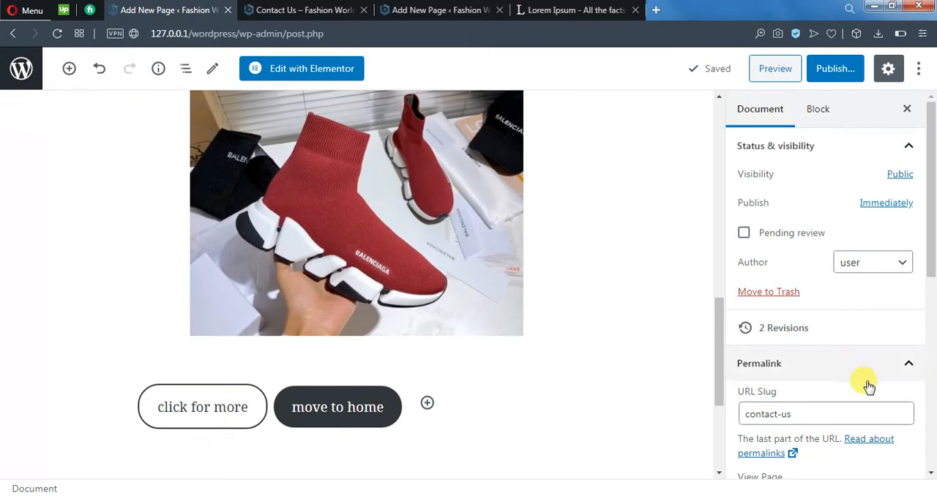
left_click_drag(927, 186, 914, 235)
left_click(913, 235)
left_click_drag(931, 205, 915, 241)
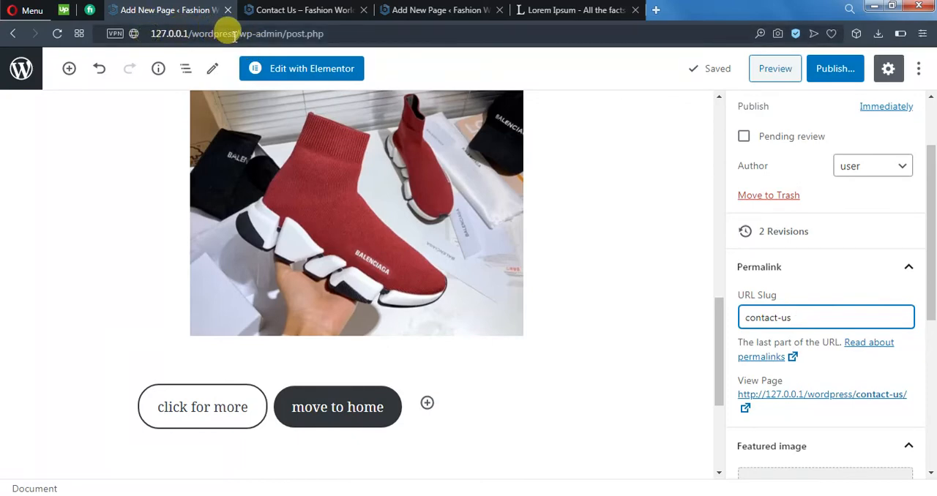
Step: Examine the base part of the page's address and the sneaker image's block settings, including image size, dimensions and advanced attributes
left_click_drag(252, 33, 156, 29)
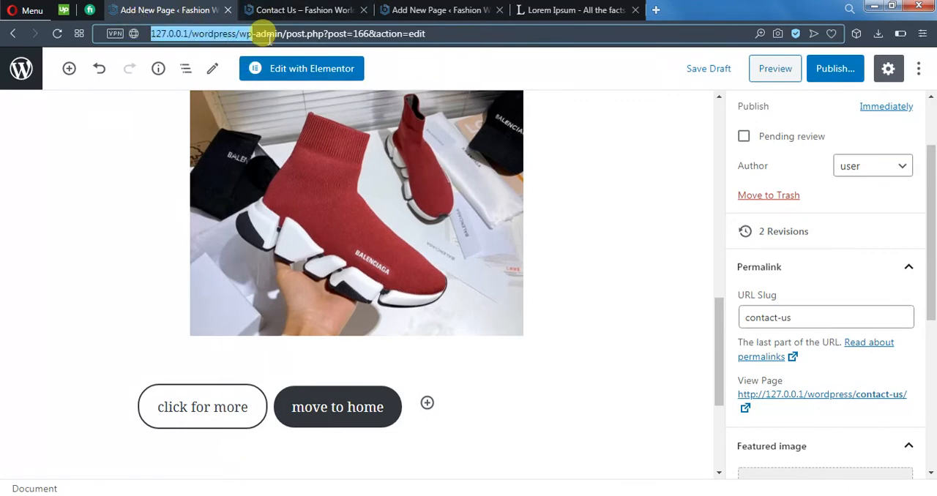
left_click(550, 284)
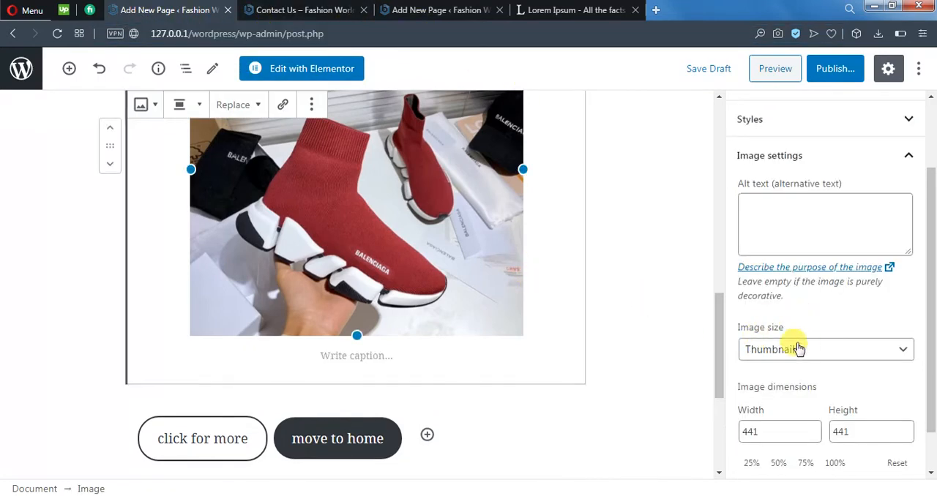
scroll(814, 258, "up", 3)
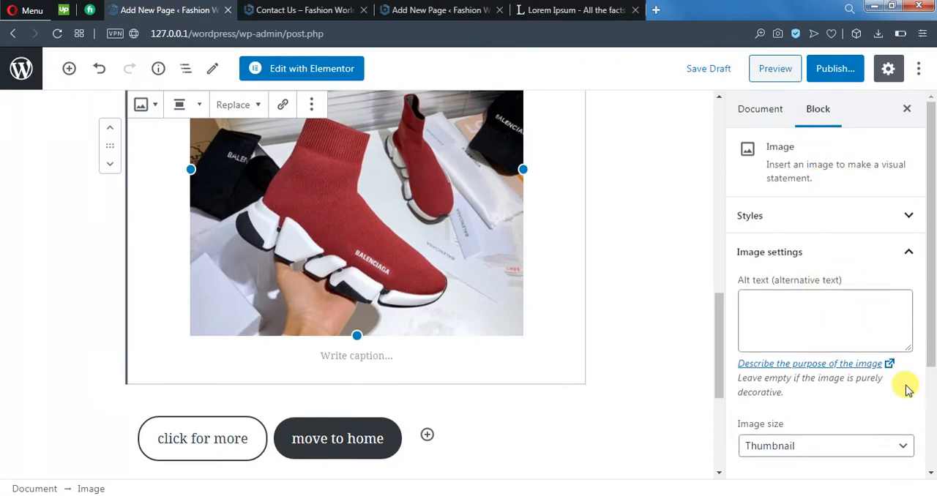
scroll(906, 390, "down", 2)
scroll(894, 378, "down", 1)
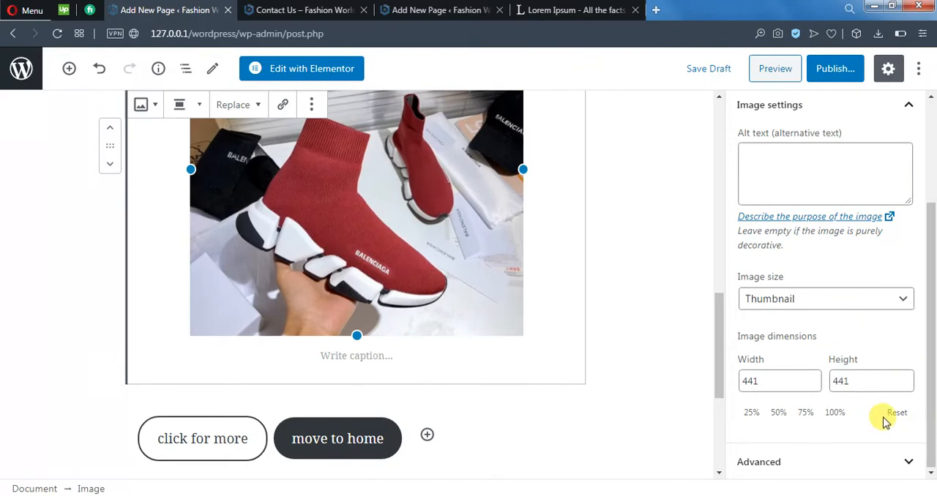
left_click(902, 462)
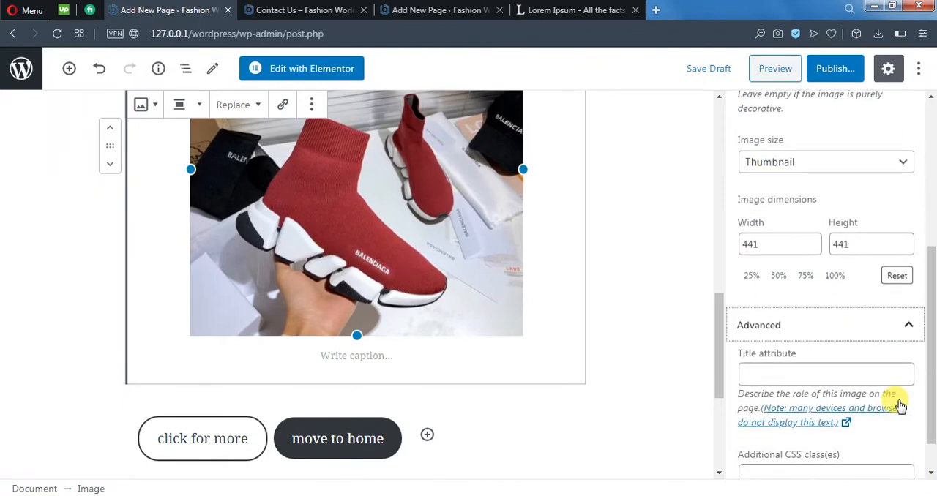
scroll(893, 399, "down", 1)
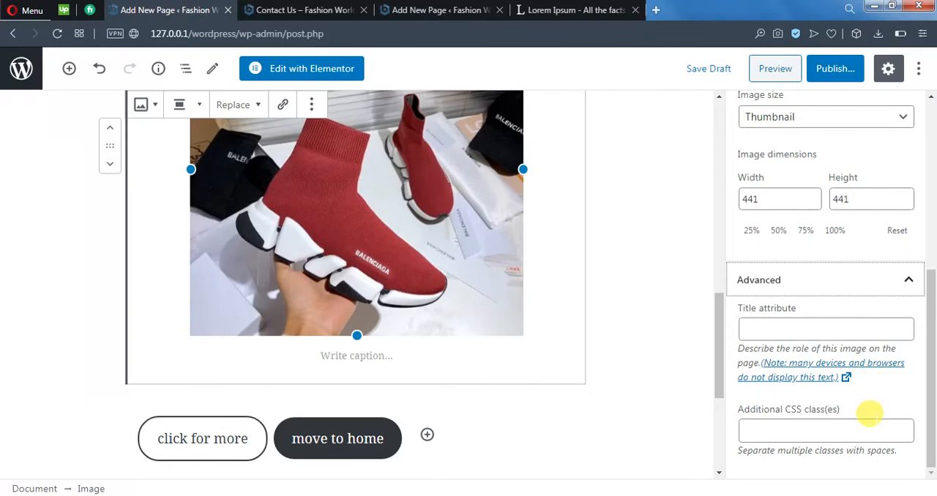
scroll(855, 358, "up", 5)
scroll(857, 367, "up", 3)
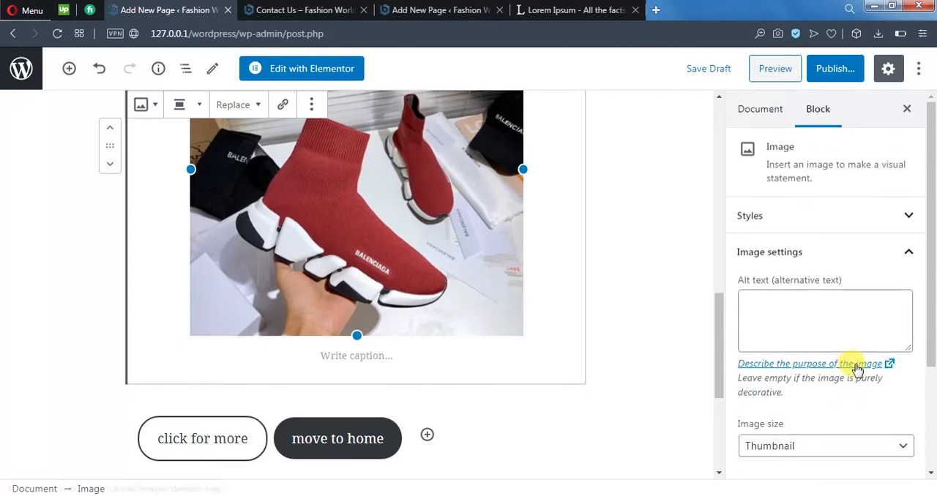
Step: Hide the block settings, look over the page content once more and publish the Contact Us page
left_click(906, 110)
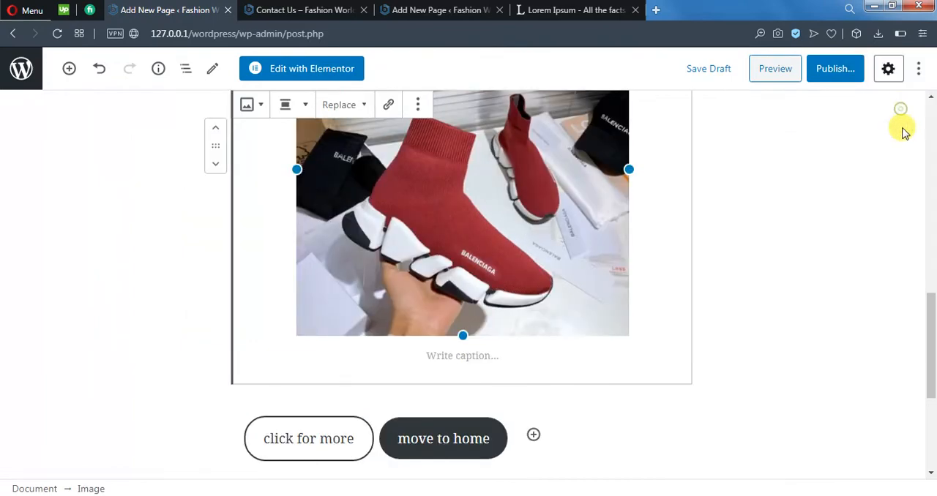
left_click(777, 375)
scroll(801, 387, "up", 10)
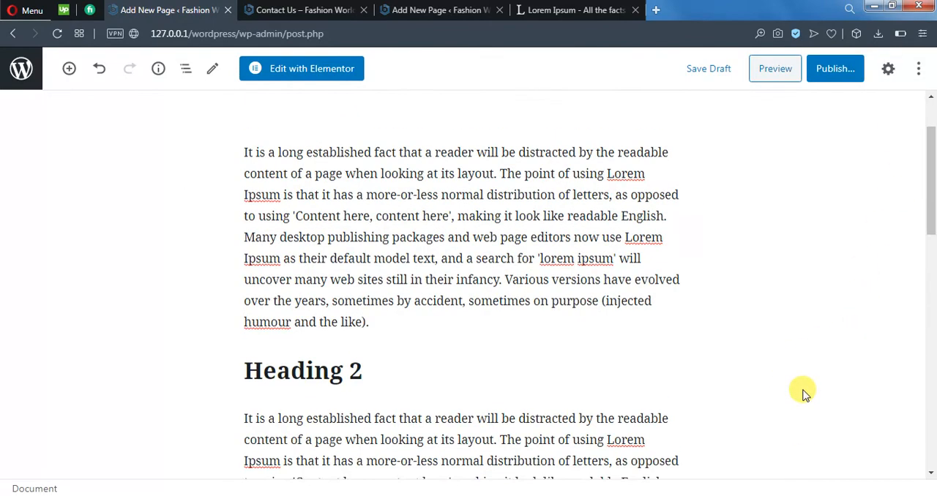
scroll(754, 307, "down", 10)
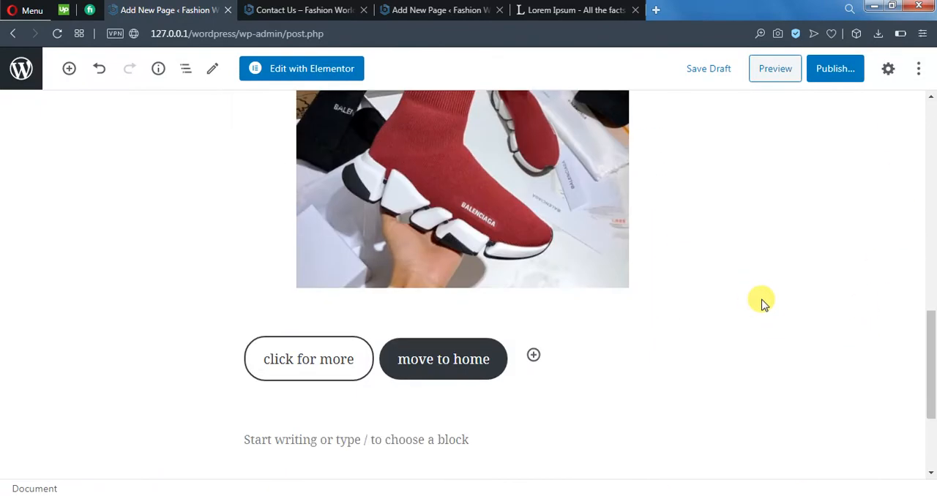
left_click(839, 68)
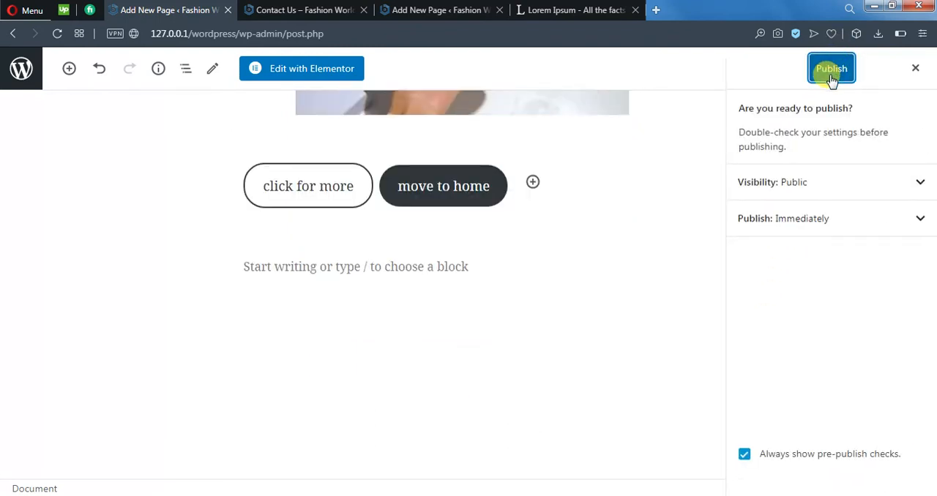
left_click(832, 70)
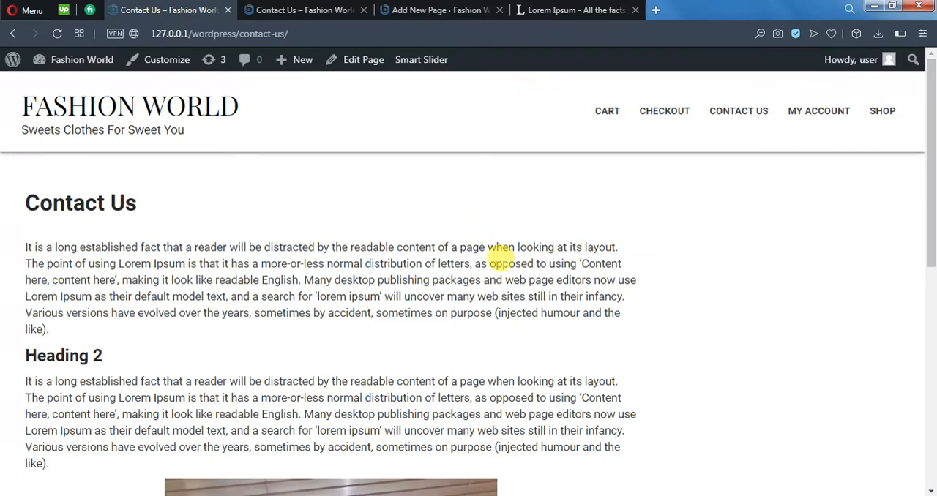
Step: View the published Contact Us page and test its image, "click for more" and "move to home" links, returning to the page after each
scroll(501, 255, "down", 5)
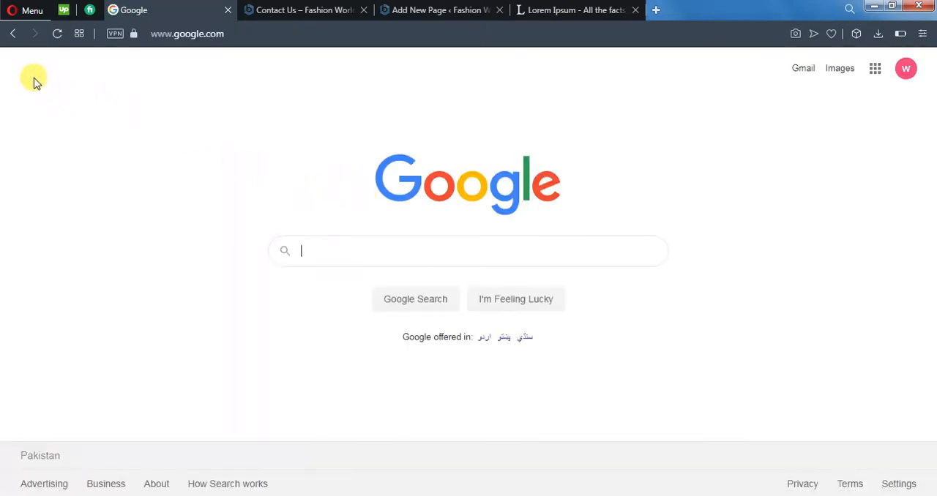
left_click(13, 33)
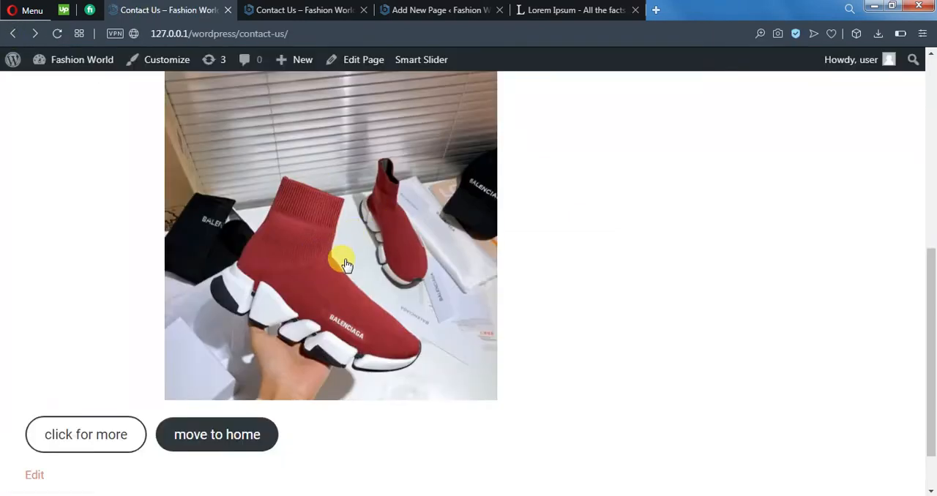
left_click(125, 434)
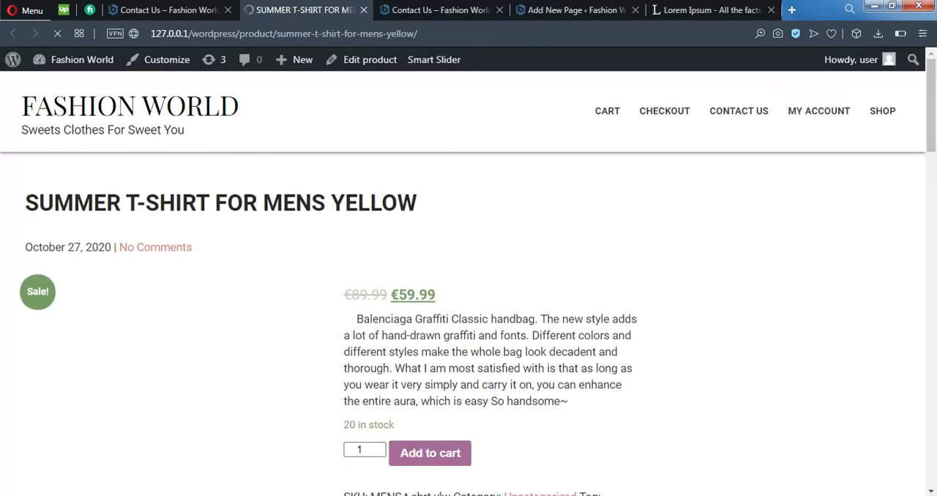
left_click(171, 6)
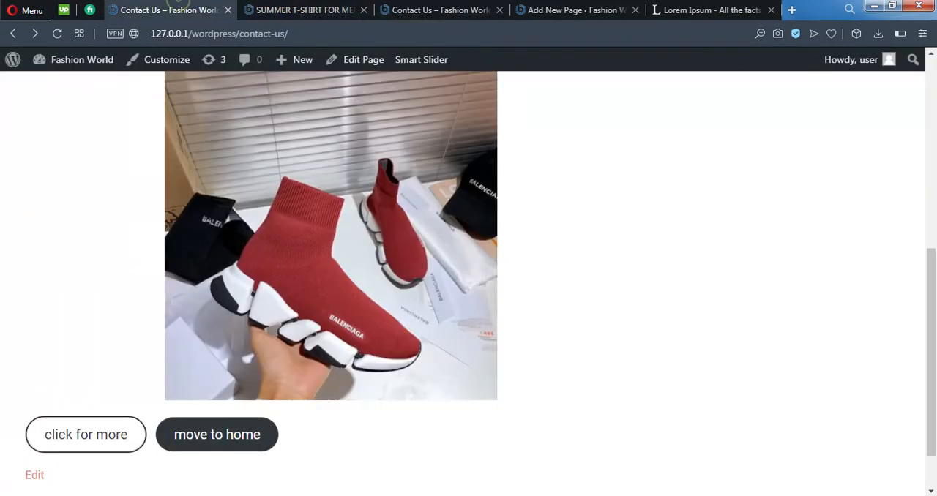
middle_click(313, 6)
left_click(236, 444)
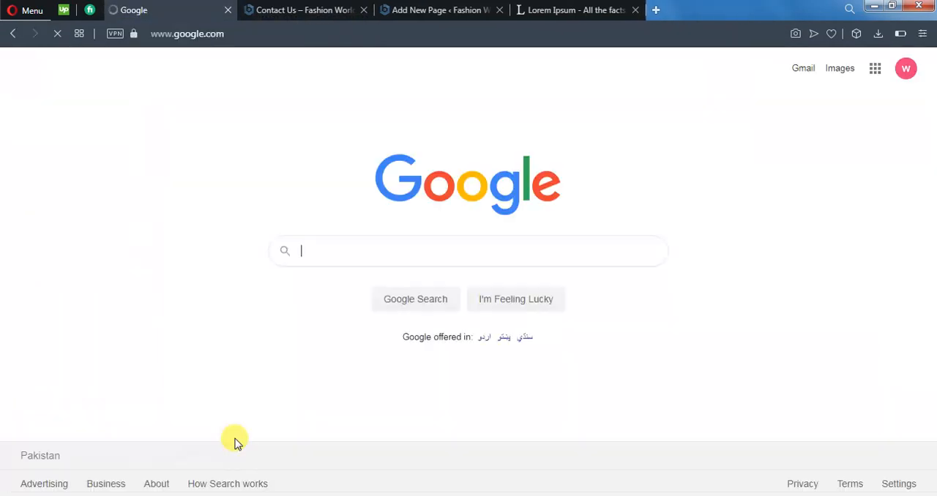
left_click(11, 34)
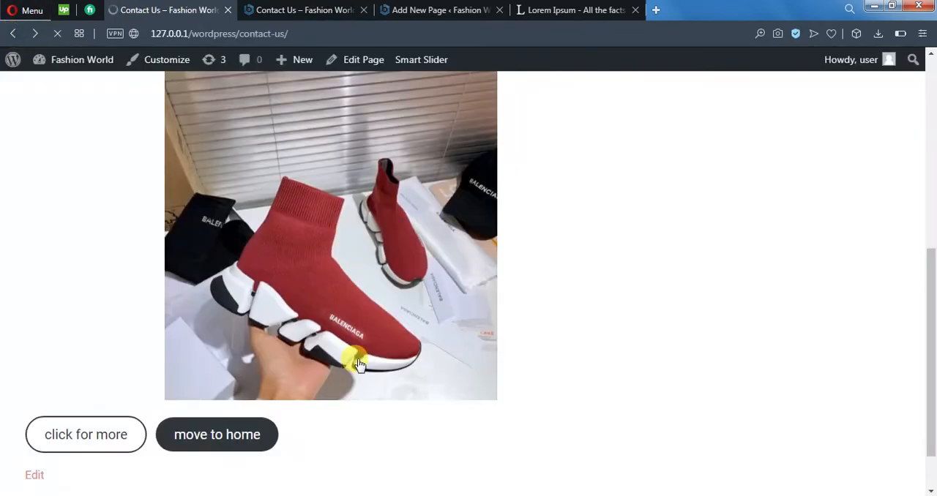
scroll(784, 409, "down", 1)
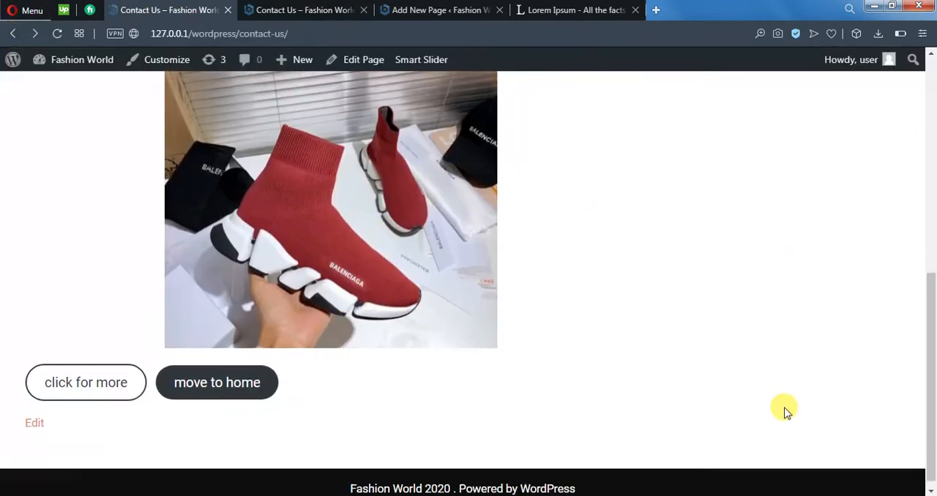
scroll(784, 409, "up", 6)
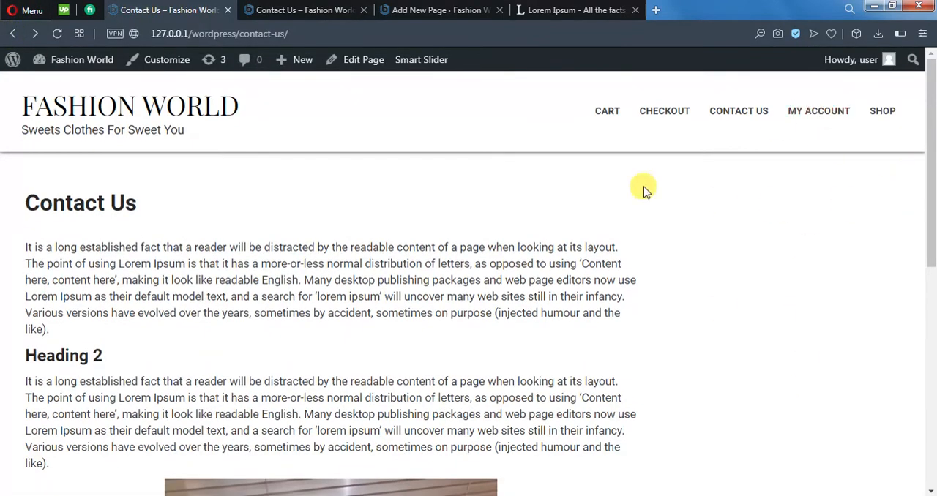
Step: Go to the WordPress admin area and open the list of all pages, down to the published Contact Us page
left_click(11, 59)
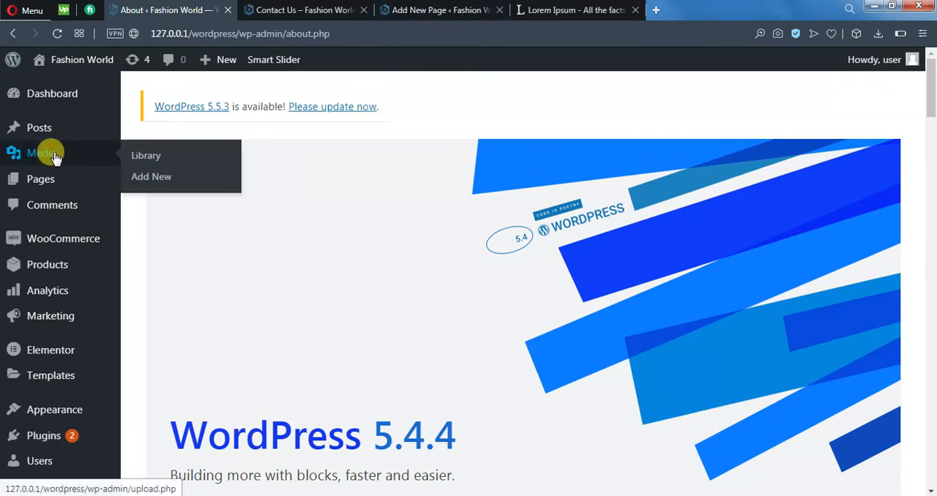
mouse_move(51, 178)
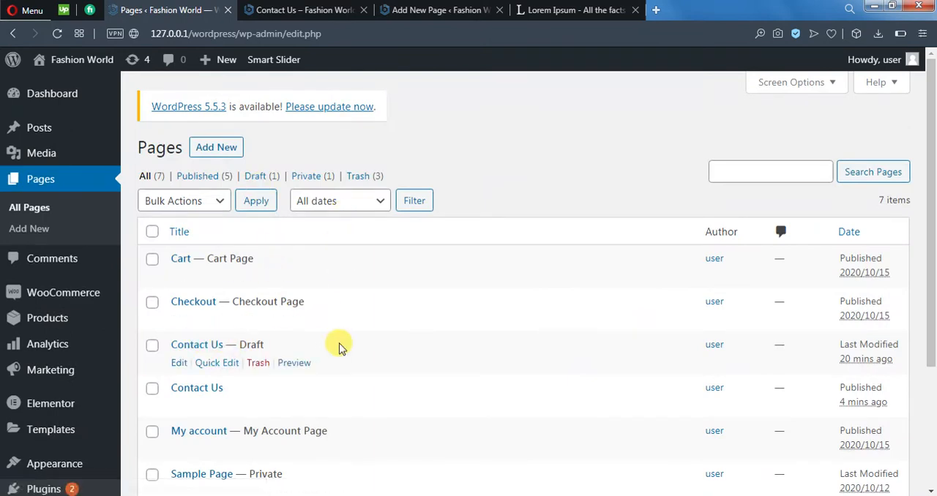
scroll(339, 345, "down", 1)
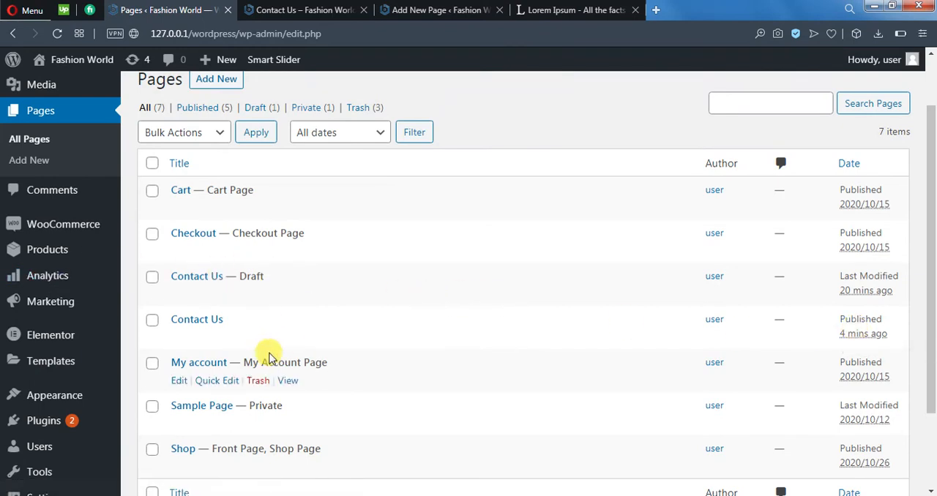
Step: Quick edit the published Contact Us page, set its template to Full Width and update it
left_click(208, 338)
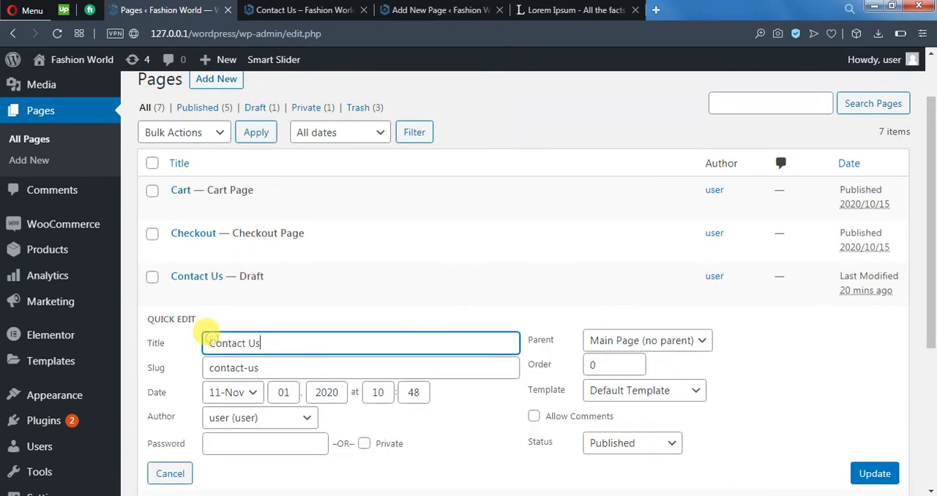
scroll(765, 380, "down", 1)
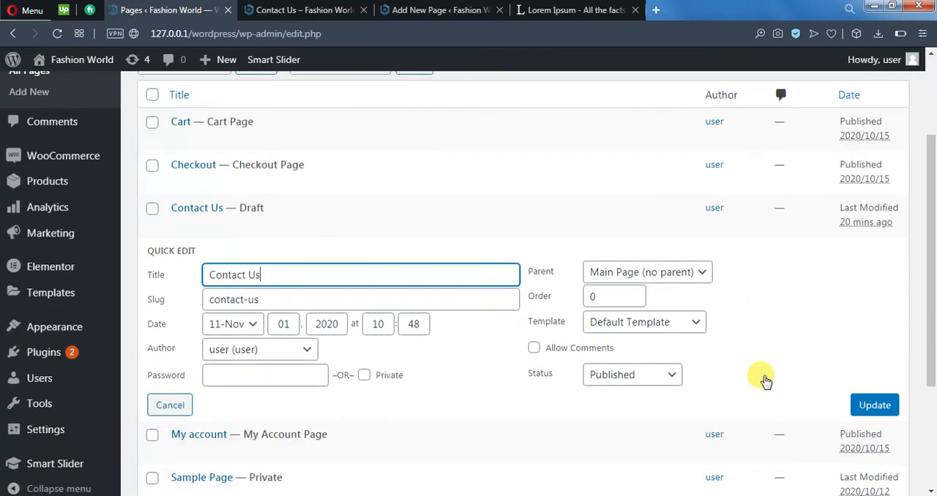
left_click(691, 323)
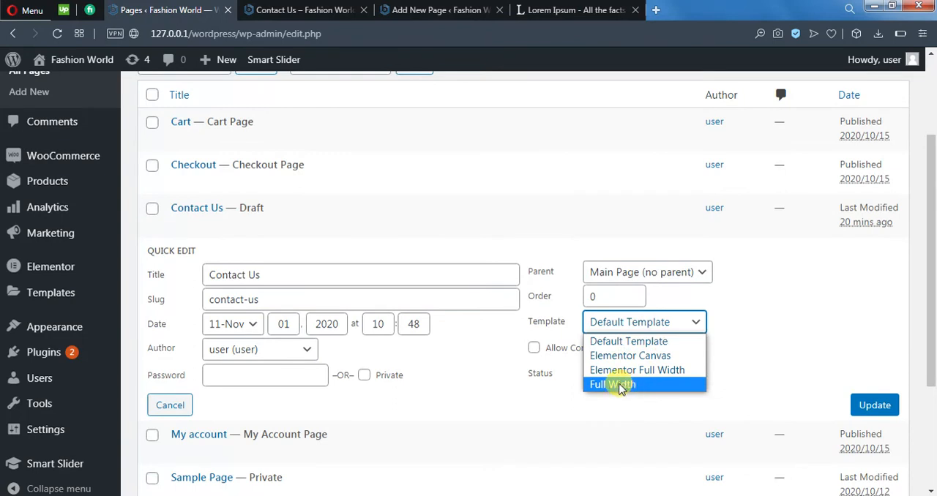
left_click(613, 385)
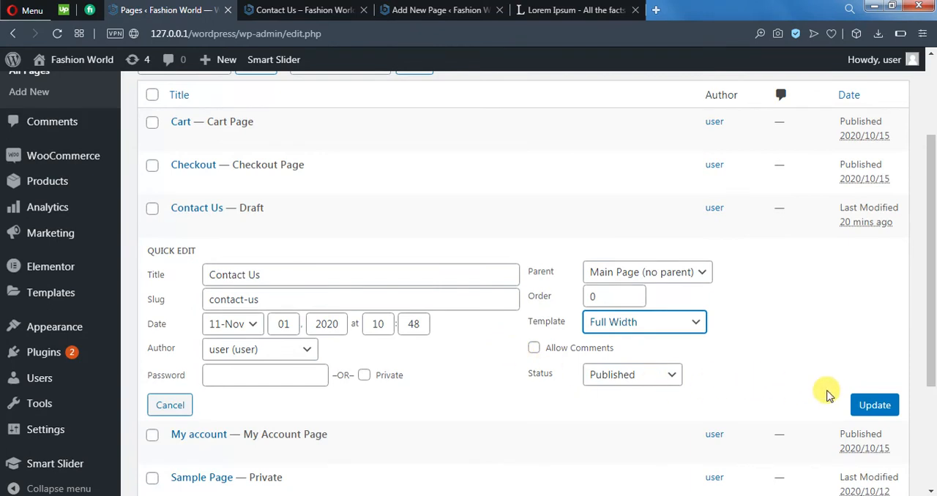
left_click(876, 406)
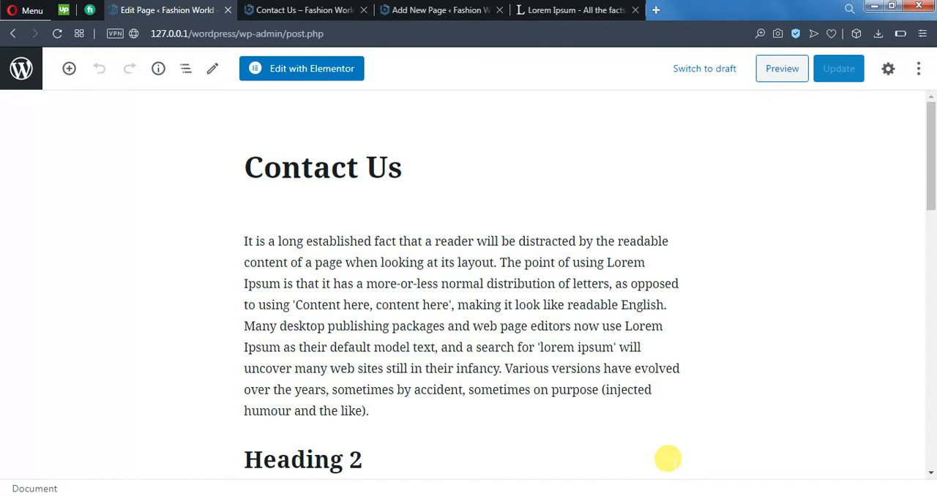
Step: Check the Contact Us page's document settings in the page editor and select Full Width as the template in its page attributes
left_click(890, 69)
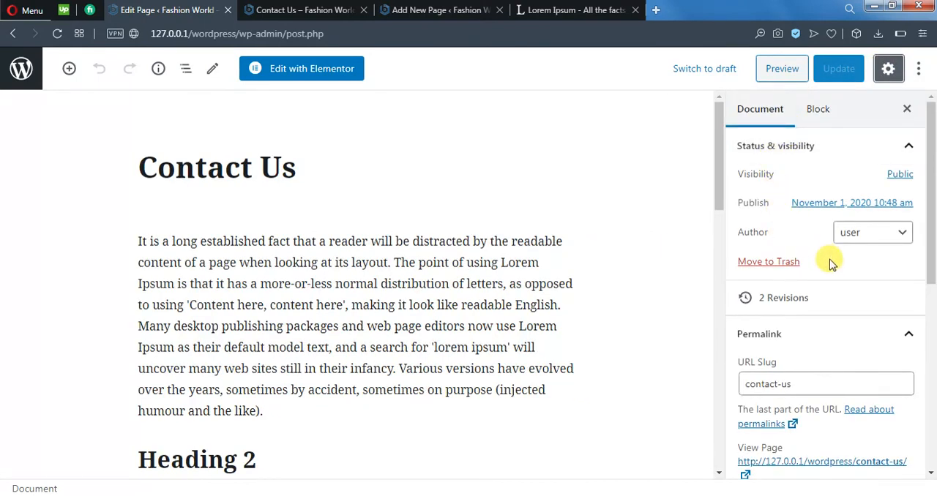
scroll(832, 263, "down", 3)
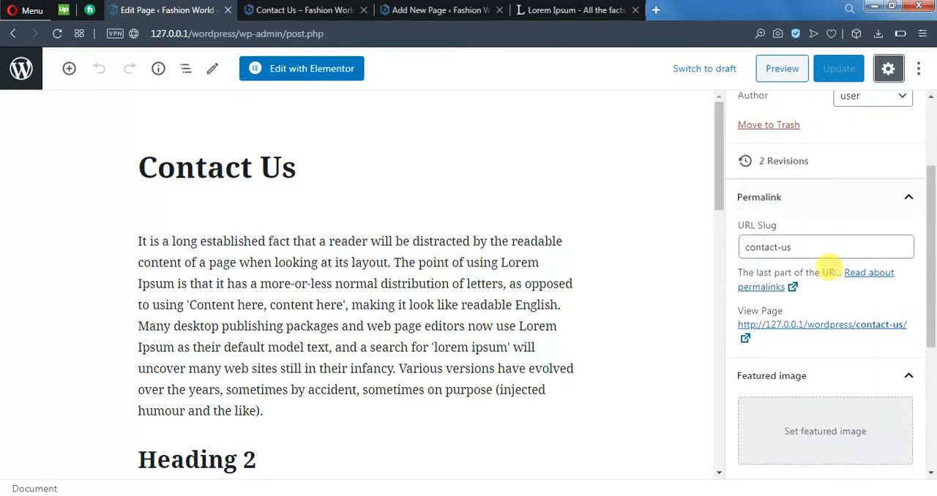
scroll(831, 265, "down", 5)
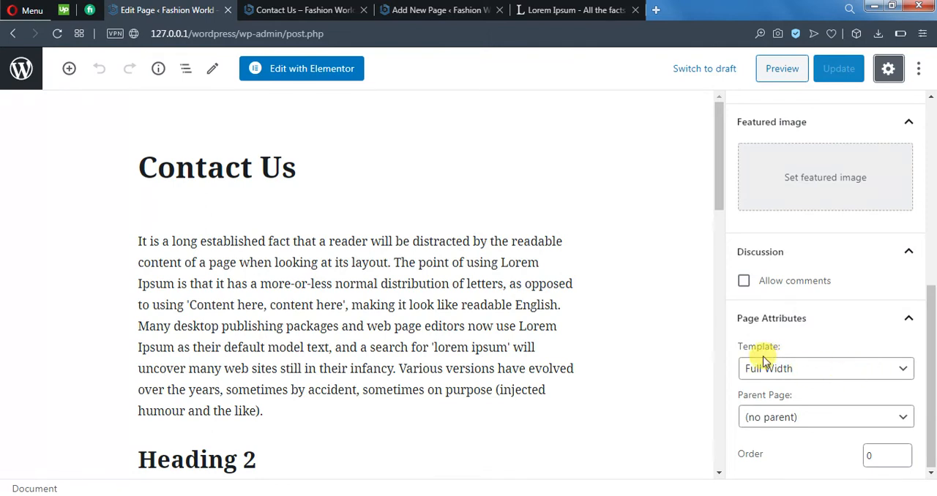
left_click(828, 372)
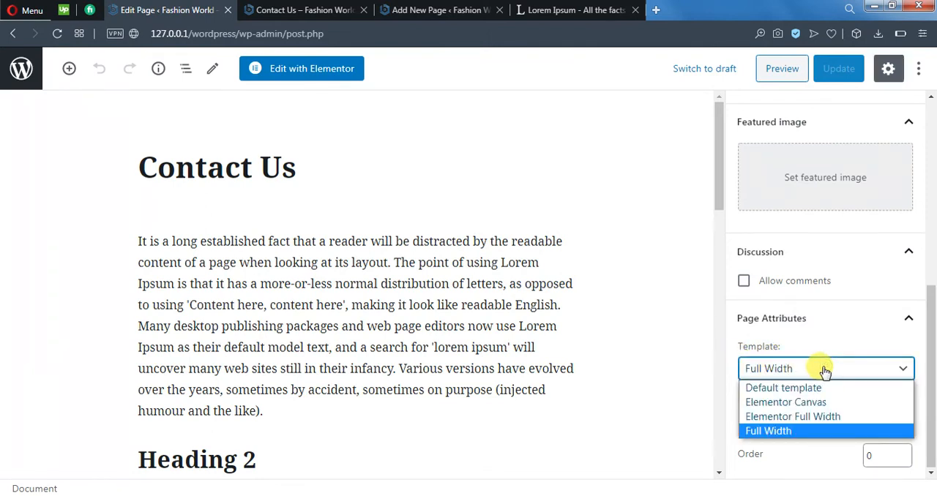
left_click(780, 431)
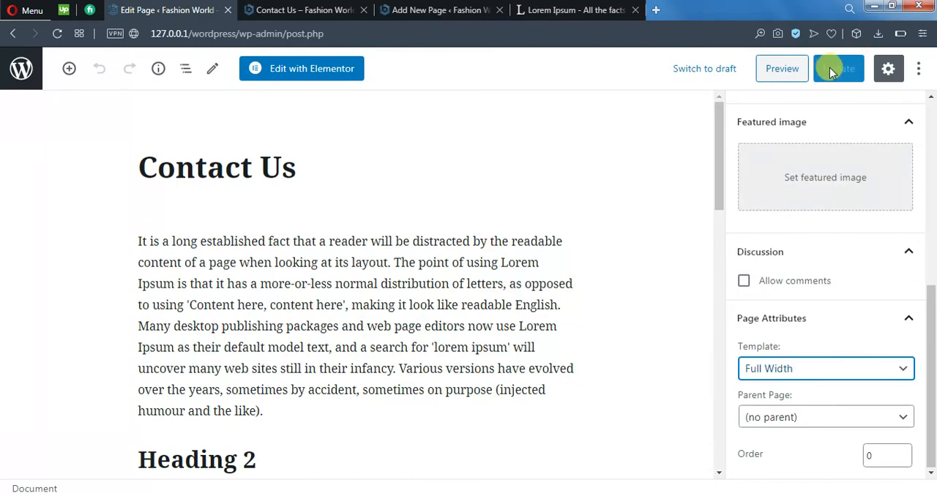
Step: Preview the Contact Us page and examine its full-width layout down to the image and buttons
left_click(794, 67)
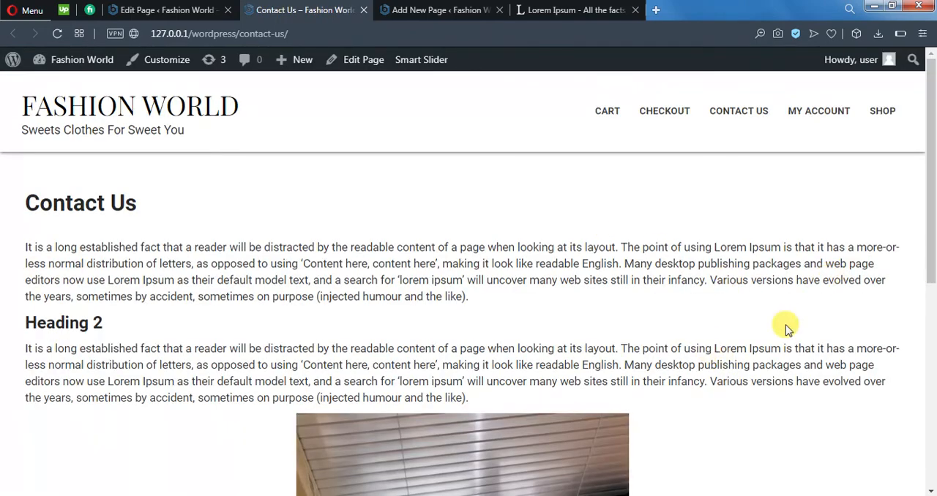
scroll(718, 377, "down", 5)
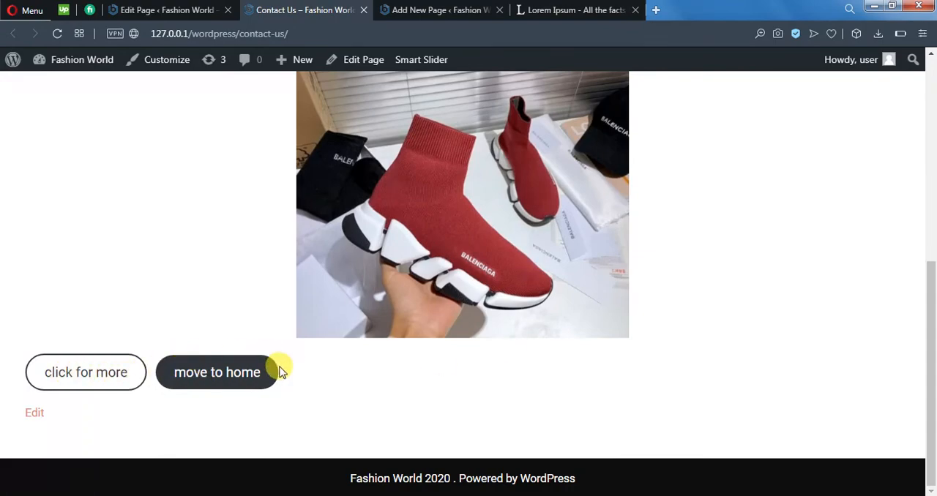
Step: Close the Contact Us page preview, return to editing the published page and check the shoe image's link
scroll(359, 384, "up", 4)
scroll(363, 396, "up", 2)
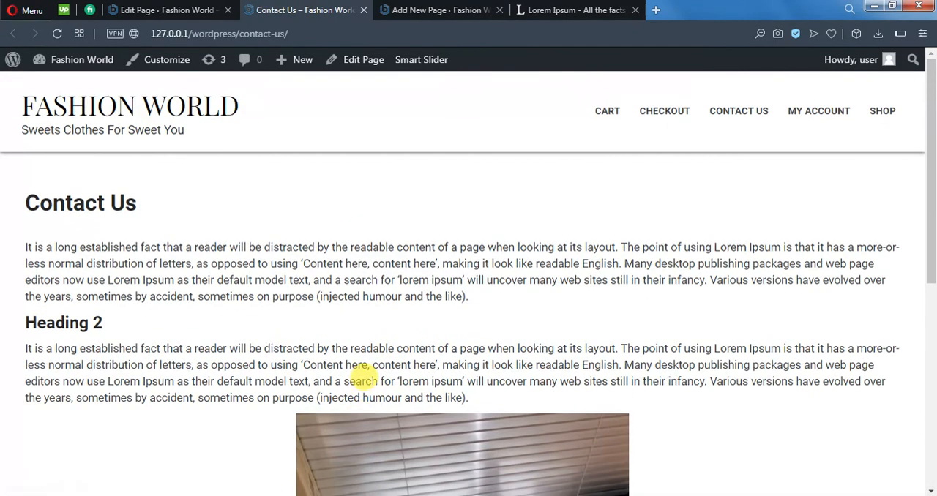
middle_click(305, 4)
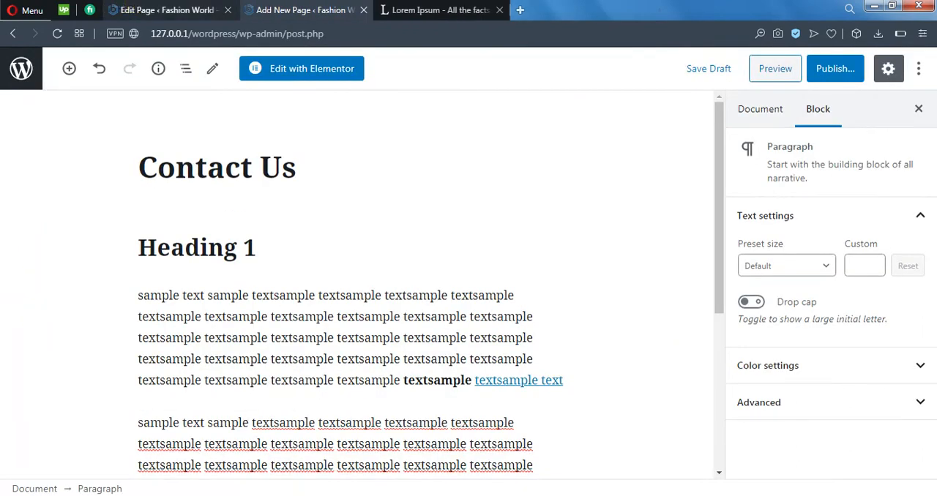
left_click(161, 9)
scroll(498, 366, "down", 8)
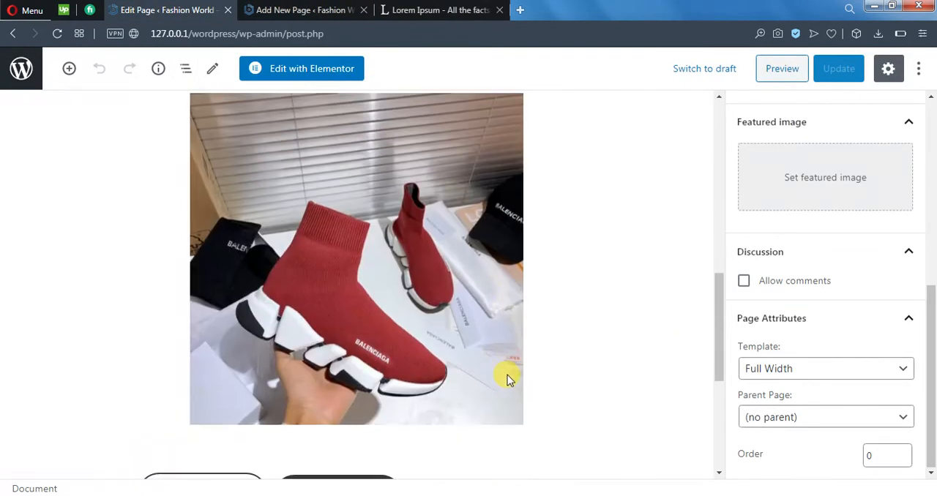
left_click(417, 281)
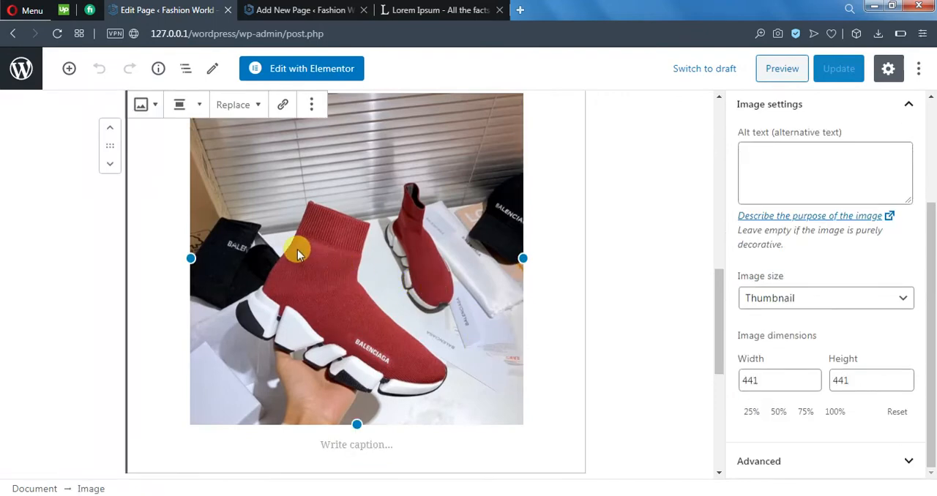
left_click(283, 104)
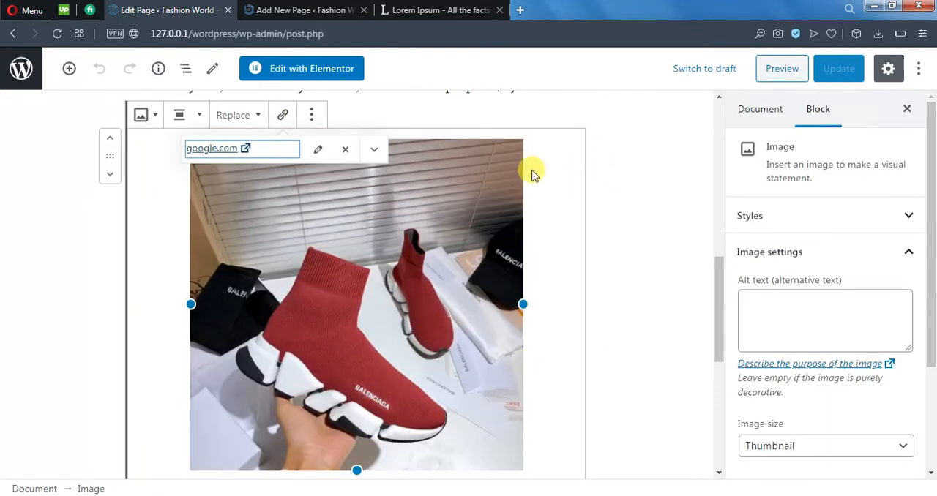
left_click(445, 105)
scroll(323, 223, "up", 3)
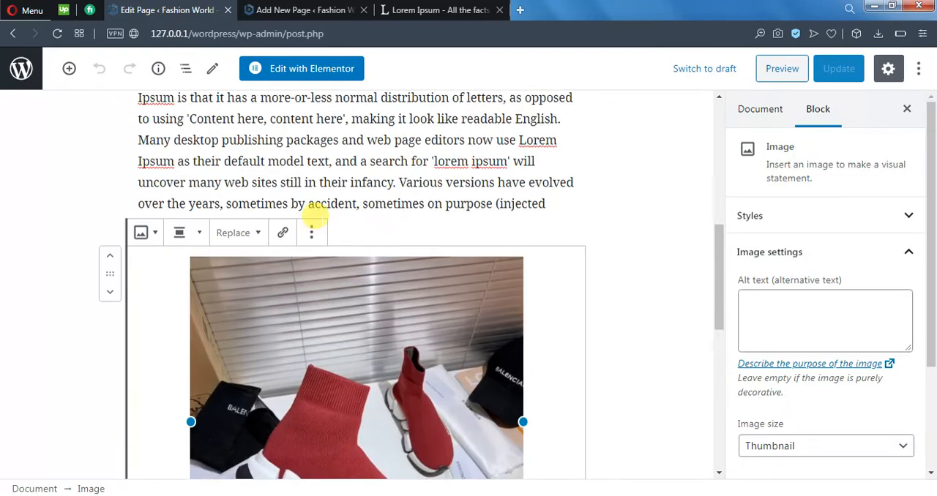
left_click(283, 252)
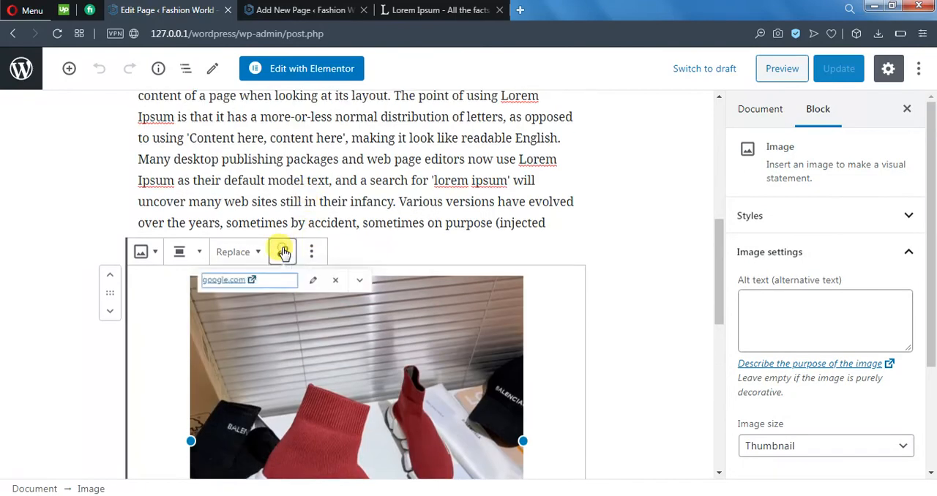
left_click(344, 286)
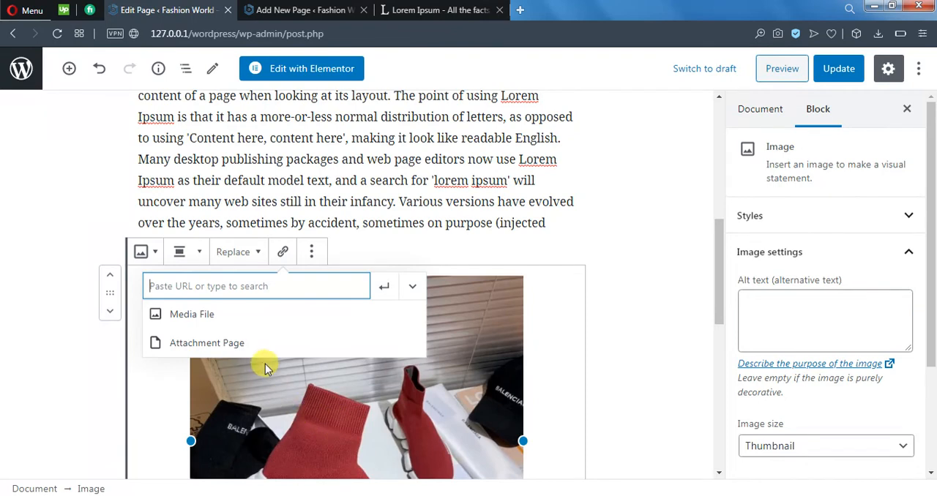
type("htt")
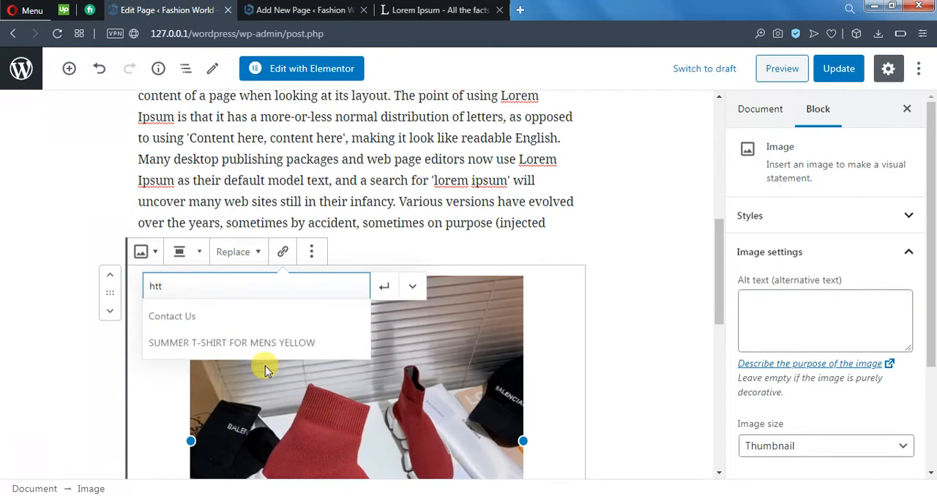
type("ps://google")
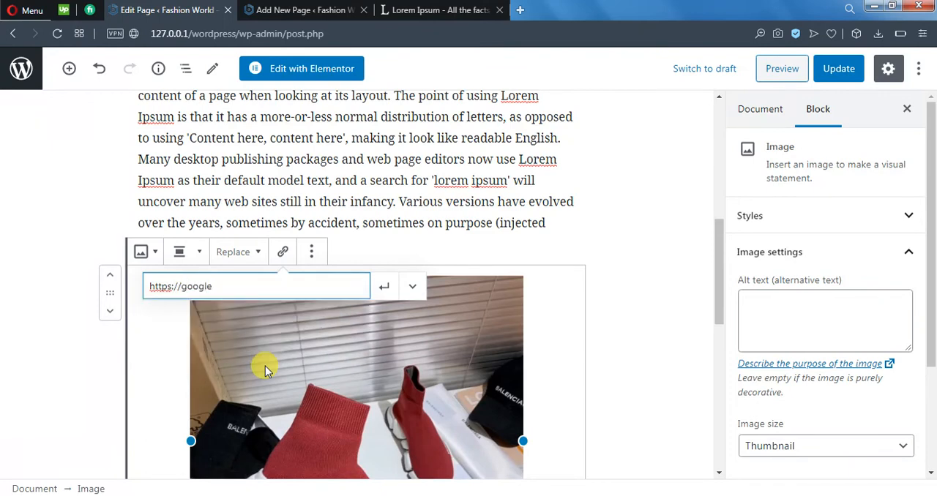
type(".com")
Step: Set the shoe image's link to open in a new tab and apply it
left_click(414, 288)
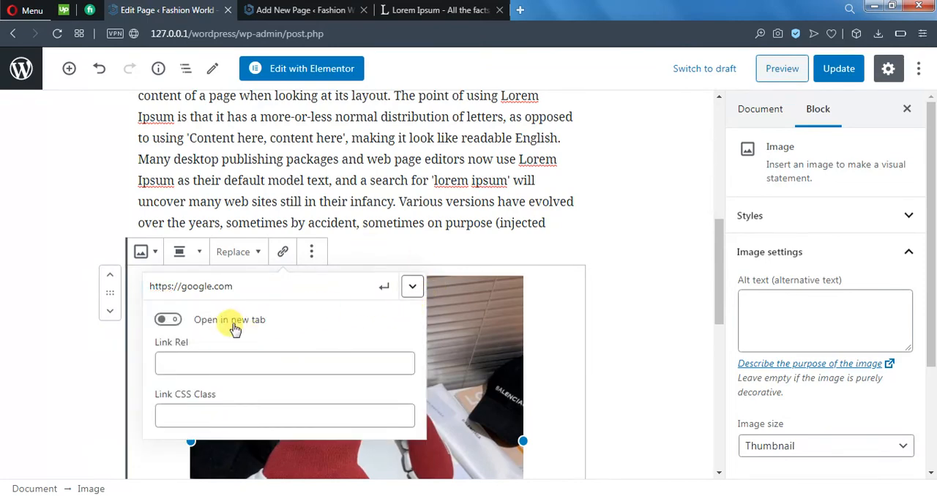
left_click(172, 321)
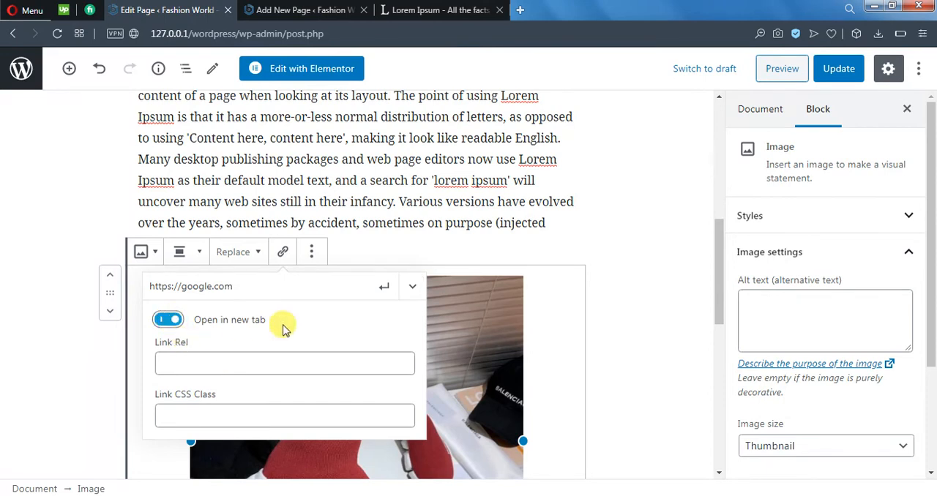
left_click(395, 290)
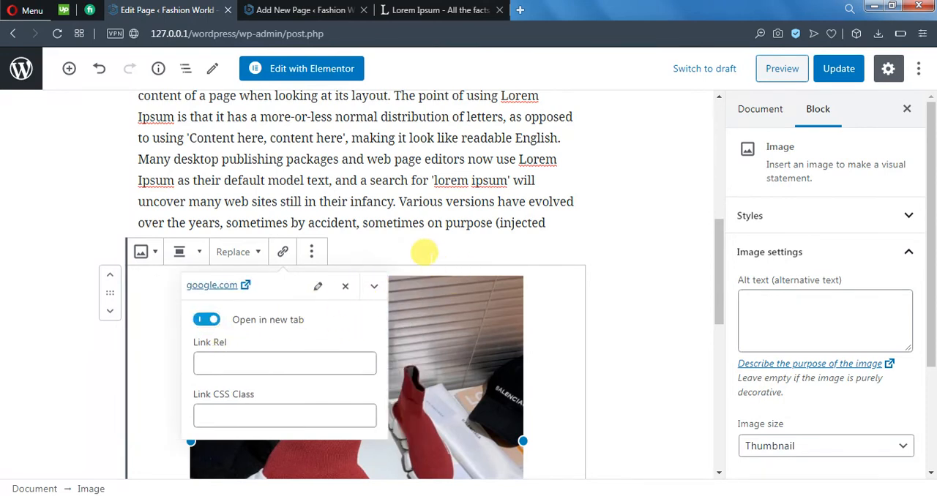
left_click(411, 250)
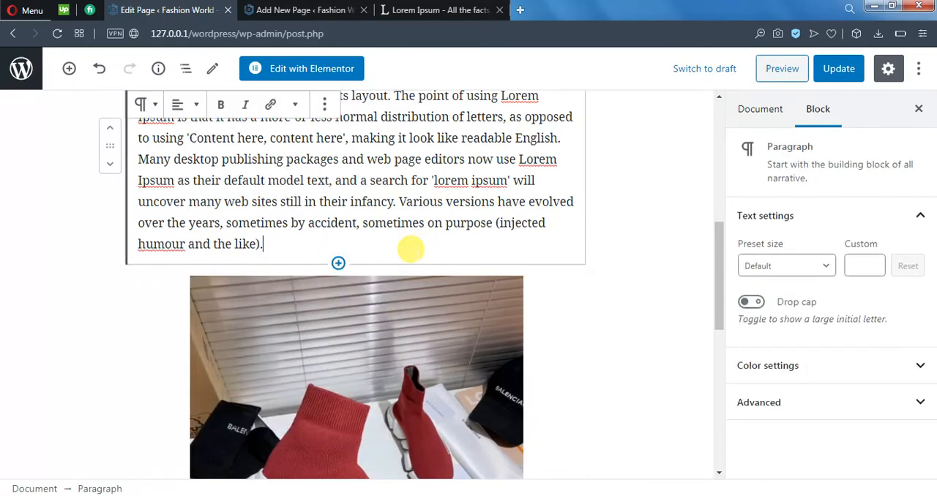
Step: Update the Contact Us page, view it live and test the shoe image's link, closing the Google page it opens
left_click(839, 68)
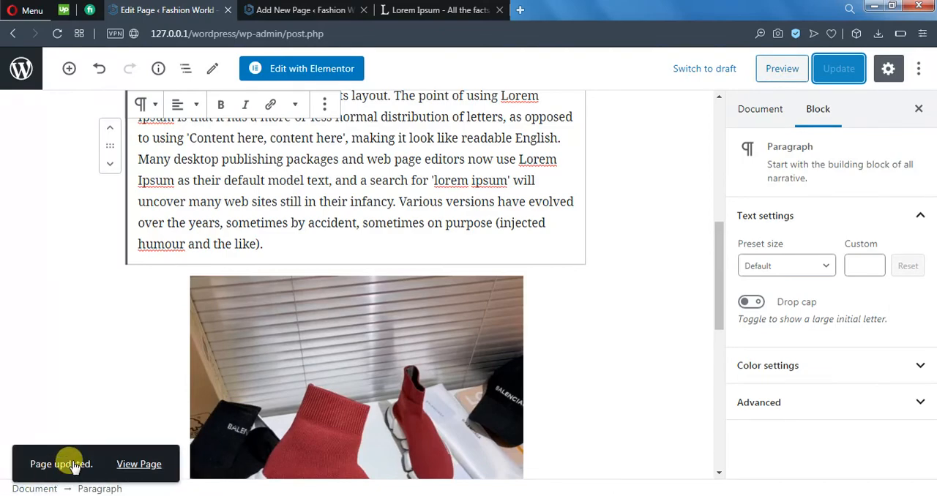
left_click(130, 466)
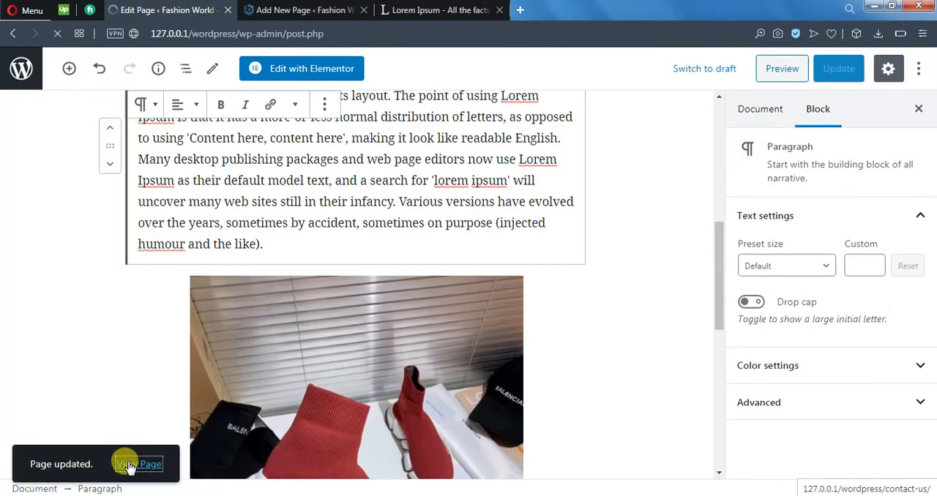
scroll(638, 377, "down", 3)
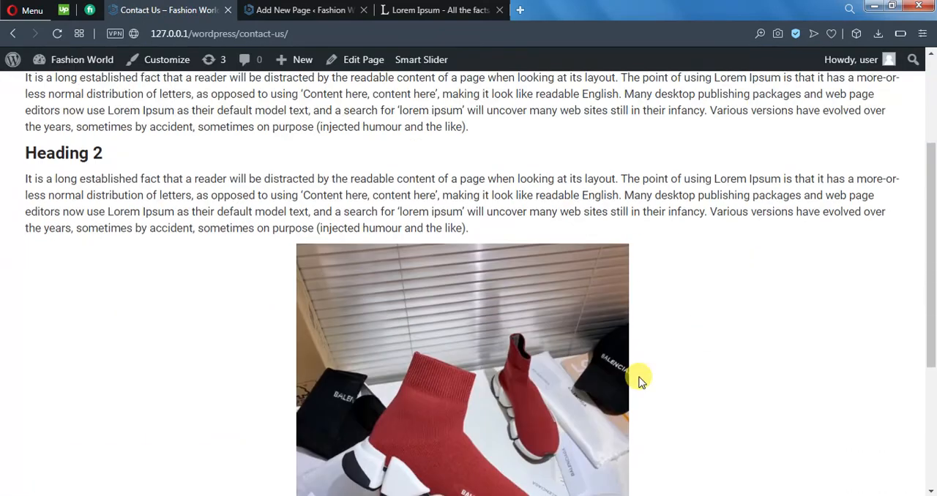
left_click(455, 278)
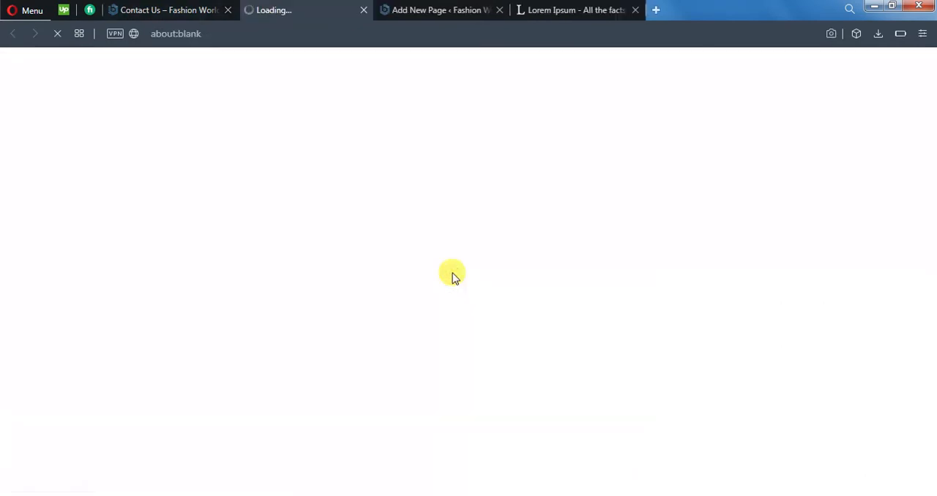
middle_click(314, 8)
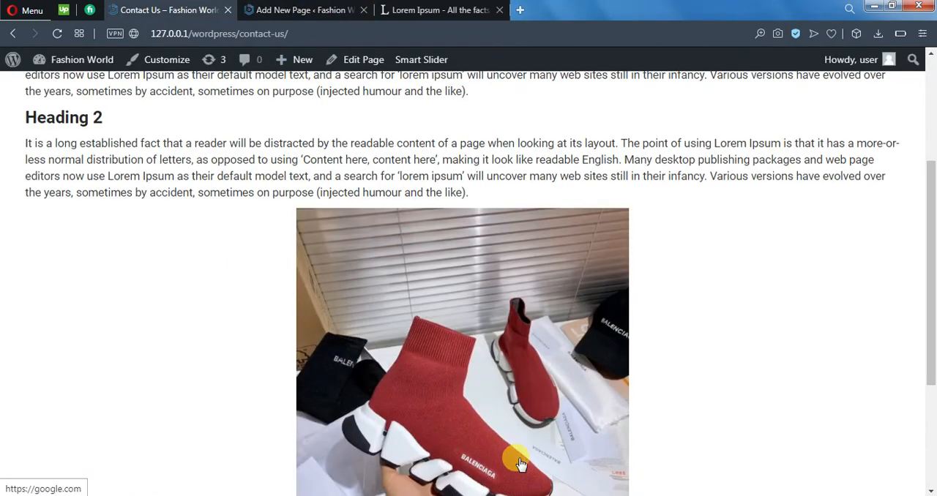
Step: Examine the live Contact Us page from its header and text sections down to the image, buttons and footer
scroll(337, 356, "up", 3)
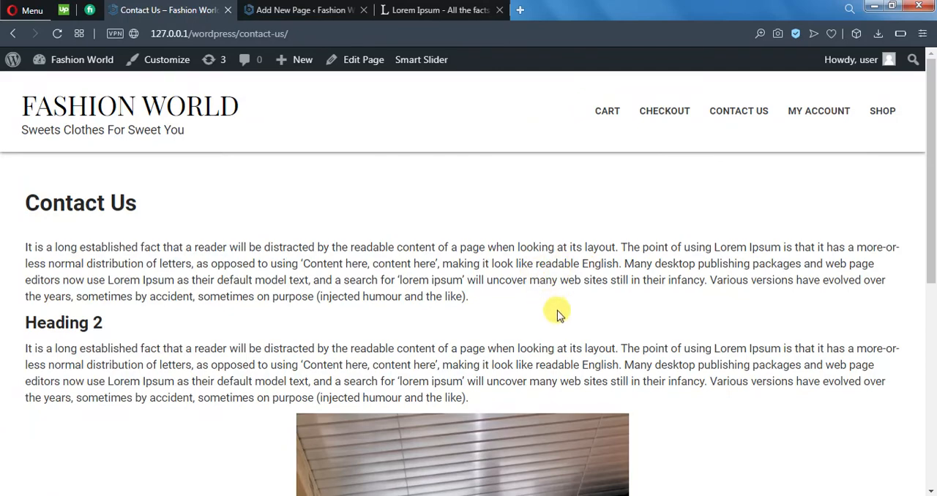
scroll(557, 314, "down", 5)
scroll(546, 329, "up", 5)
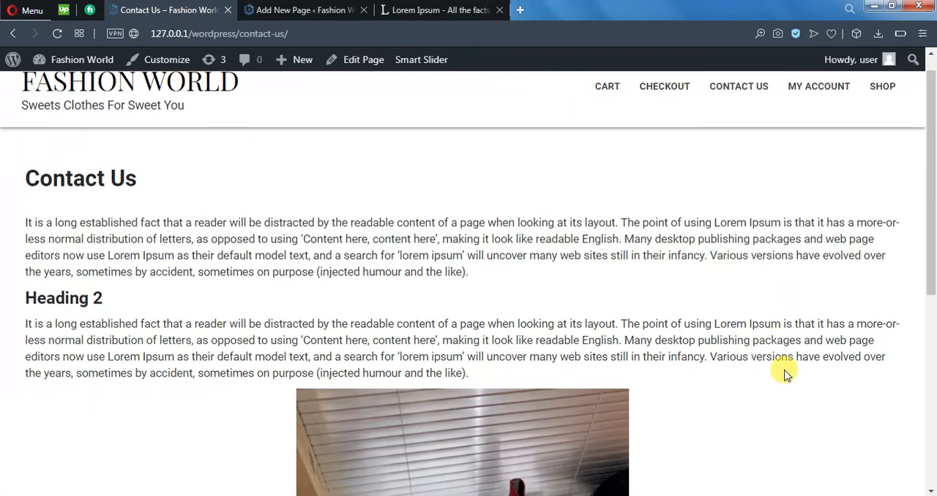
scroll(791, 370, "down", 2)
scroll(795, 367, "down", 1)
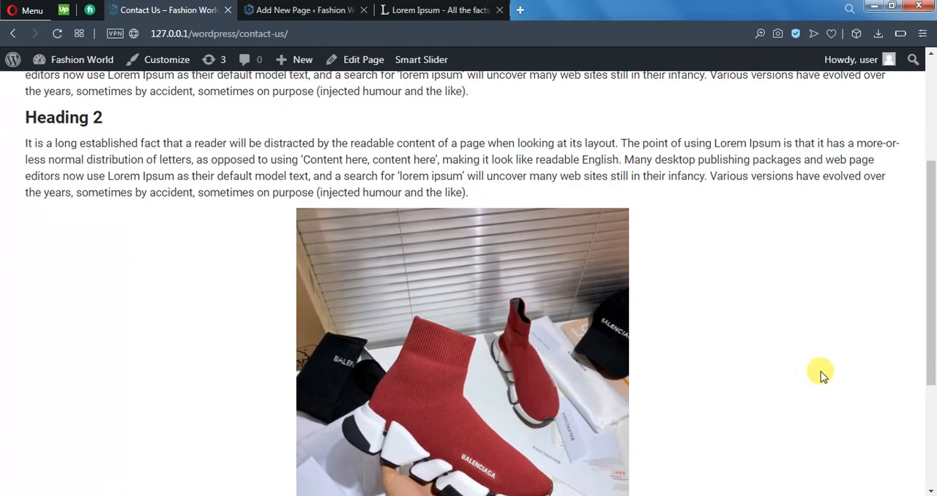
scroll(813, 376, "down", 3)
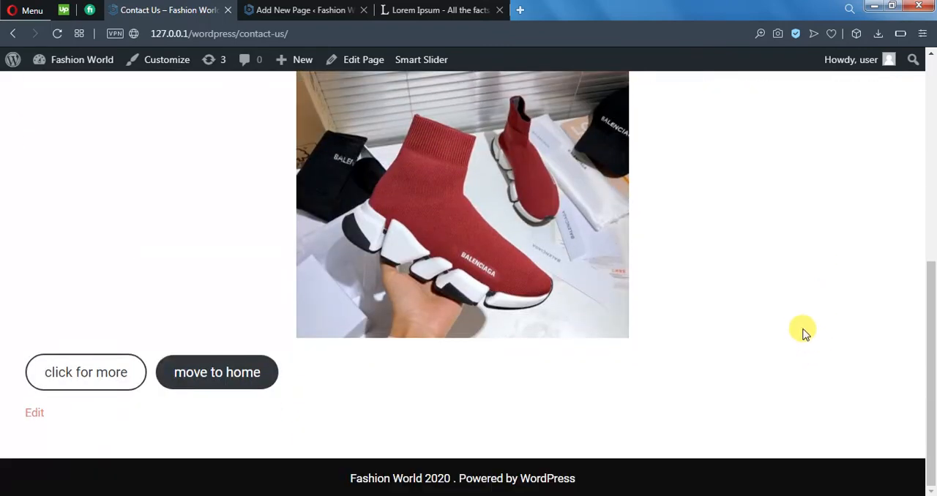
scroll(818, 292, "up", 7)
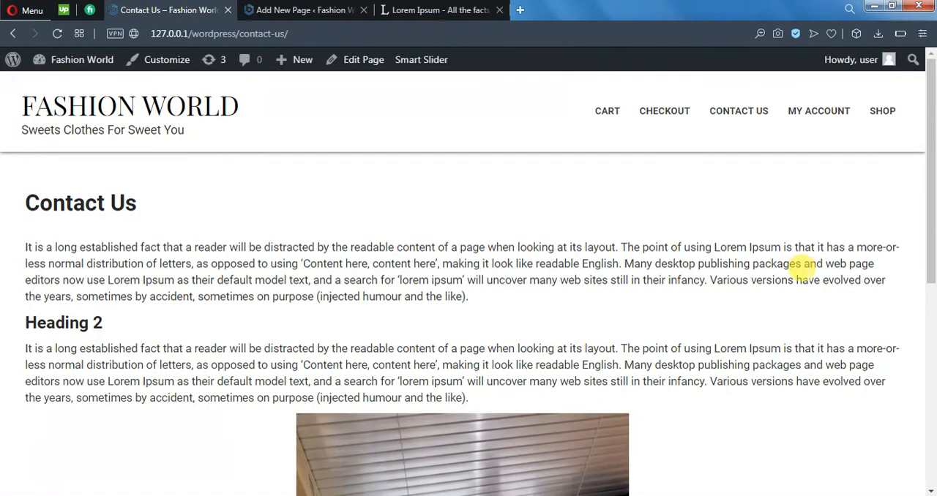
key("ctrl+Tab")
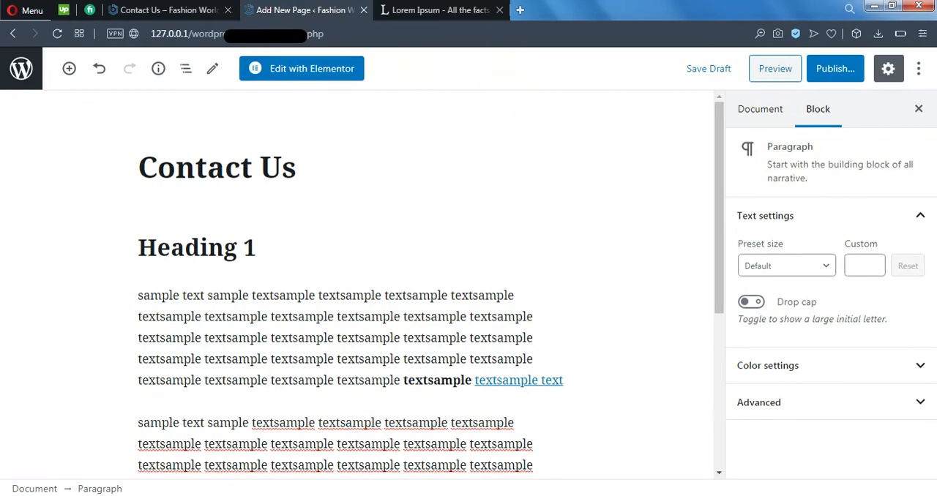
left_click(144, 8)
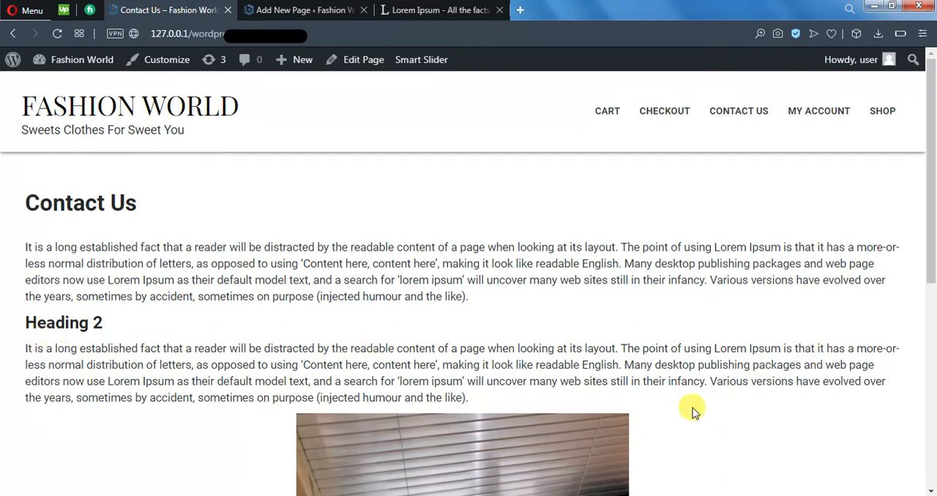
scroll(693, 408, "down", 3)
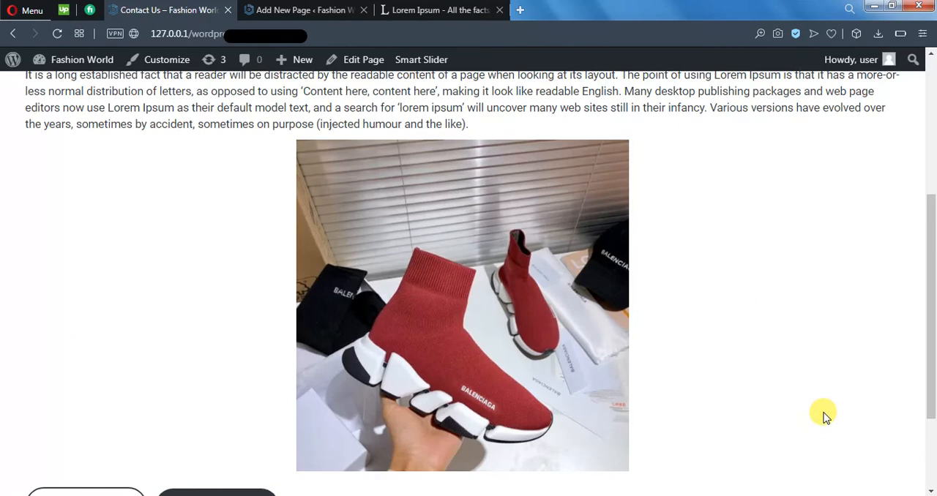
scroll(802, 356, "down", 2)
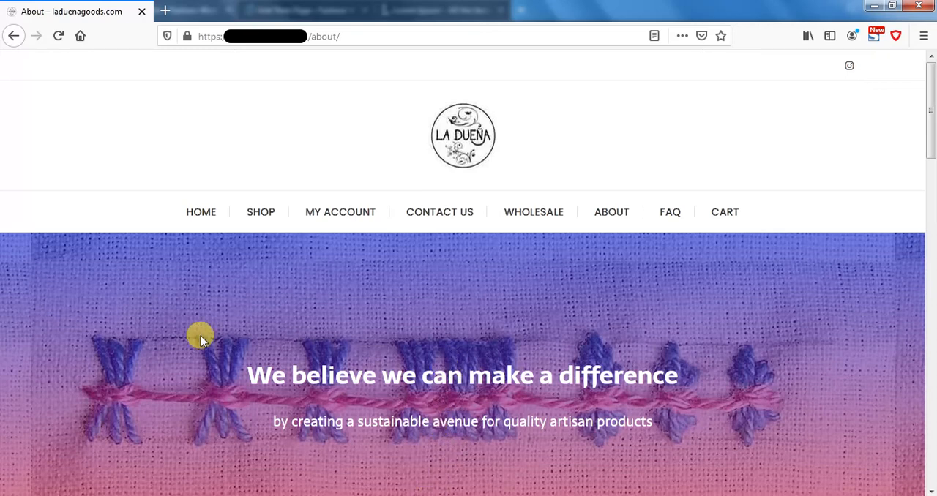
Step: Examine the About page's full-width banner with its "We believe we can make a difference" heading and the tagline beneath it
scroll(200, 336, "down", 3)
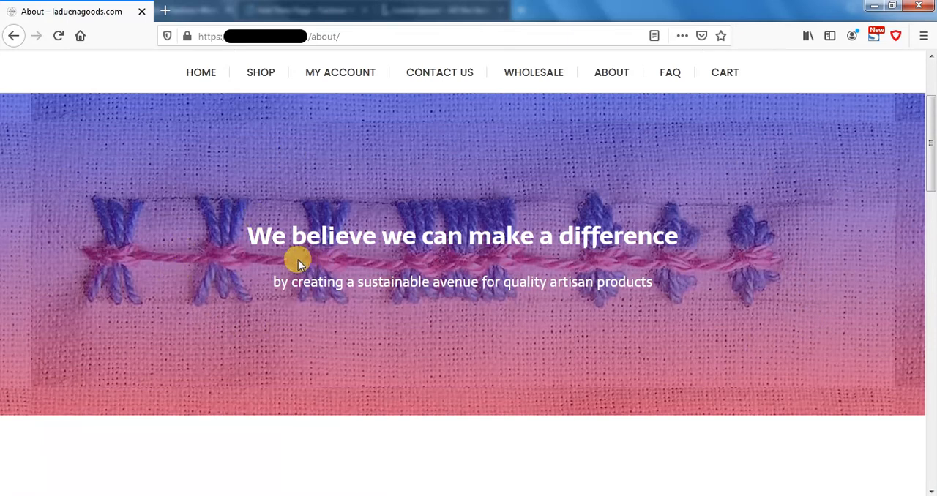
left_click_drag(255, 238, 561, 283)
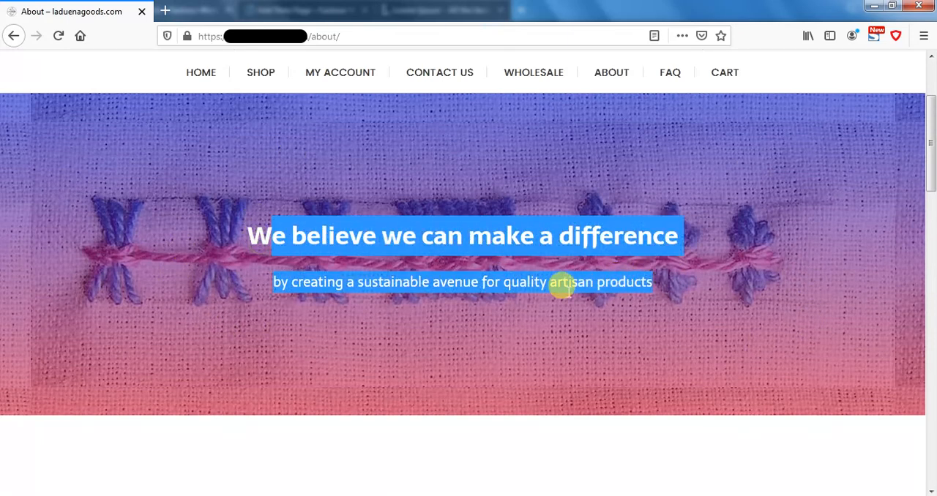
left_click(561, 283)
left_click_drag(328, 282, 652, 282)
left_click_drag(366, 233, 571, 268)
left_click(550, 299)
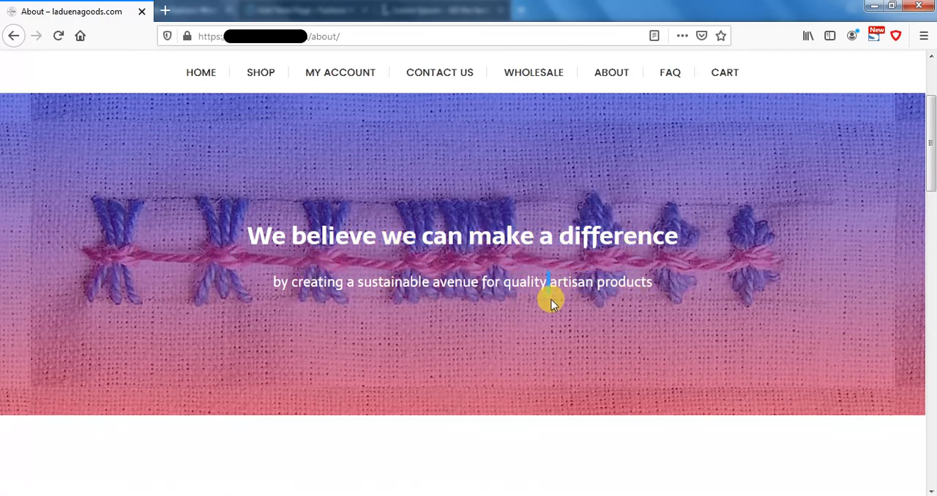
Step: Look through the whole About page layout, from the banner past the text and image sections to the footer
scroll(574, 350, "up", 3)
scroll(575, 350, "down", 3)
scroll(577, 357, "down", 2)
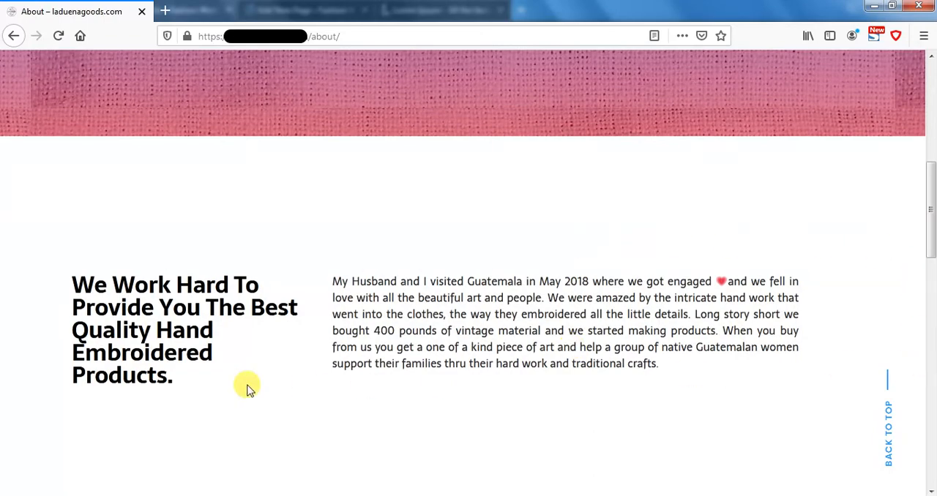
scroll(471, 364, "down", 1)
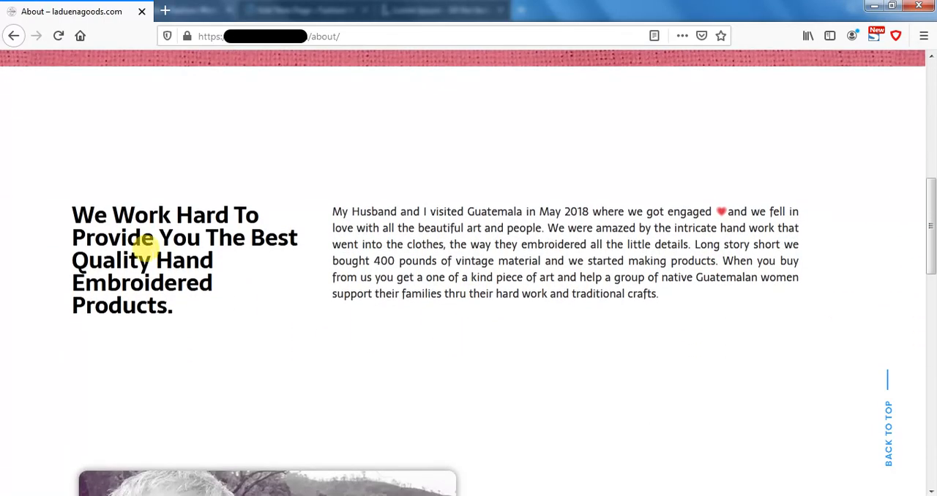
scroll(337, 257, "up", 5)
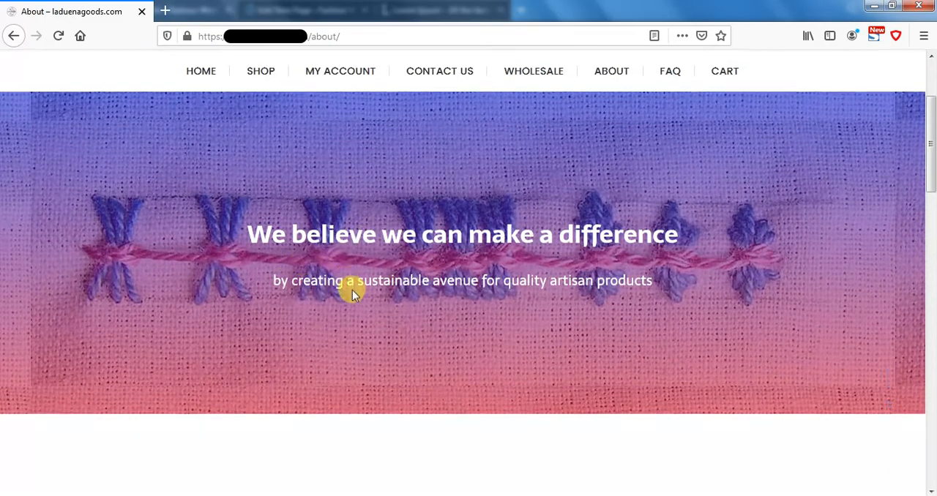
scroll(352, 288, "down", 8)
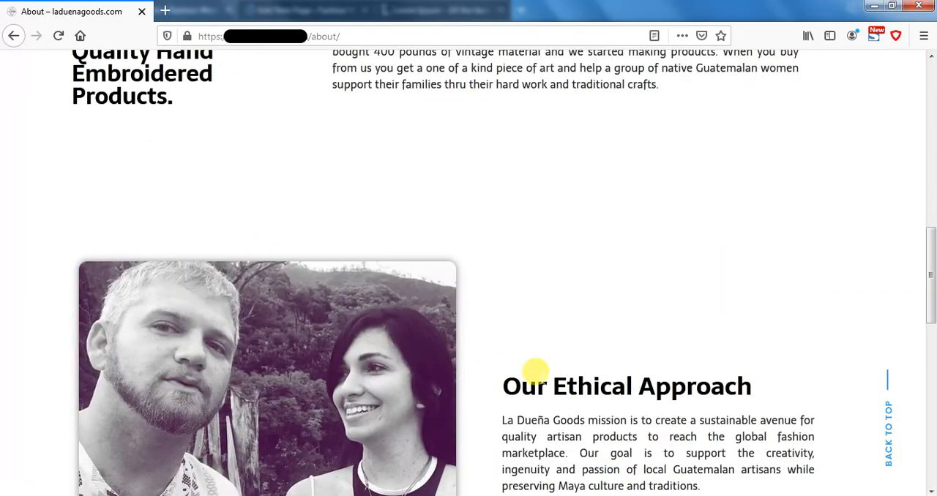
scroll(549, 362, "down", 3)
scroll(333, 316, "down", 6)
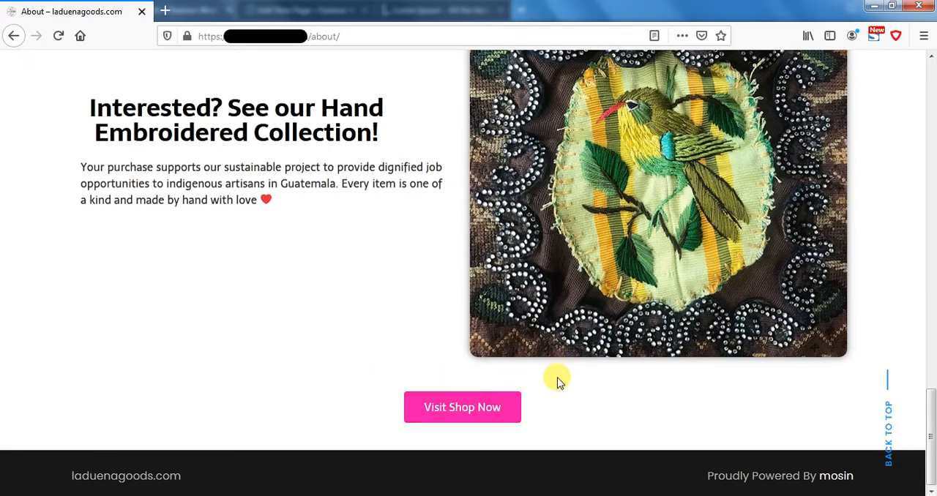
scroll(558, 366, "up", 15)
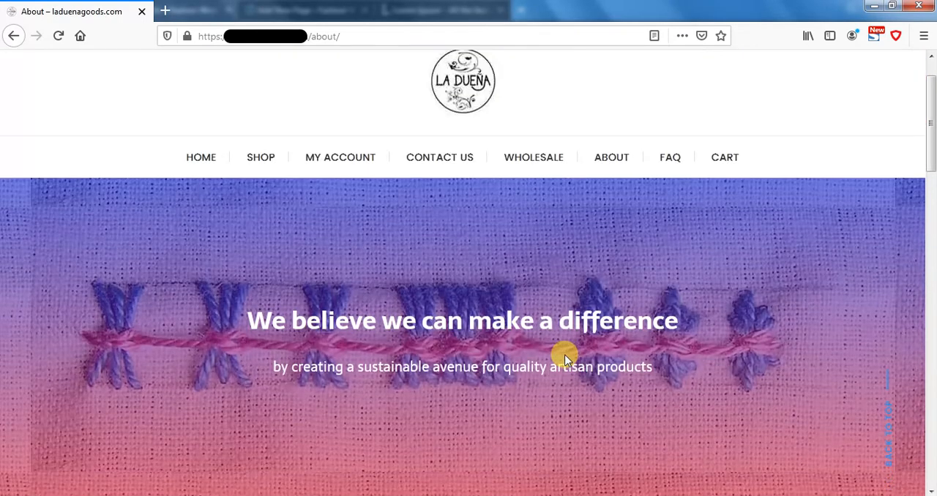
Step: Examine the two-column section below the banner, comparing its "We Work Hard To Provide You" heading with the paragraph beside it
scroll(564, 351, "down", 4)
scroll(564, 344, "down", 2)
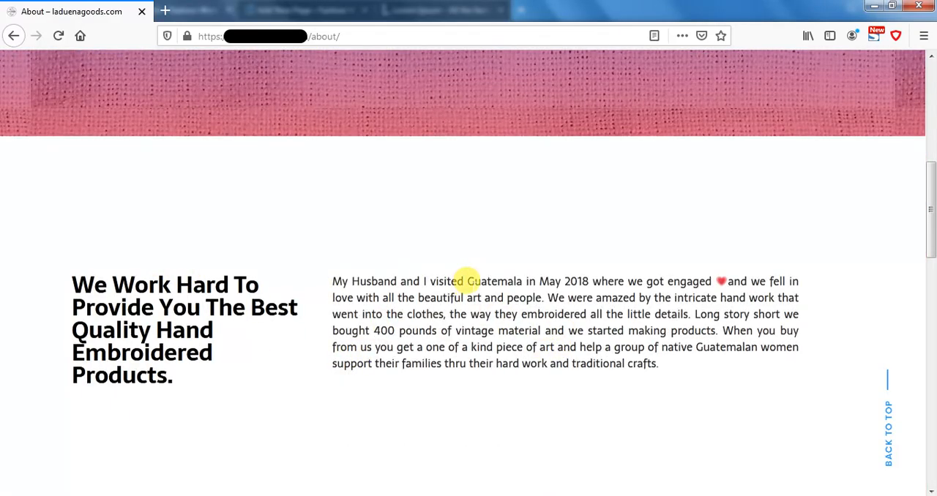
left_click_drag(329, 278, 627, 406)
left_click(628, 405)
left_click_drag(659, 365, 417, 297)
left_click_drag(379, 265, 305, 272)
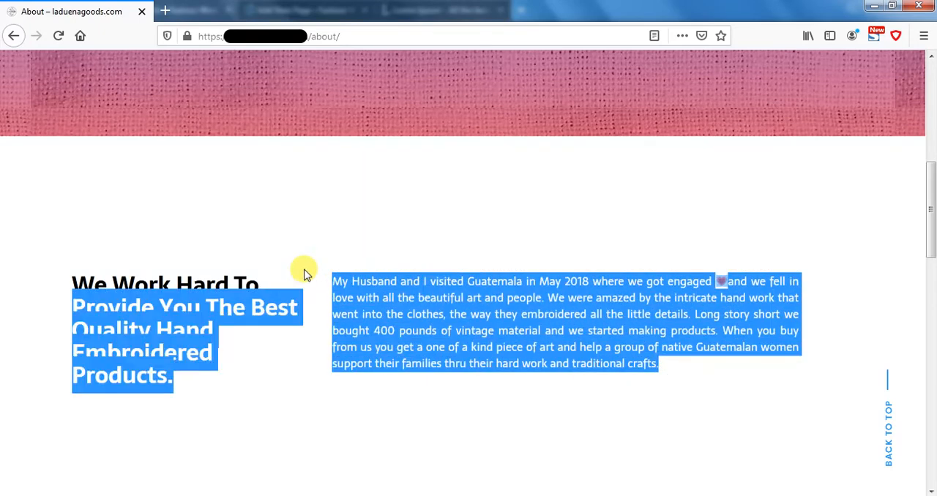
left_click(230, 369)
left_click_drag(183, 375, 94, 274)
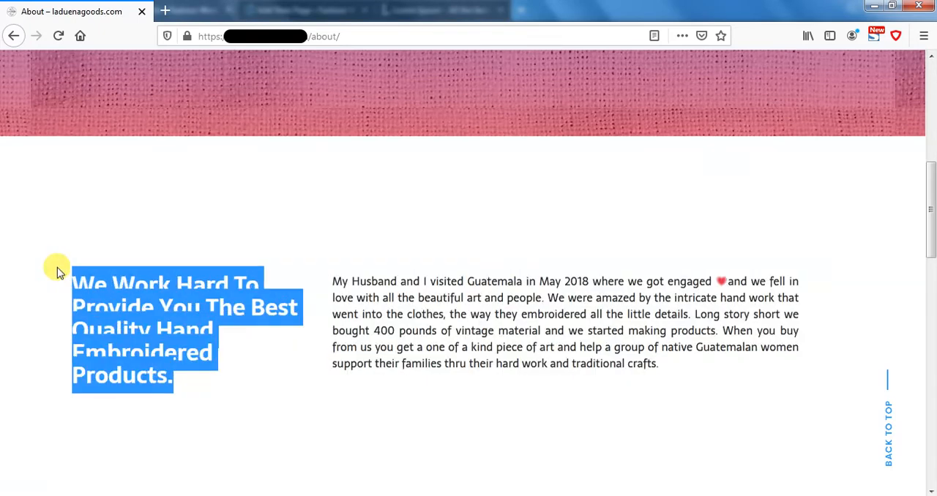
left_click(207, 425)
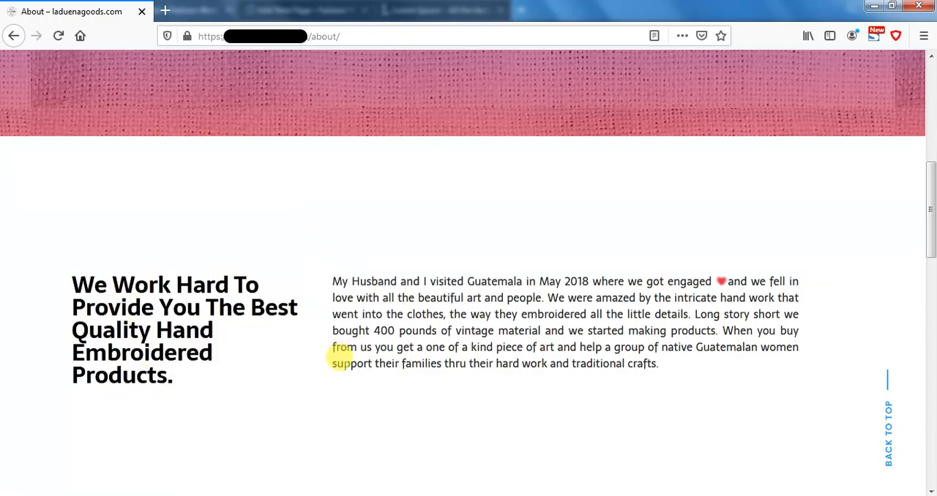
Step: Examine the alternating image and text sections down to the Visit Shop Now button, and return to the top of the About page
scroll(526, 348, "down", 1)
scroll(531, 355, "down", 3)
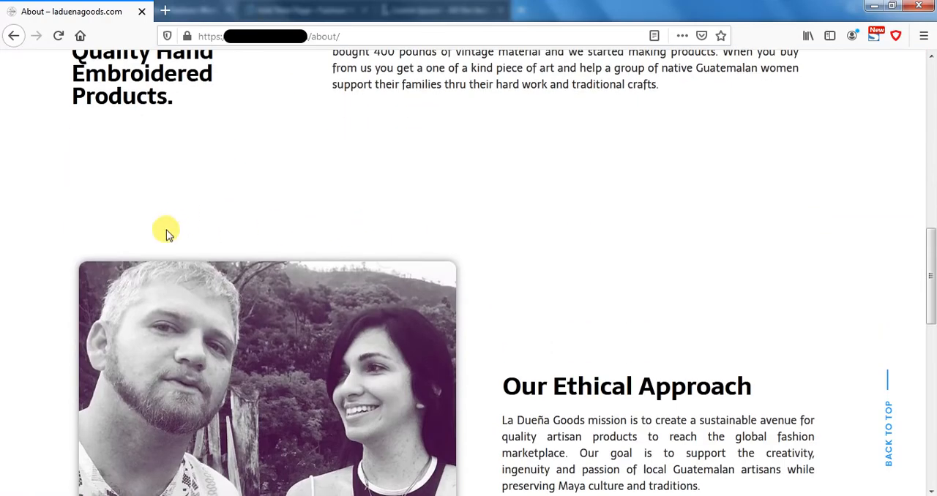
scroll(512, 293, "down", 2)
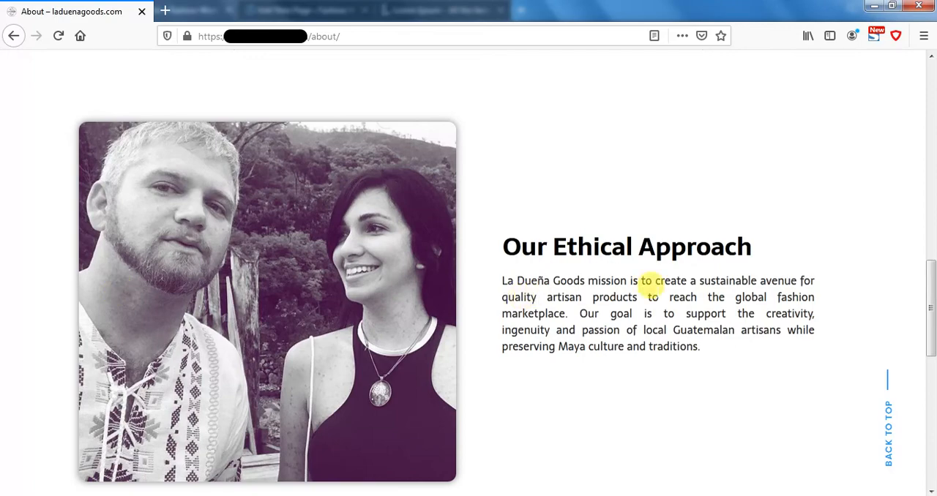
mouse_move(316, 495)
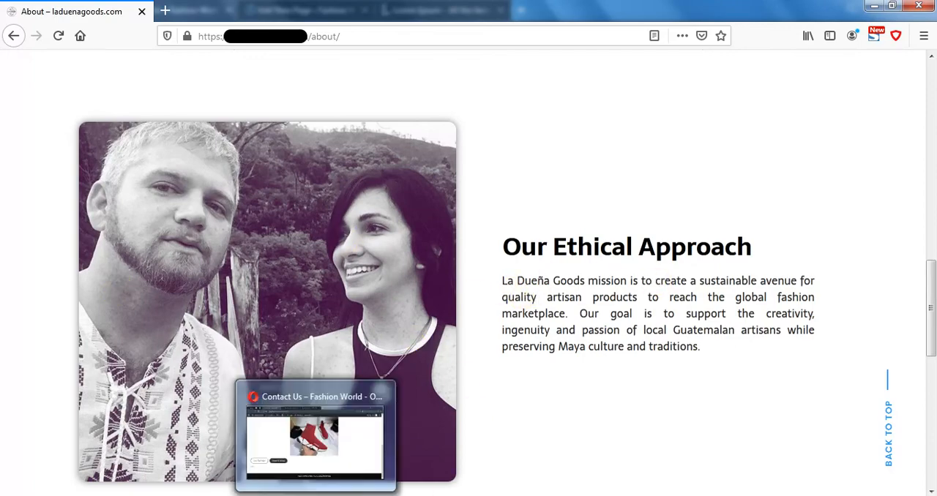
scroll(596, 366, "down", 4)
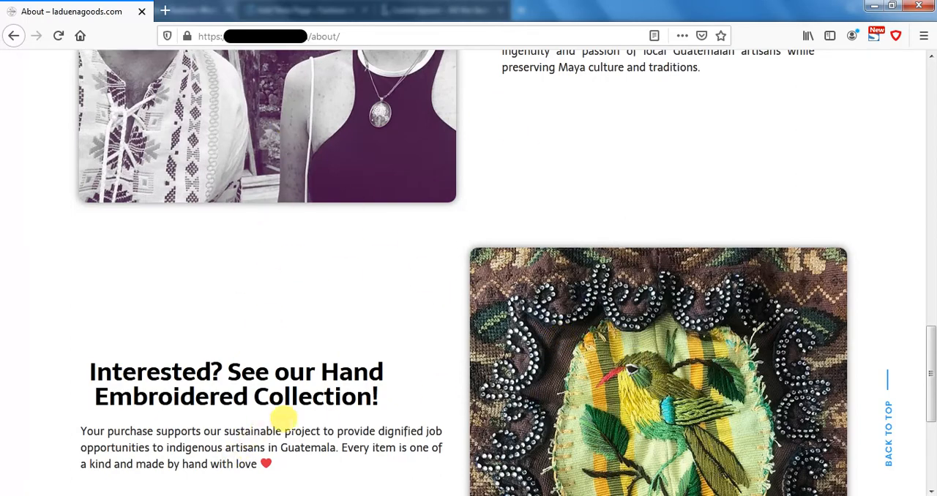
scroll(344, 409, "down", 3)
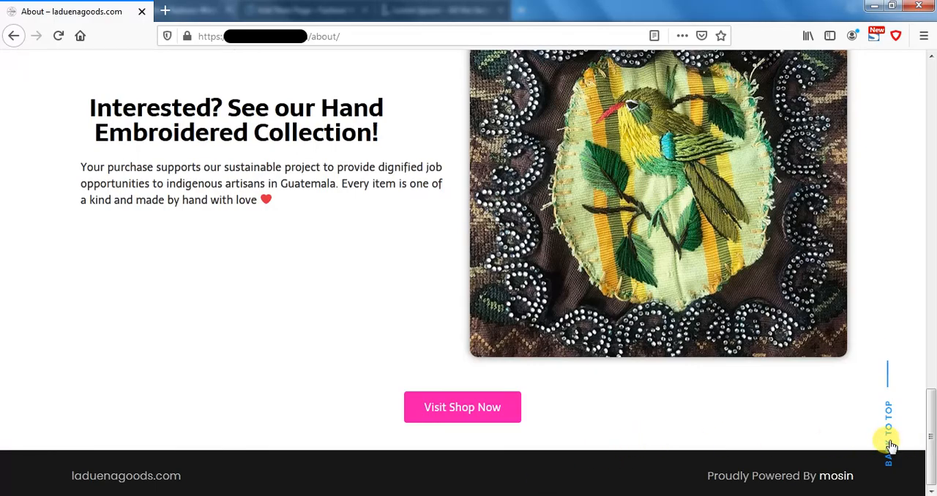
left_click(890, 443)
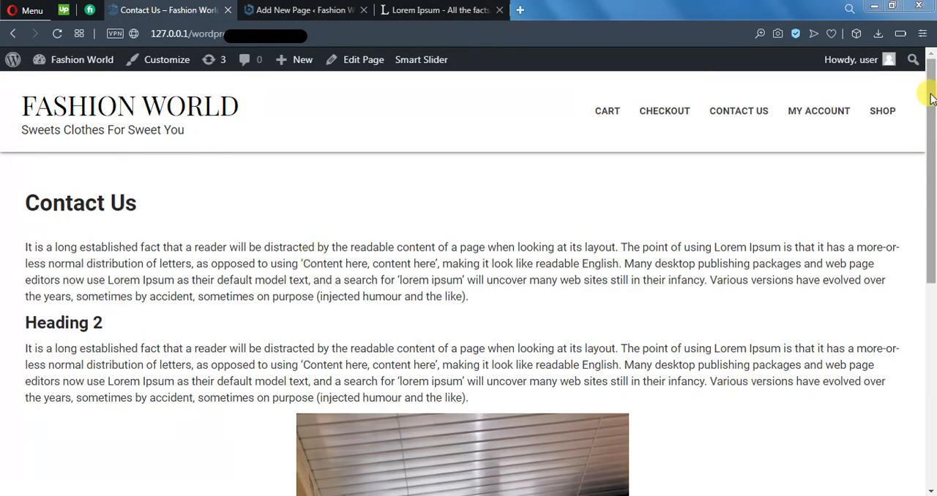
Step: Switch to Opera and review the live Contact Us page from its text sections to the buttons and footer
left_click_drag(930, 99, 933, 155)
scroll(314, 324, "down", 4)
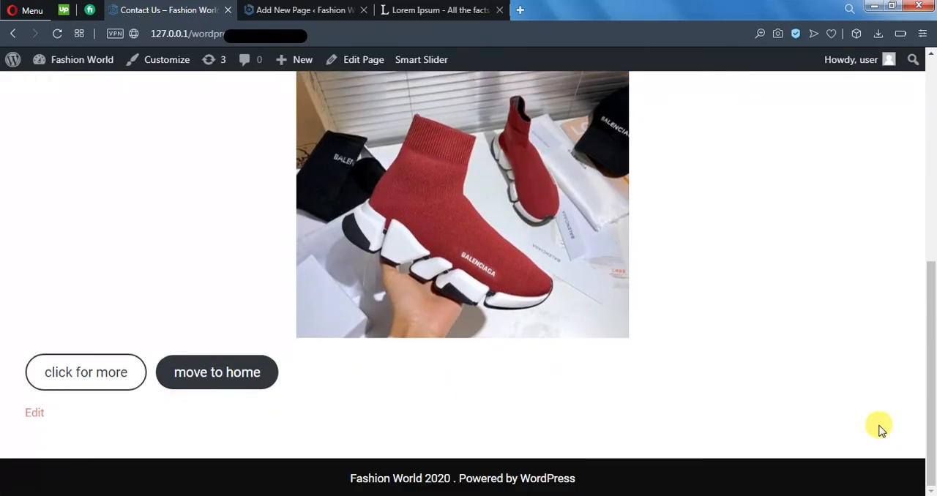
scroll(882, 448, "up", 5)
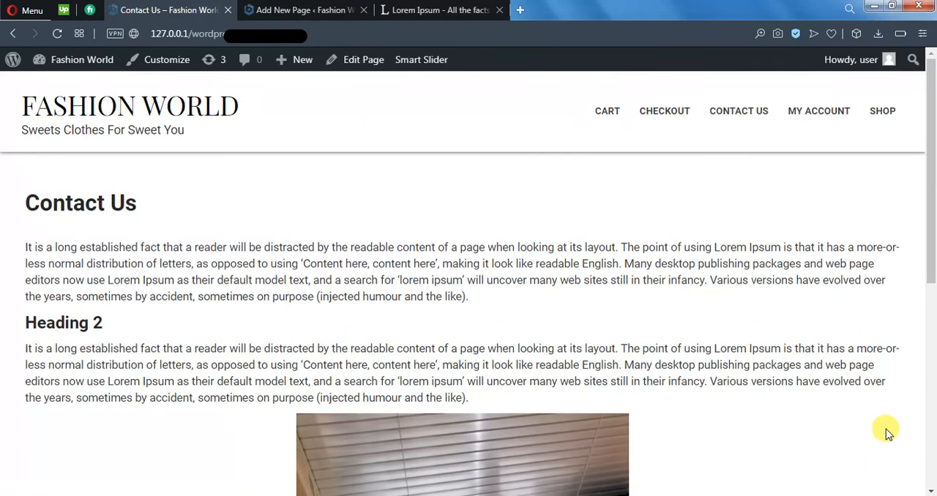